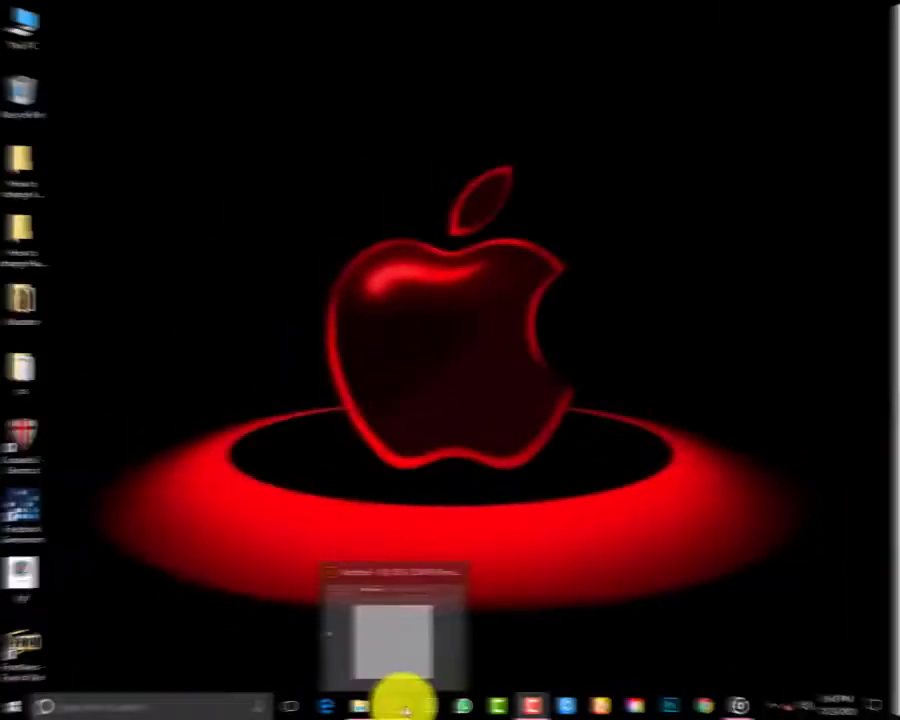
Step: Restore the Illustrator window showing the blank Untitled-1 document
{"action": "left_click", "coordinate": [400, 700]}
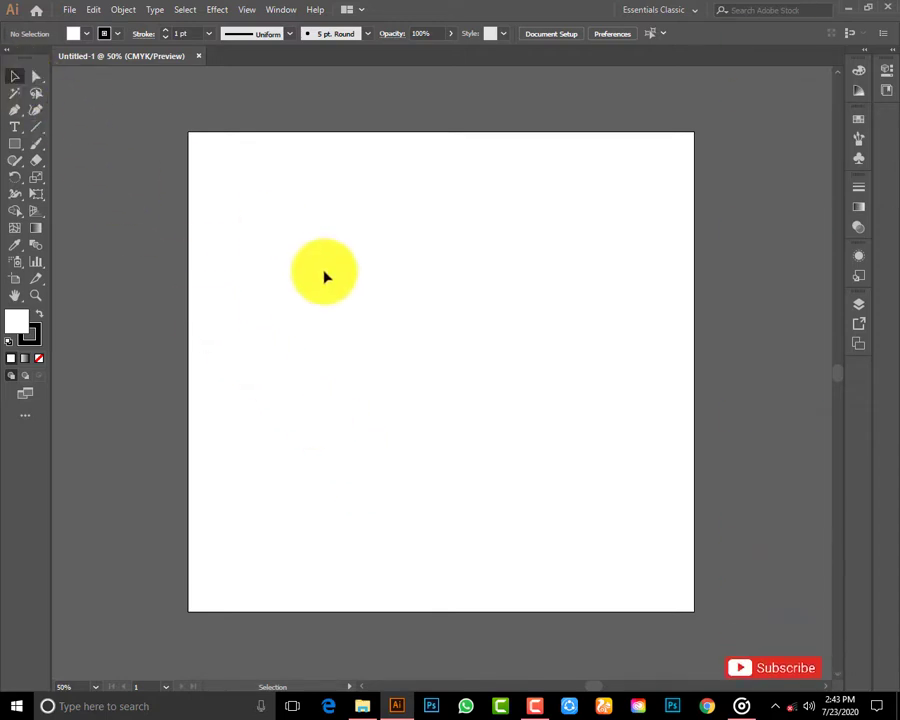
Step: Add black 'SL' text, scale it to about 291.52 pt and move it left of centre
{"action": "left_click", "coordinate": [15, 127]}
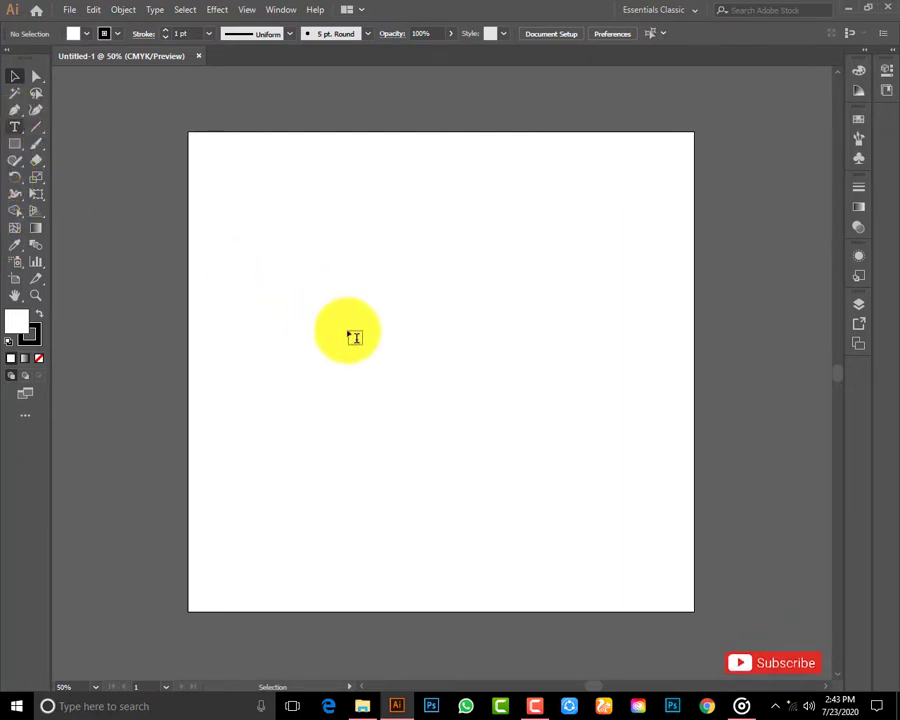
{"action": "left_click", "coordinate": [415, 359]}
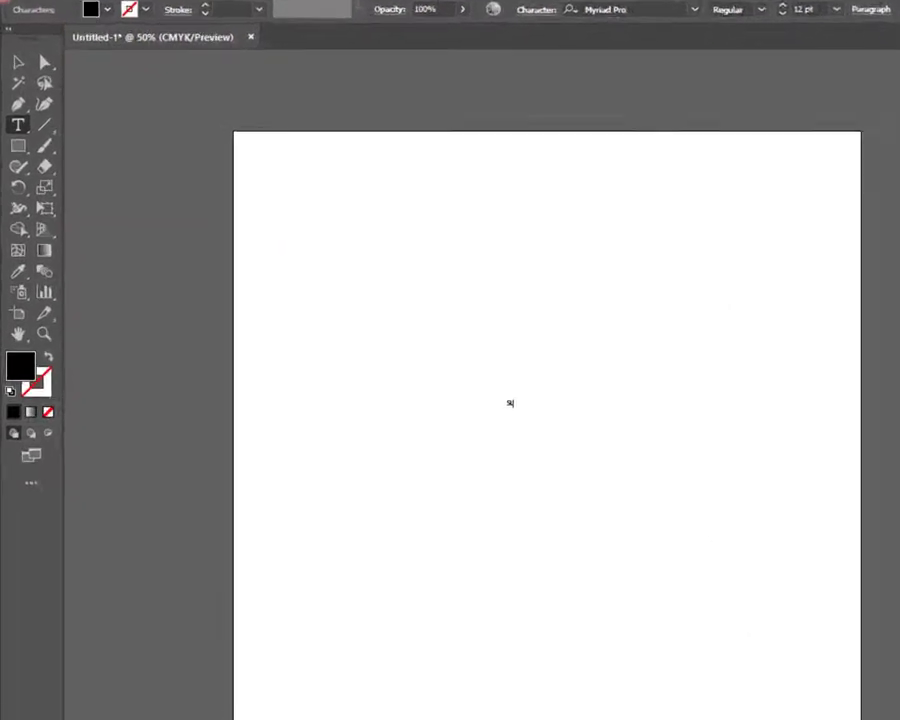
{"action": "left_click", "coordinate": [15, 76]}
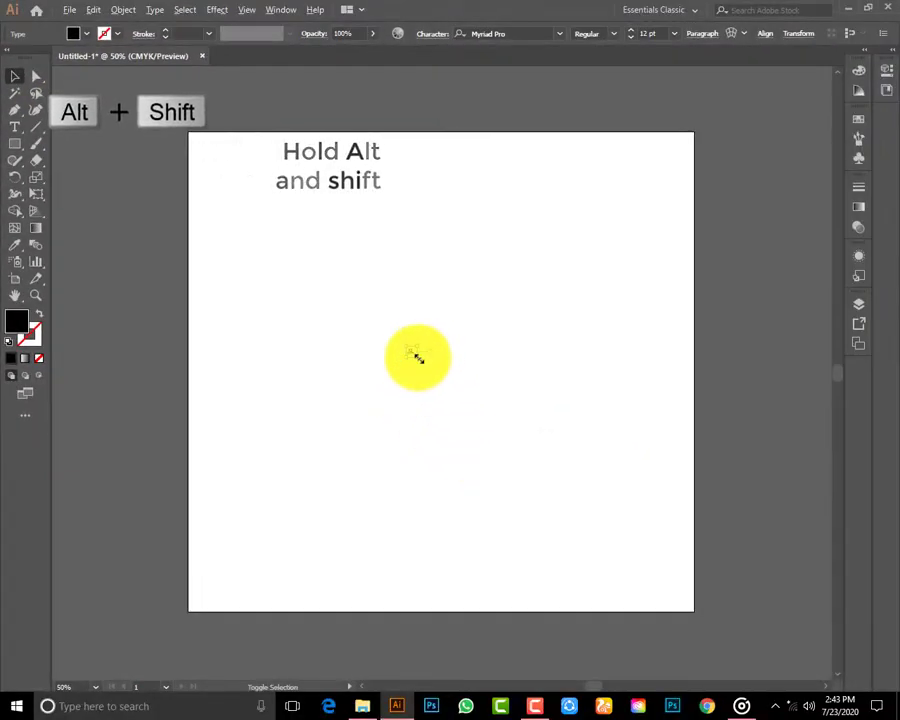
{"action": "left_click_drag", "start_coordinate": [417, 356], "coordinate": [519, 434]}
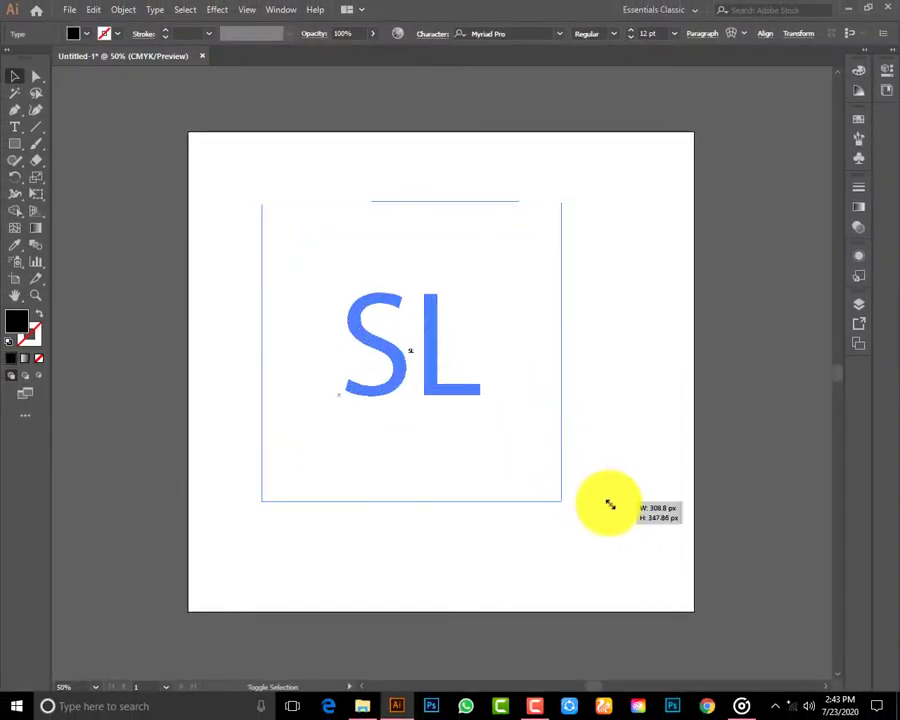
{"action": "left_click_drag", "start_coordinate": [538, 457], "coordinate": [603, 492]}
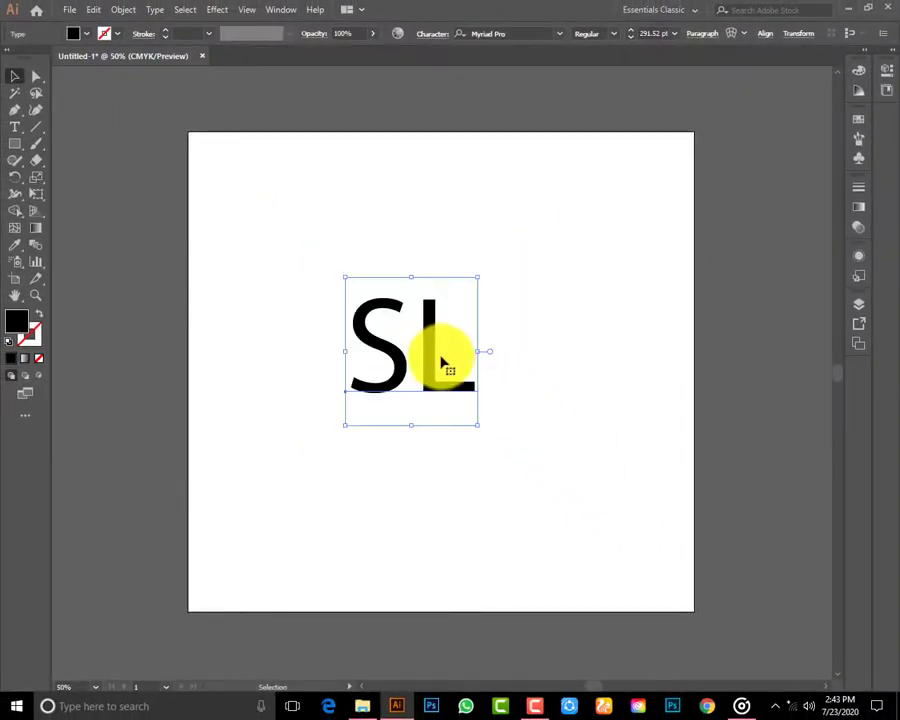
{"action": "left_click_drag", "start_coordinate": [431, 355], "coordinate": [317, 348]}
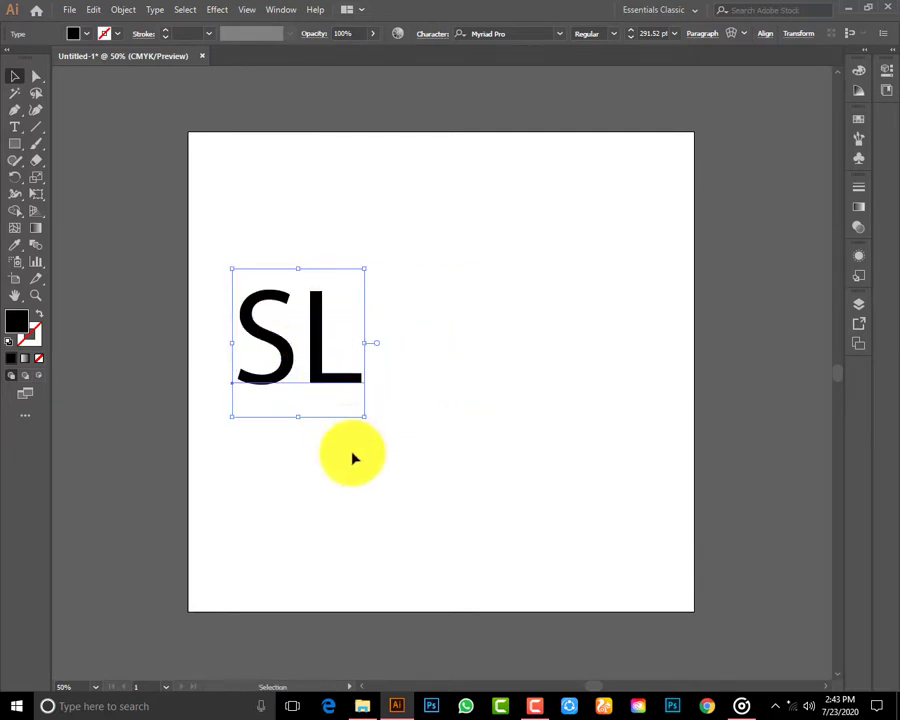
{"action": "left_click", "coordinate": [345, 430]}
Step: Set the letter S of the SL text in Californian FB
{"action": "key", "text": "t"}
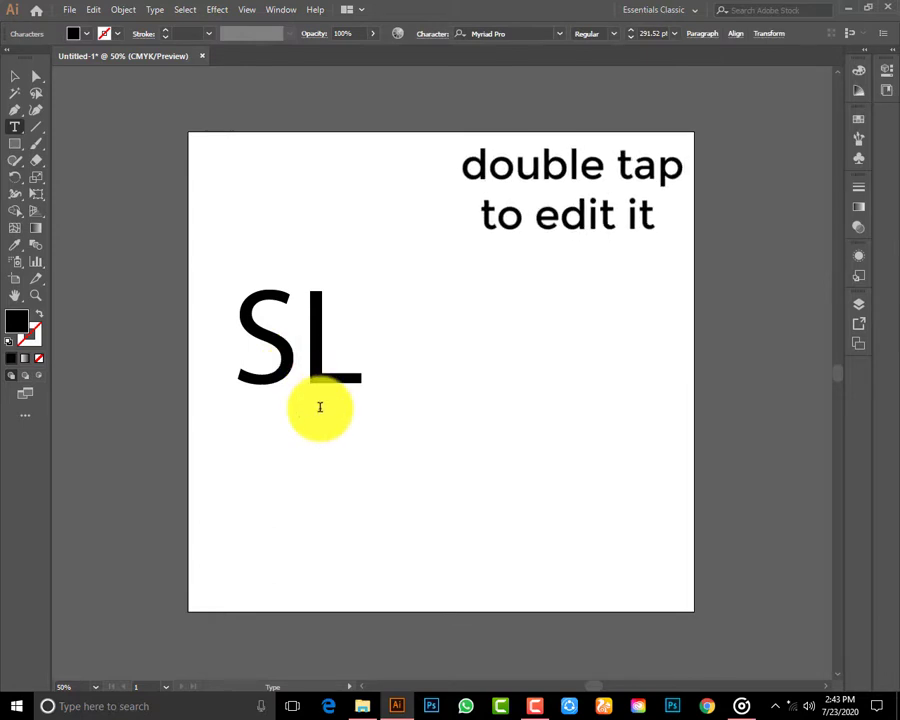
{"action": "key", "text": "shift+Left"}
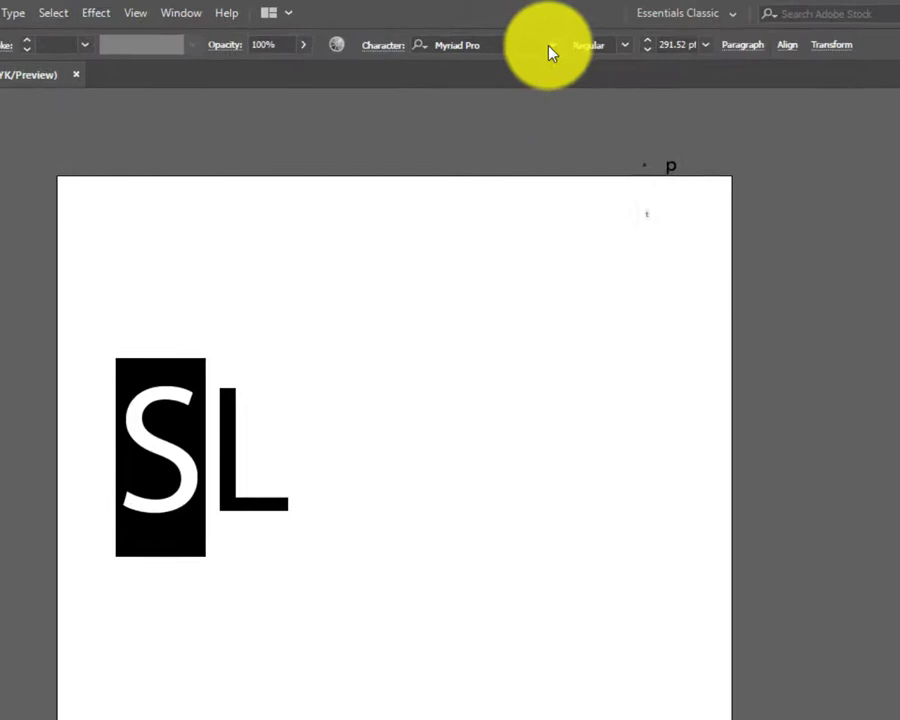
{"action": "left_click", "coordinate": [548, 48]}
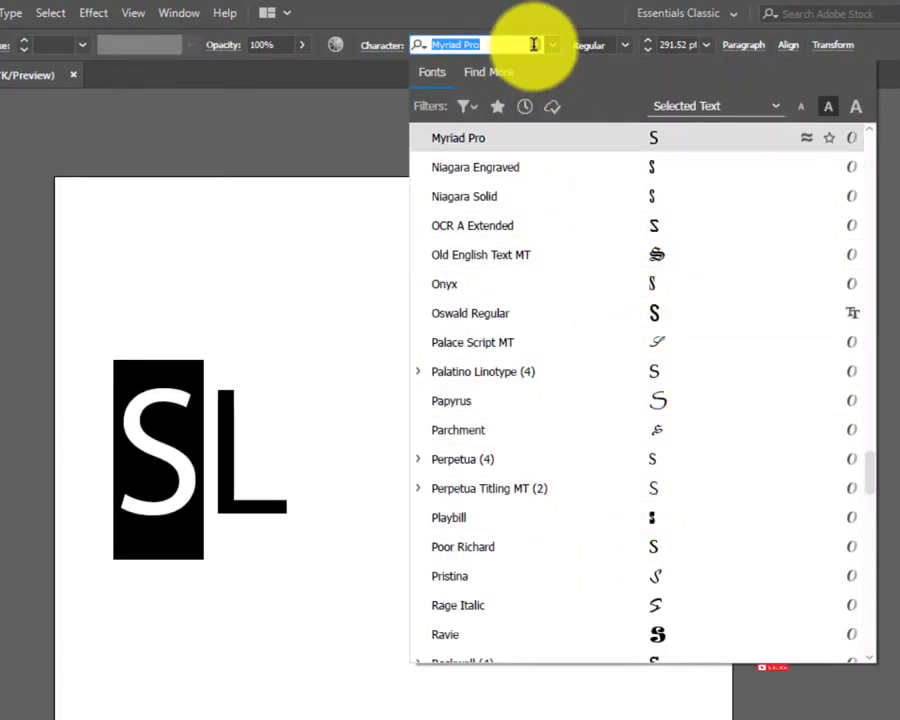
{"action": "key", "text": "BackSpace"}
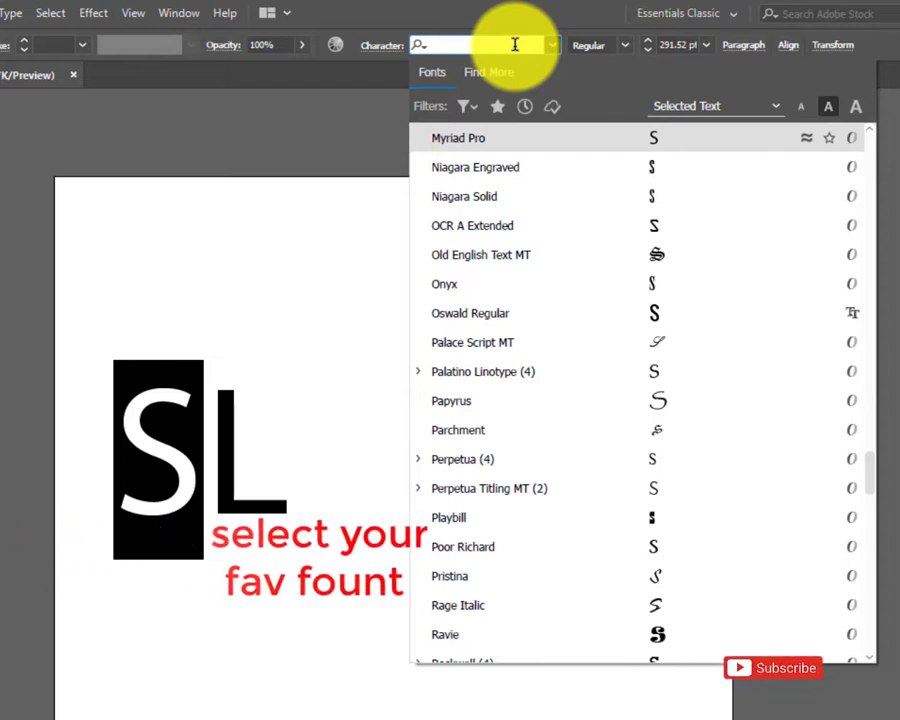
{"action": "type", "text": "cali"}
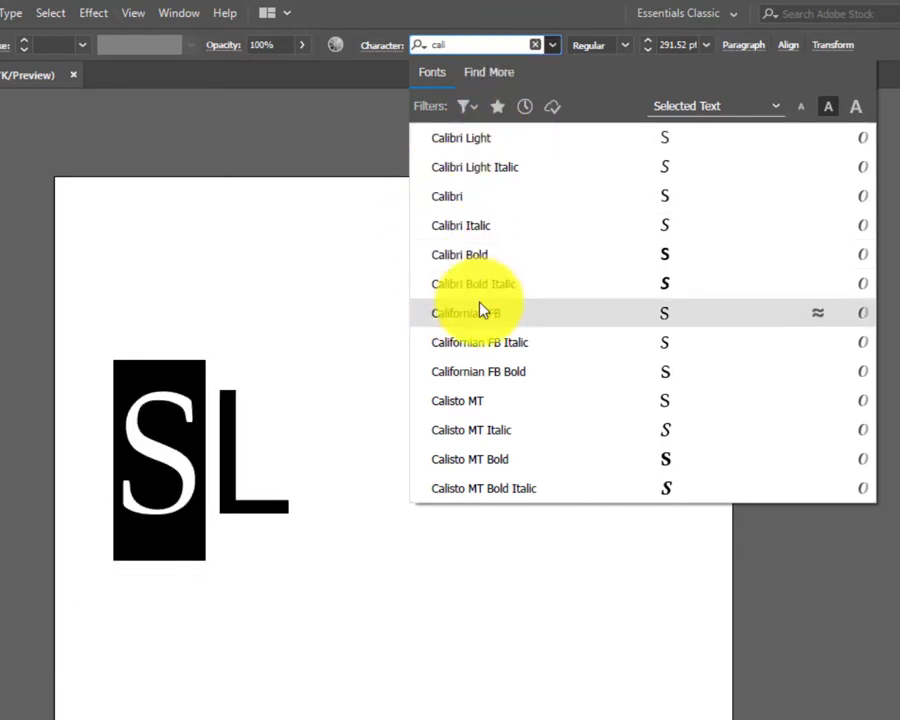
{"action": "left_click", "coordinate": [462, 318]}
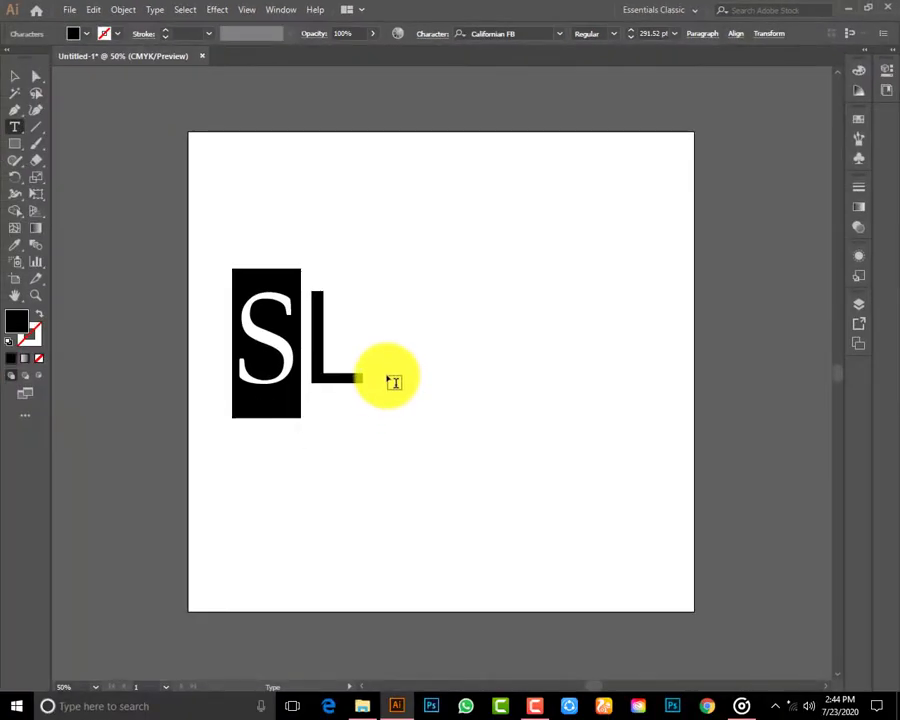
{"action": "left_click", "coordinate": [370, 372], "text": "ctrl"}
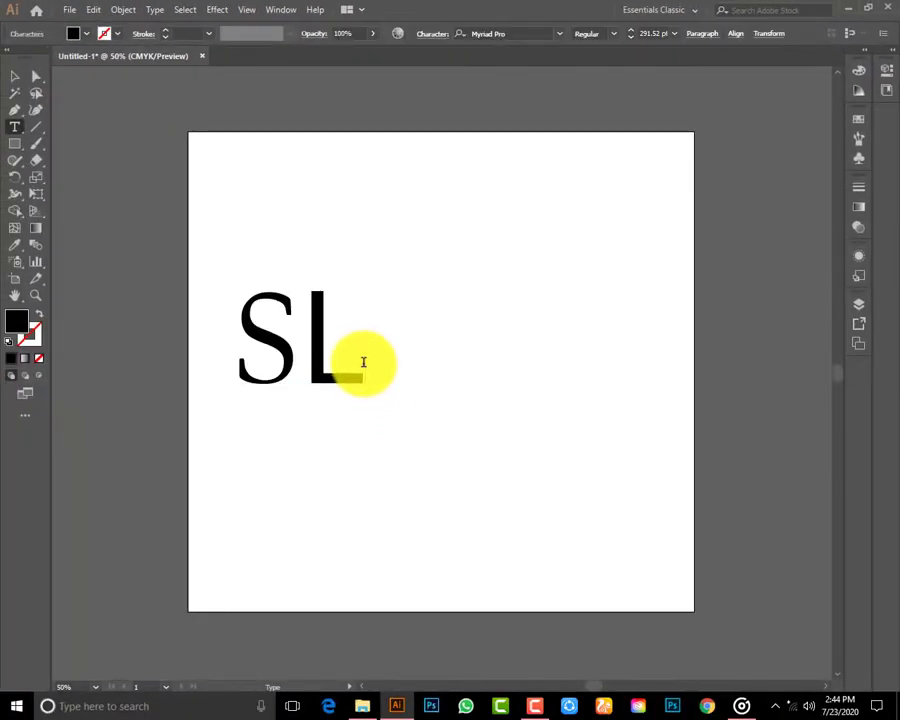
Step: Set the letter L in the Gabriola font
{"action": "key", "text": "shift+Left"}
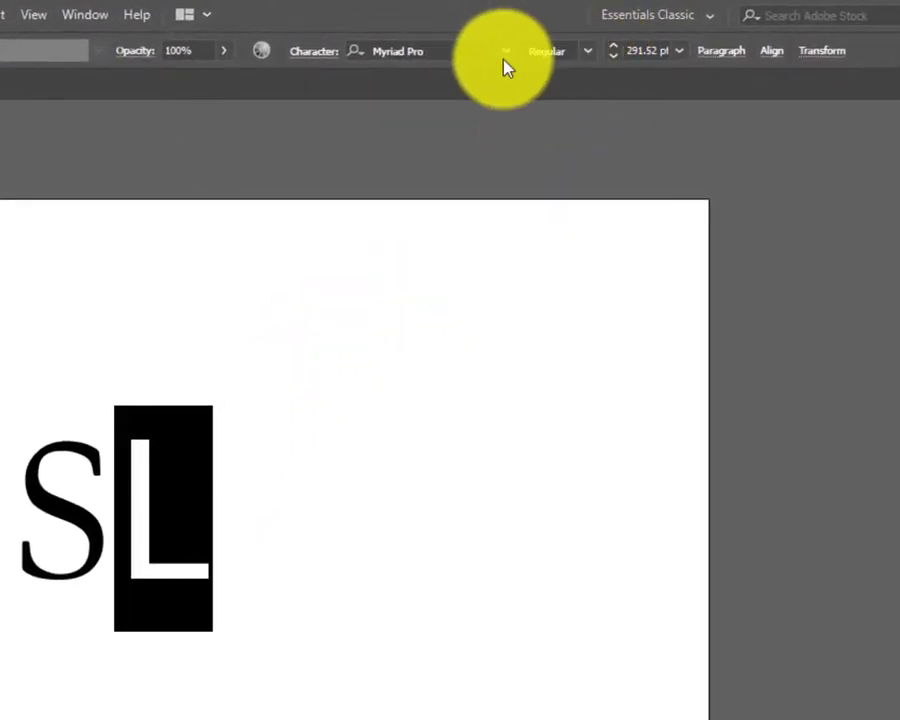
{"action": "left_click", "coordinate": [505, 51]}
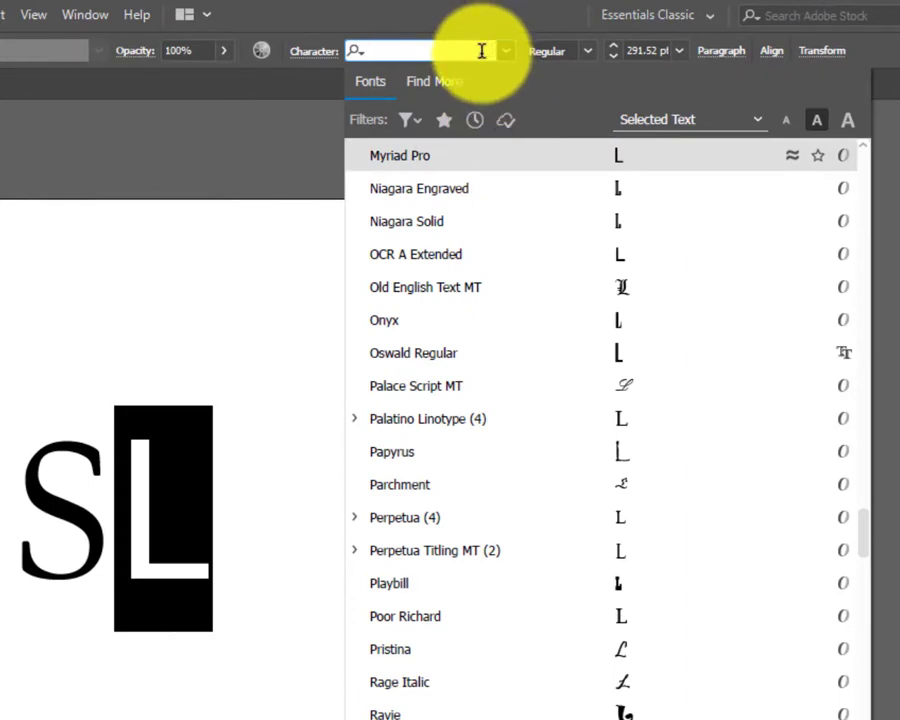
{"action": "type", "text": "ga"}
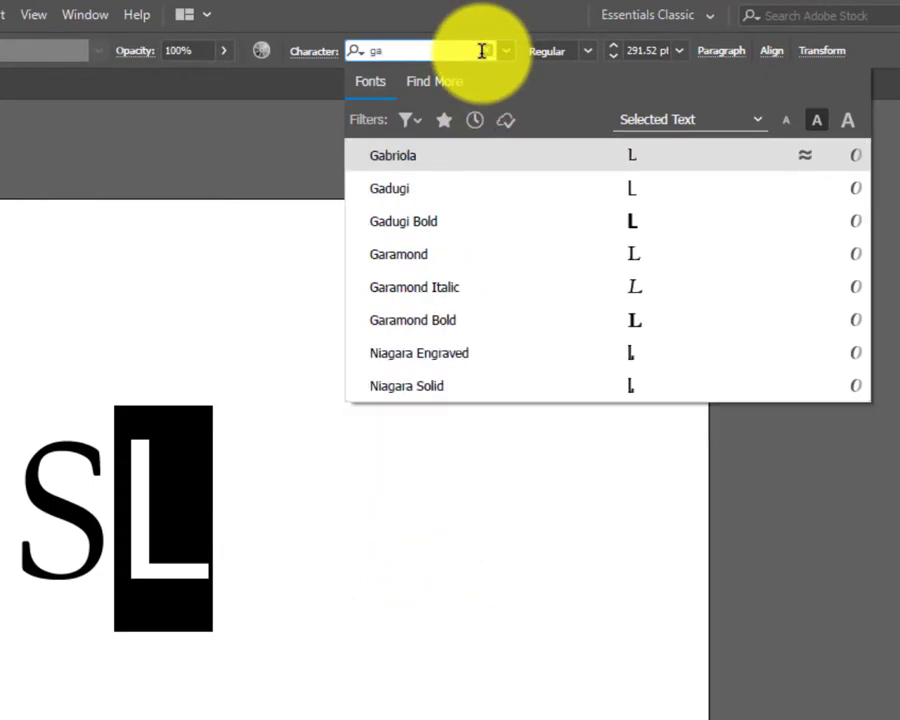
{"action": "type", "text": "b"}
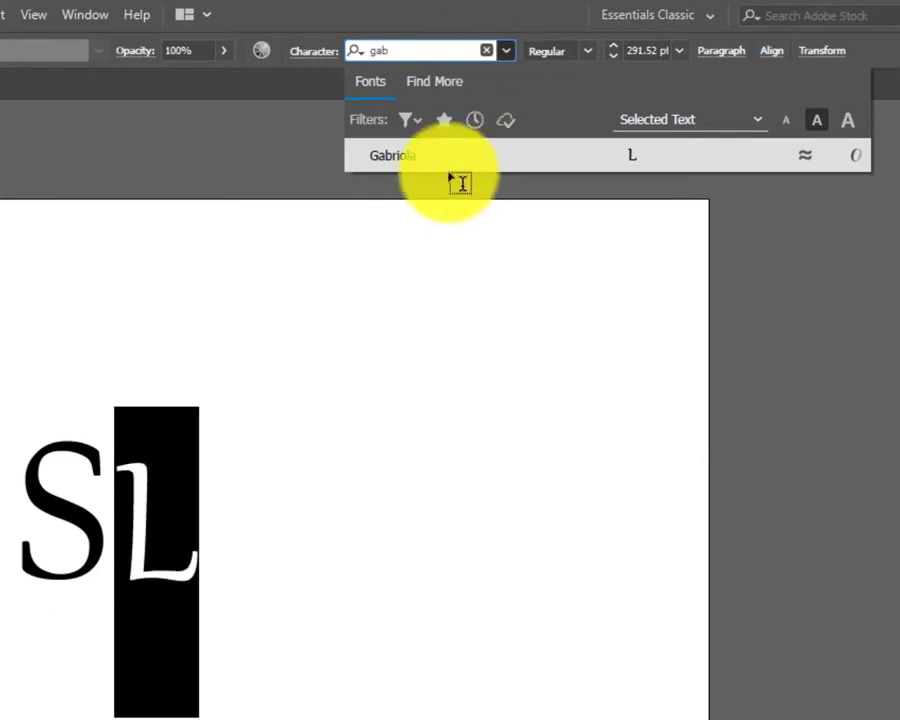
{"action": "left_click", "coordinate": [432, 158]}
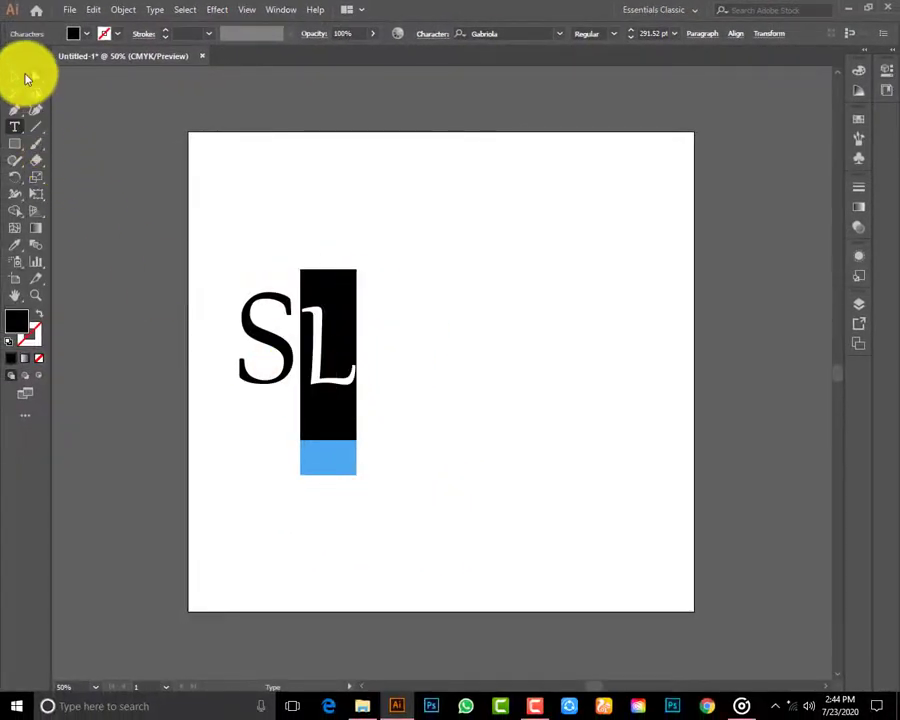
Step: Enlarge the SL text to about 471.09 pt and position it at the artboard centre
{"action": "left_click", "coordinate": [16, 76]}
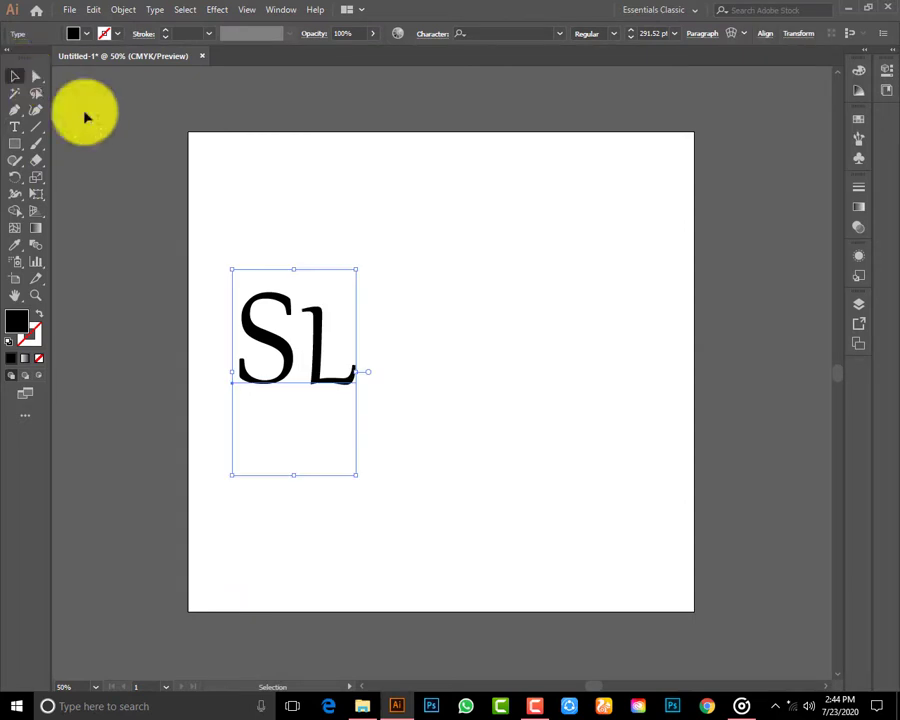
{"action": "left_click", "coordinate": [478, 296]}
{"action": "left_click_drag", "start_coordinate": [220, 274], "coordinate": [416, 442]}
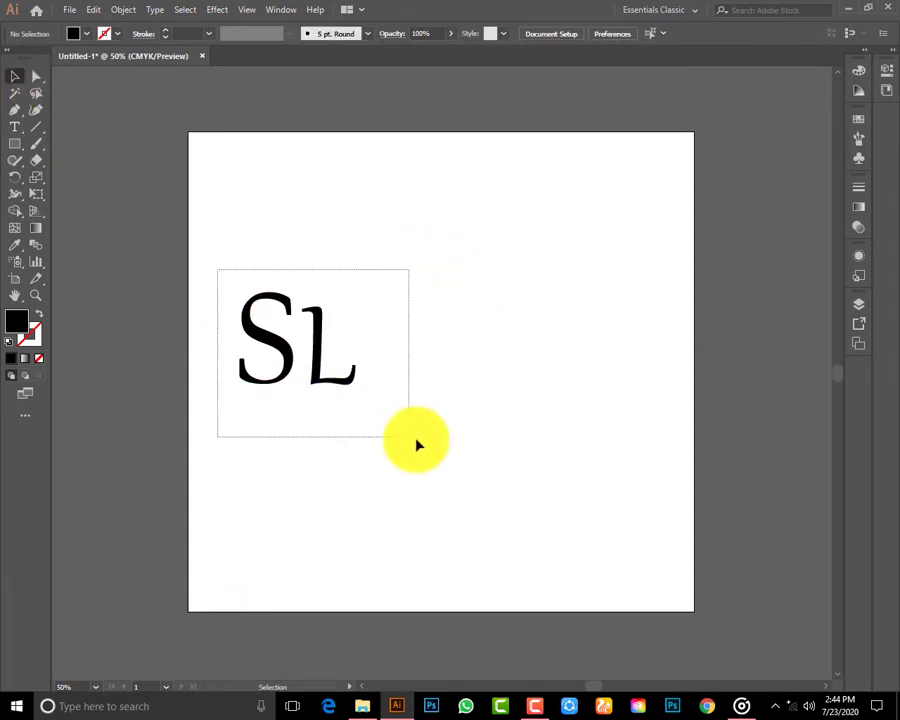
{"action": "left_click_drag", "start_coordinate": [340, 350], "coordinate": [433, 355]}
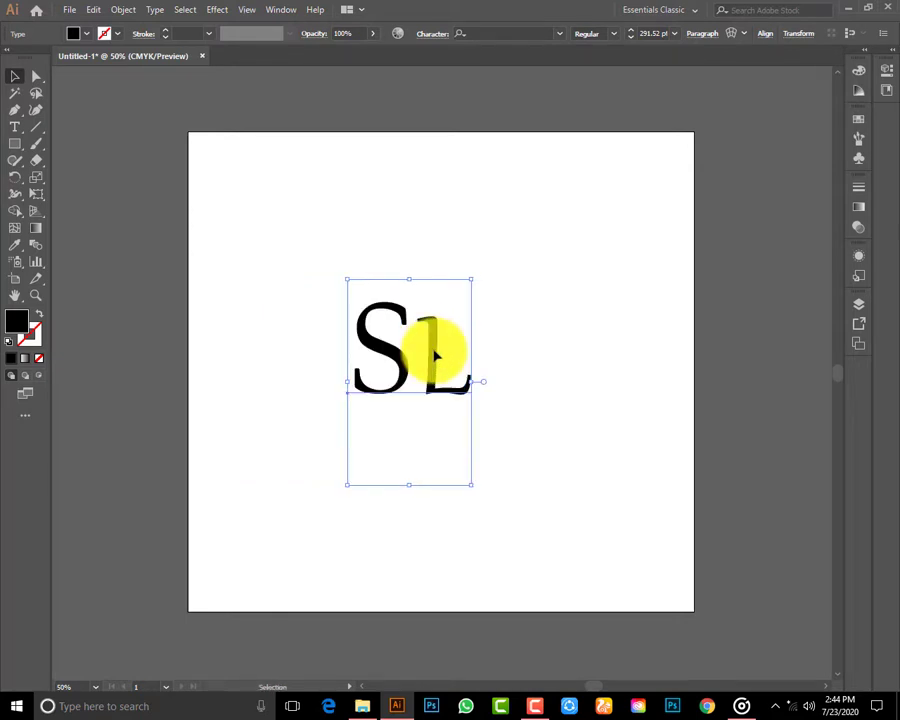
{"action": "left_click_drag", "start_coordinate": [472, 487], "coordinate": [581, 550]}
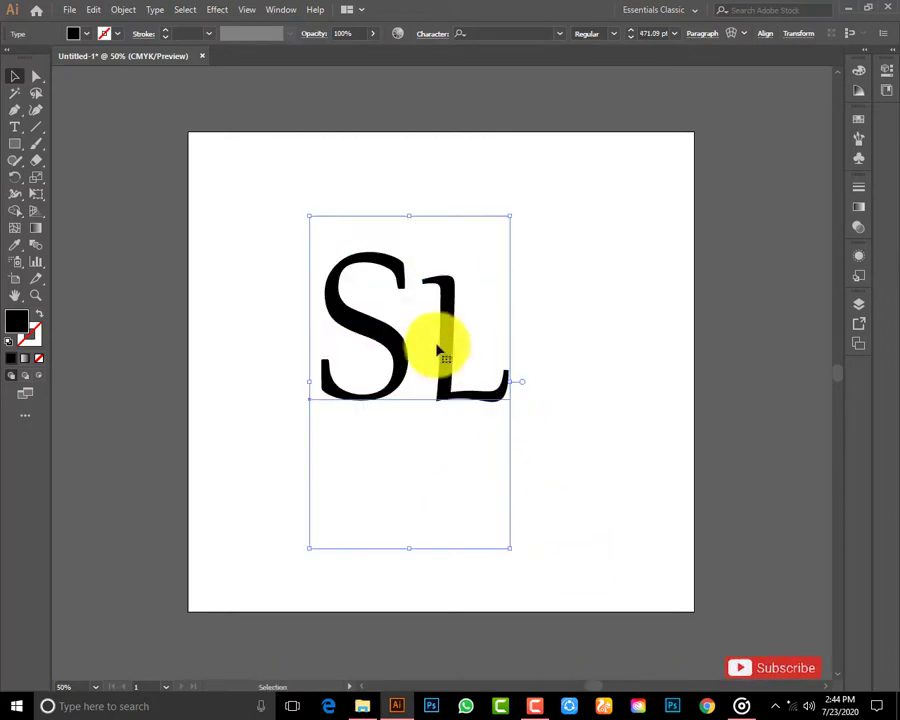
{"action": "left_click_drag", "start_coordinate": [450, 365], "coordinate": [452, 383]}
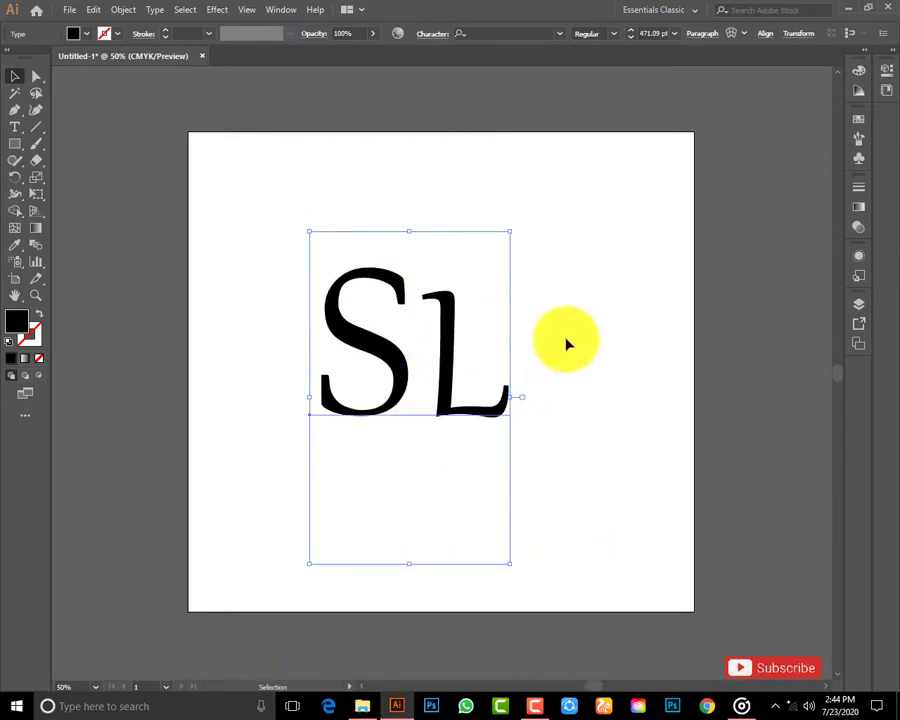
{"action": "left_click", "coordinate": [568, 343]}
{"action": "left_click_drag", "start_coordinate": [268, 242], "coordinate": [538, 496]}
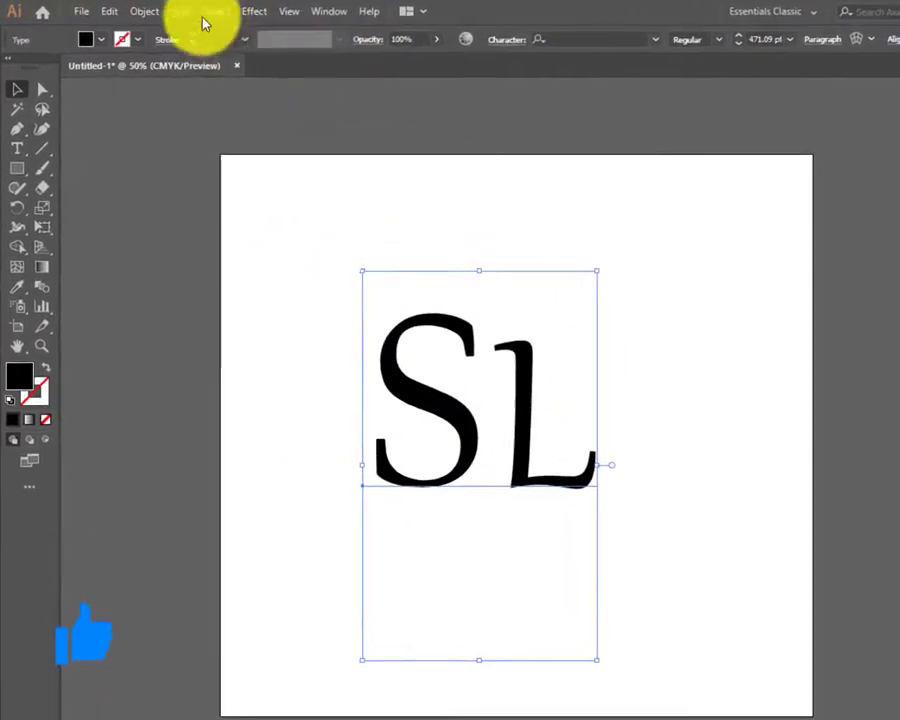
Step: Convert the SL text to outlines and ungroup it into separate letter shapes
{"action": "left_click", "coordinate": [160, 10]}
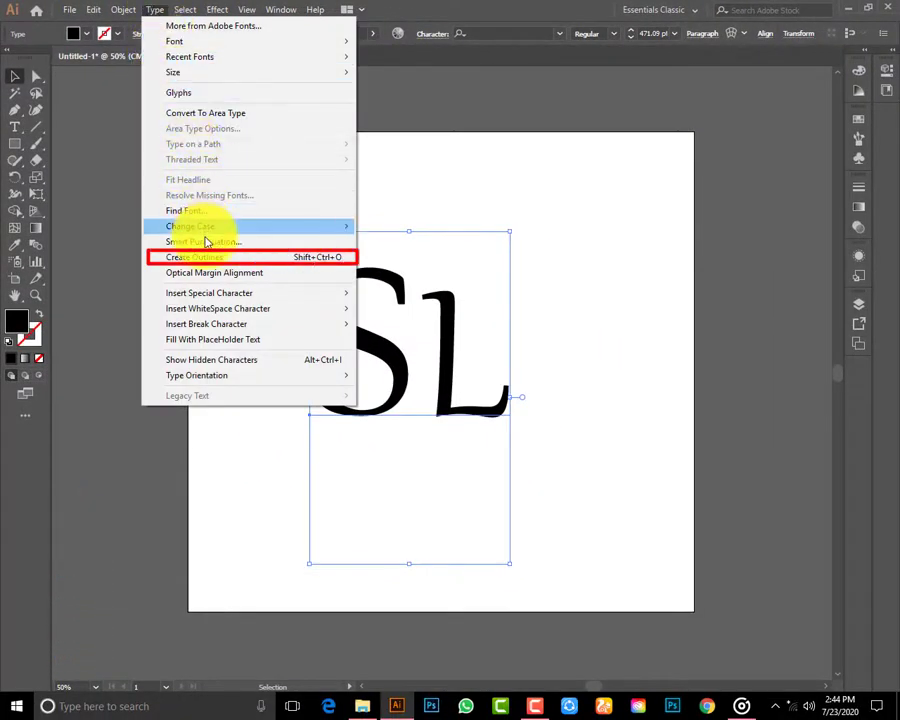
{"action": "left_click", "coordinate": [246, 268]}
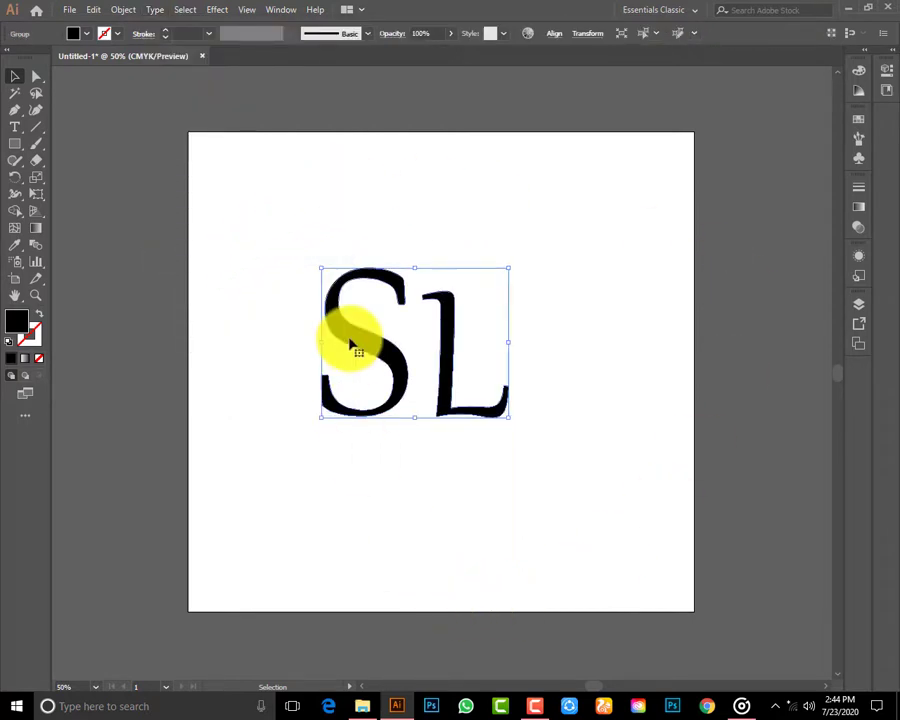
{"action": "left_click", "coordinate": [122, 10]}
{"action": "left_click", "coordinate": [138, 79]}
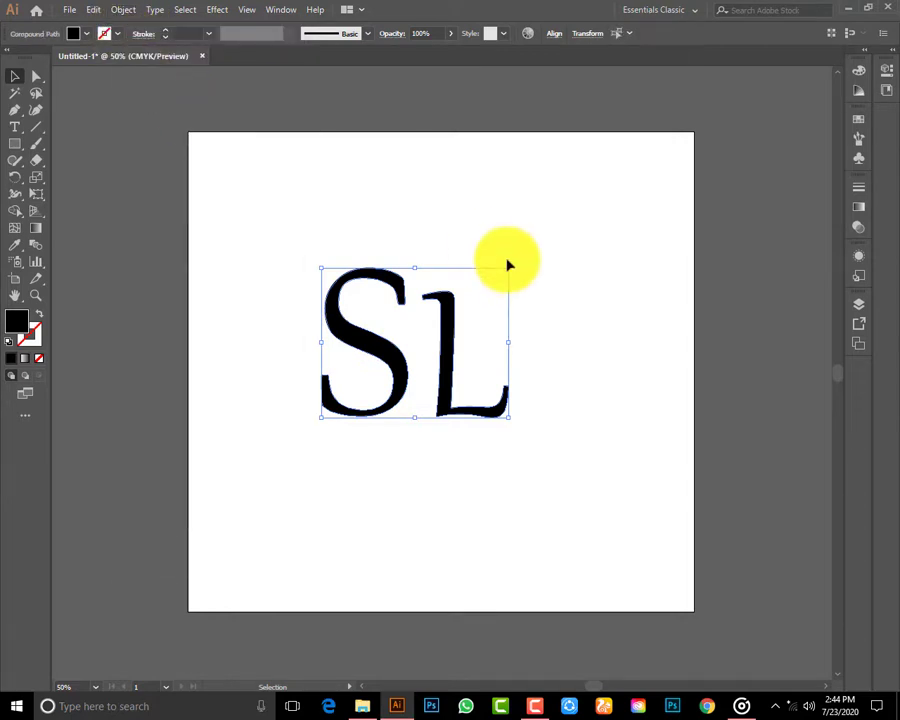
{"action": "left_click", "coordinate": [510, 240]}
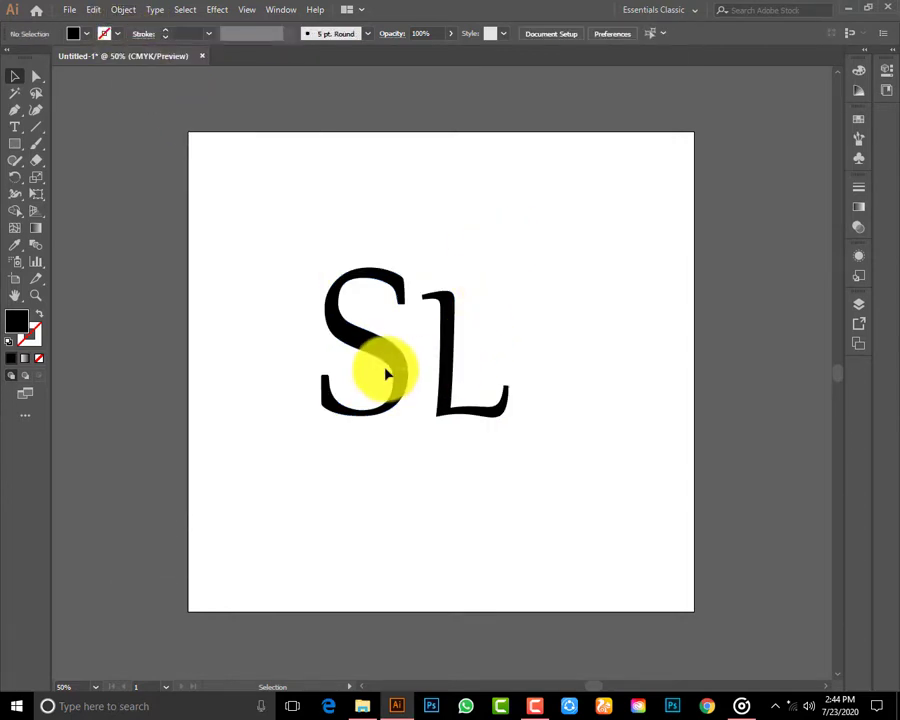
Step: Separate the S and L and stretch the S taller and wider
{"action": "left_click_drag", "start_coordinate": [396, 370], "coordinate": [340, 353]}
{"action": "left_click_drag", "start_coordinate": [463, 374], "coordinate": [509, 374]}
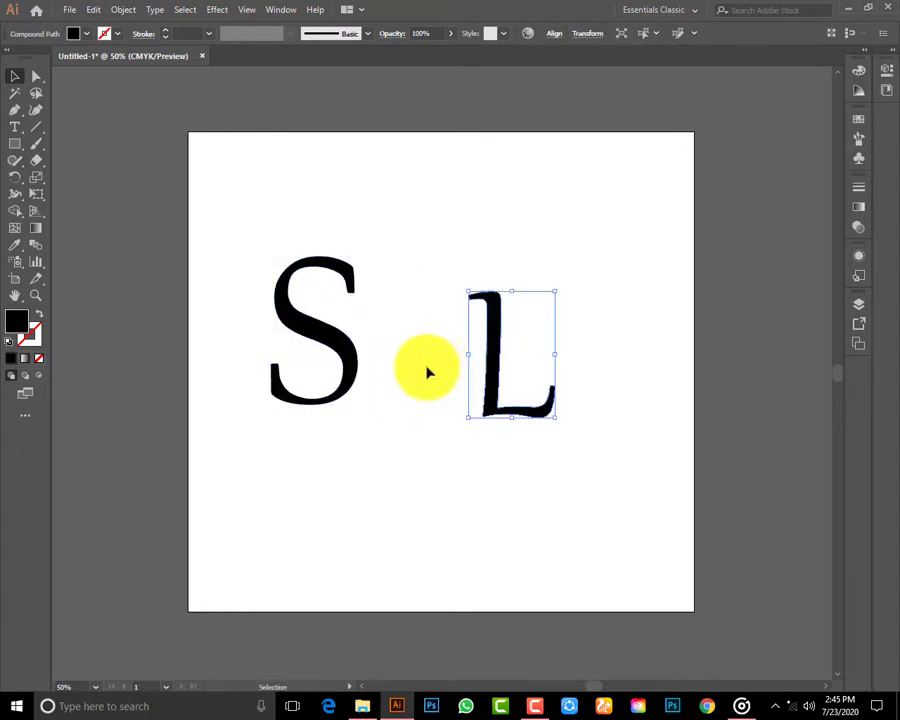
{"action": "left_click", "coordinate": [428, 372]}
{"action": "left_click_drag", "start_coordinate": [345, 355], "coordinate": [353, 361]}
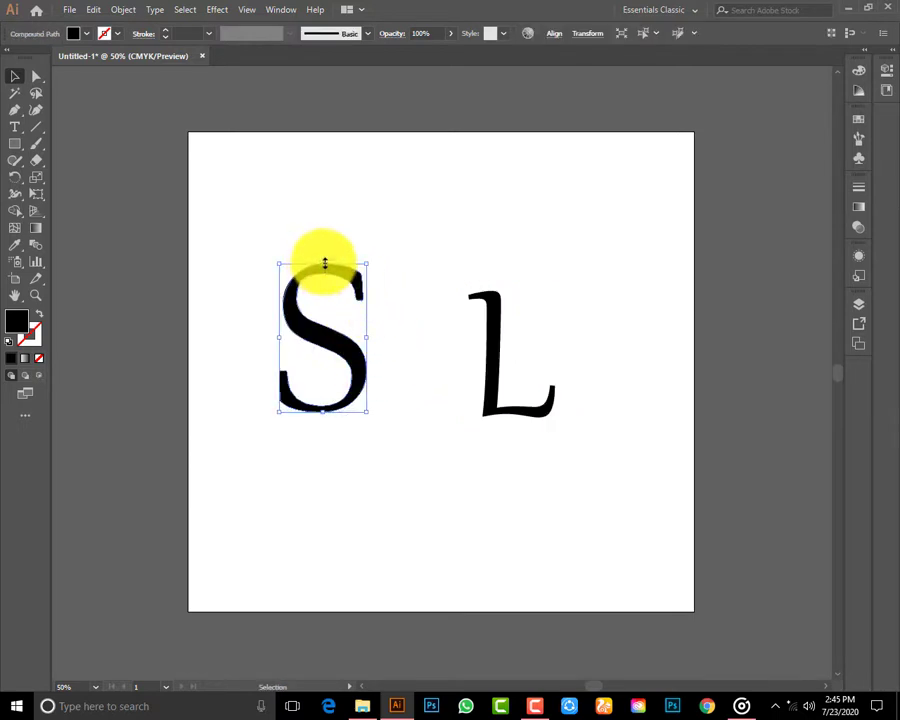
{"action": "mouse_move", "coordinate": [325, 263]}
{"action": "left_mouse_down"}
{"action": "mouse_move", "coordinate": [326, 252]}
{"action": "mouse_move", "coordinate": [348, 262]}
{"action": "left_mouse_up"}
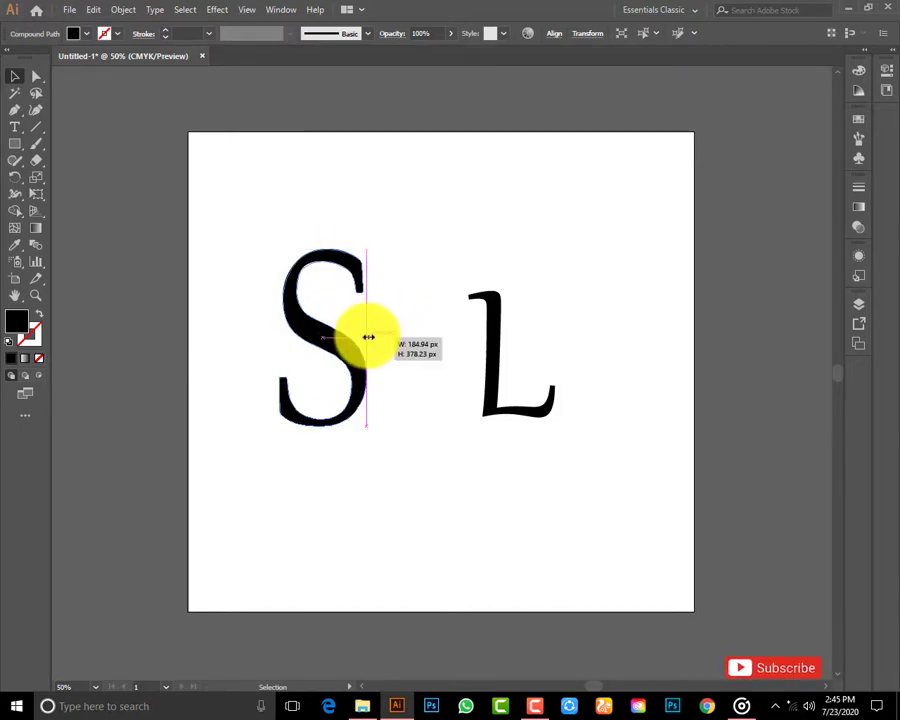
{"action": "left_click_drag", "start_coordinate": [368, 337], "coordinate": [403, 350]}
{"action": "left_click", "coordinate": [405, 332]}
Step: Shorten the L to about 270 px and move it over the S
{"action": "left_click", "coordinate": [493, 353]}
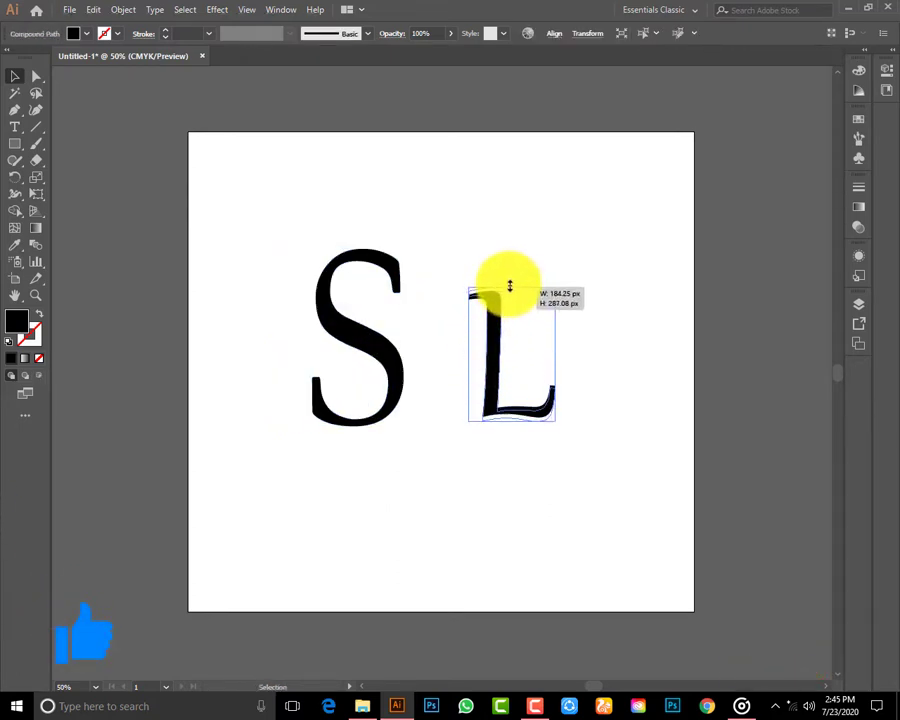
{"action": "left_click_drag", "start_coordinate": [510, 286], "coordinate": [512, 293]}
{"action": "left_click_drag", "start_coordinate": [488, 358], "coordinate": [368, 347]}
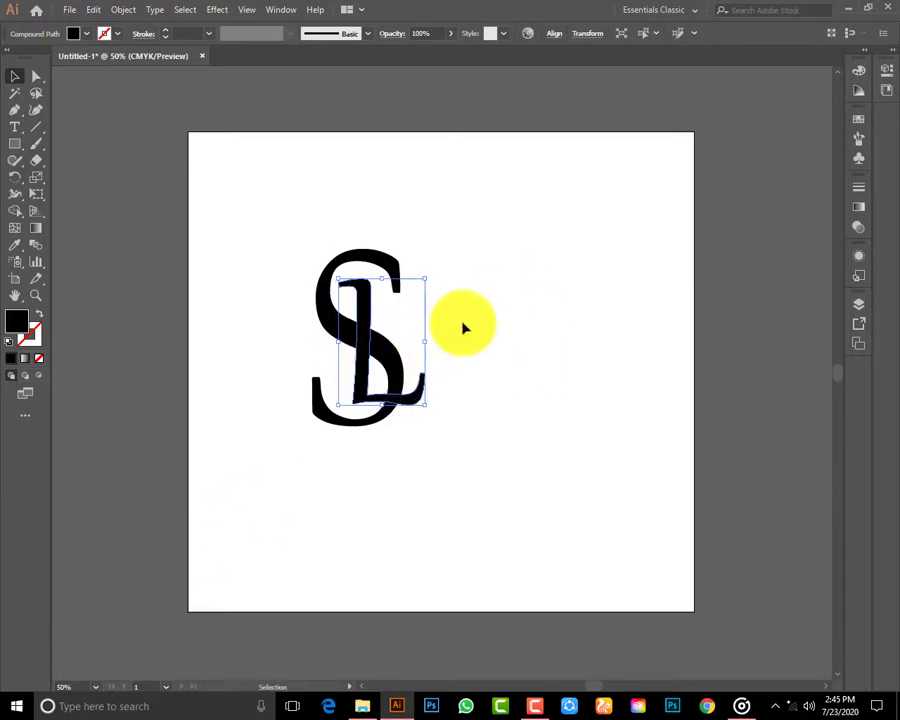
{"action": "left_click", "coordinate": [440, 310]}
Step: Enlarge the overlapped SL monogram and move it toward the page centre
{"action": "left_click_drag", "start_coordinate": [228, 237], "coordinate": [503, 516]}
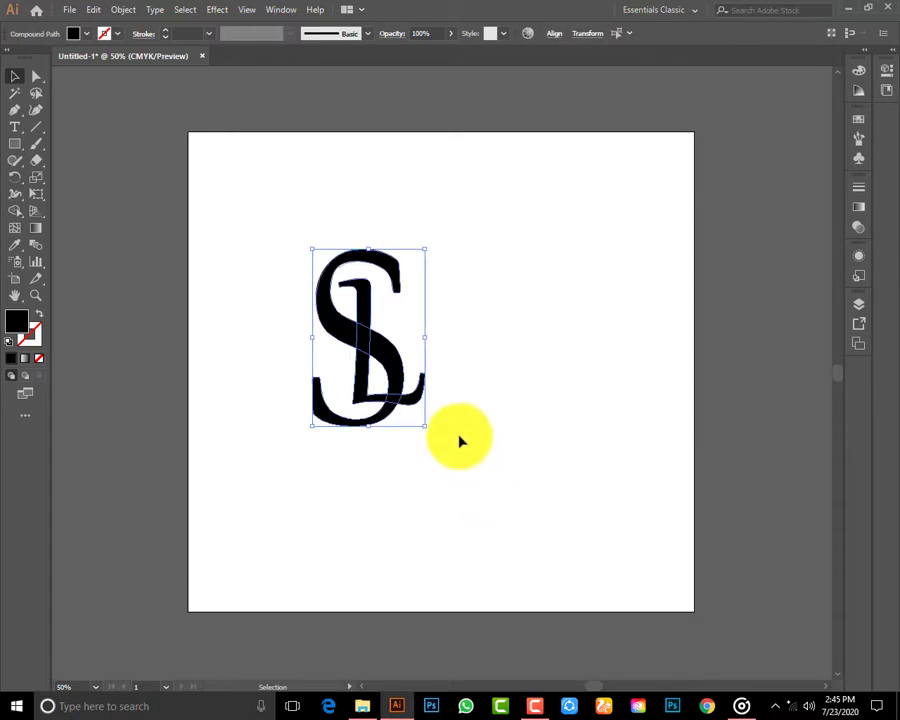
{"action": "left_click_drag", "start_coordinate": [426, 427], "coordinate": [451, 446]}
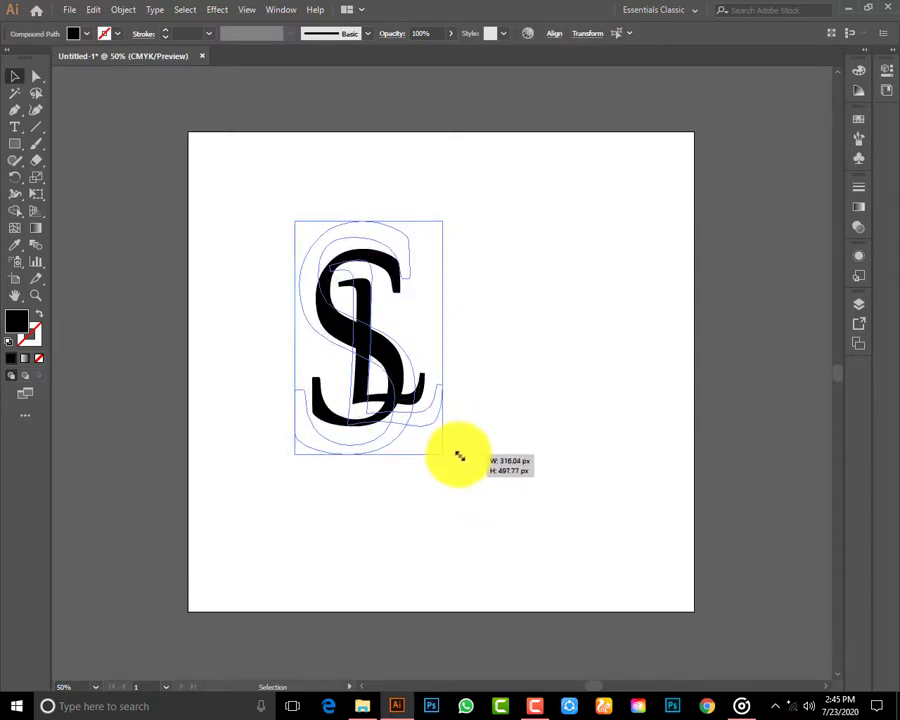
{"action": "left_click_drag", "start_coordinate": [451, 446], "coordinate": [458, 456]}
{"action": "left_click", "coordinate": [463, 353]}
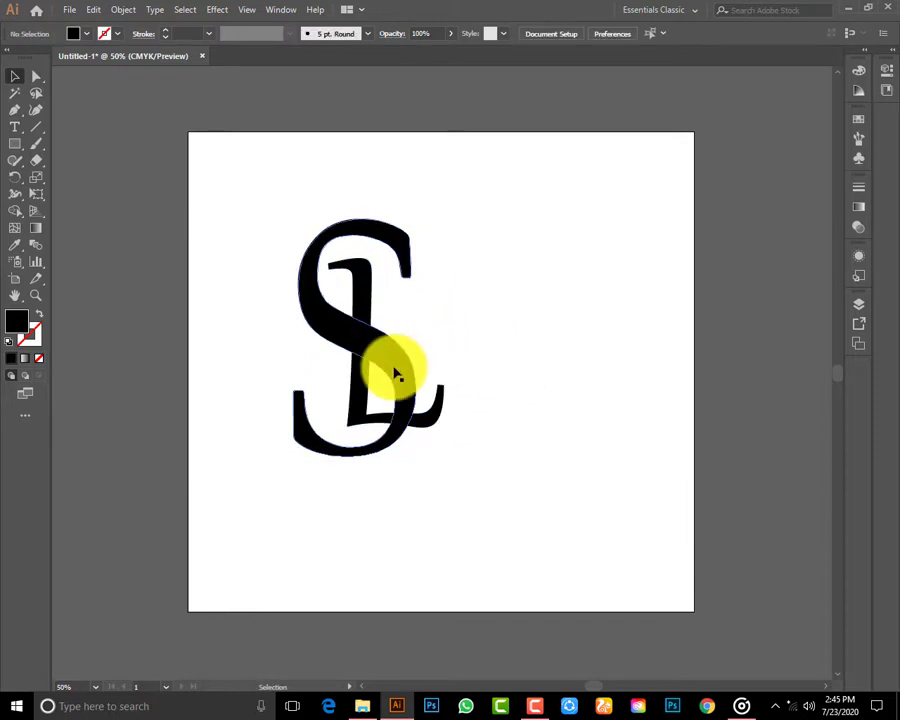
{"action": "left_click_drag", "start_coordinate": [392, 370], "coordinate": [455, 378]}
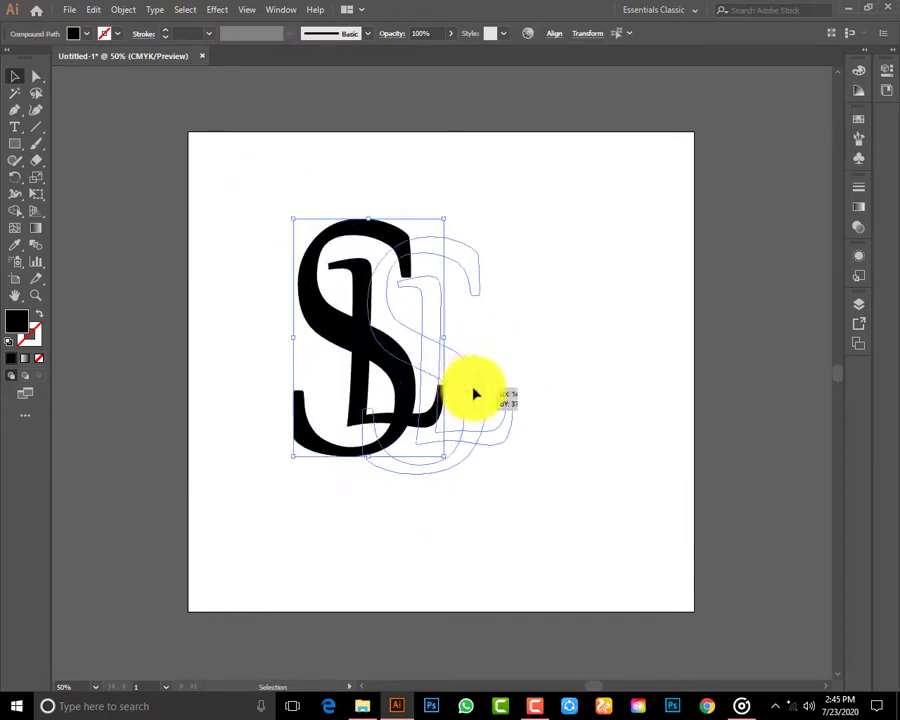
{"action": "left_click", "coordinate": [588, 354]}
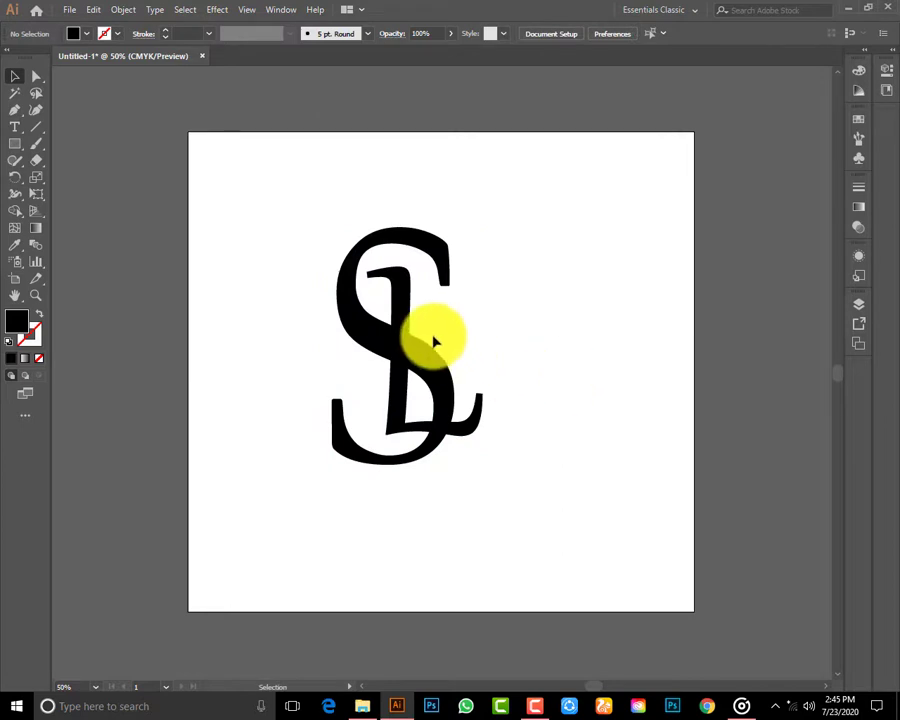
{"action": "left_click", "coordinate": [403, 403]}
Step: Select all the artwork and set its opacity to 54%
{"action": "left_click", "coordinate": [556, 314]}
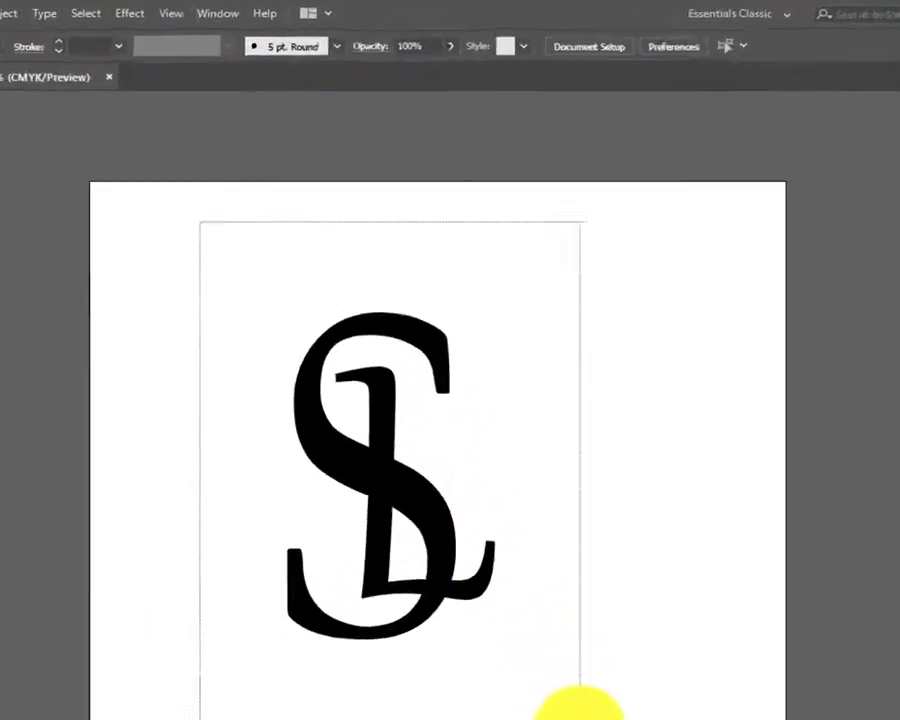
{"action": "key", "text": "ctrl+a"}
{"action": "left_click", "coordinate": [452, 72]}
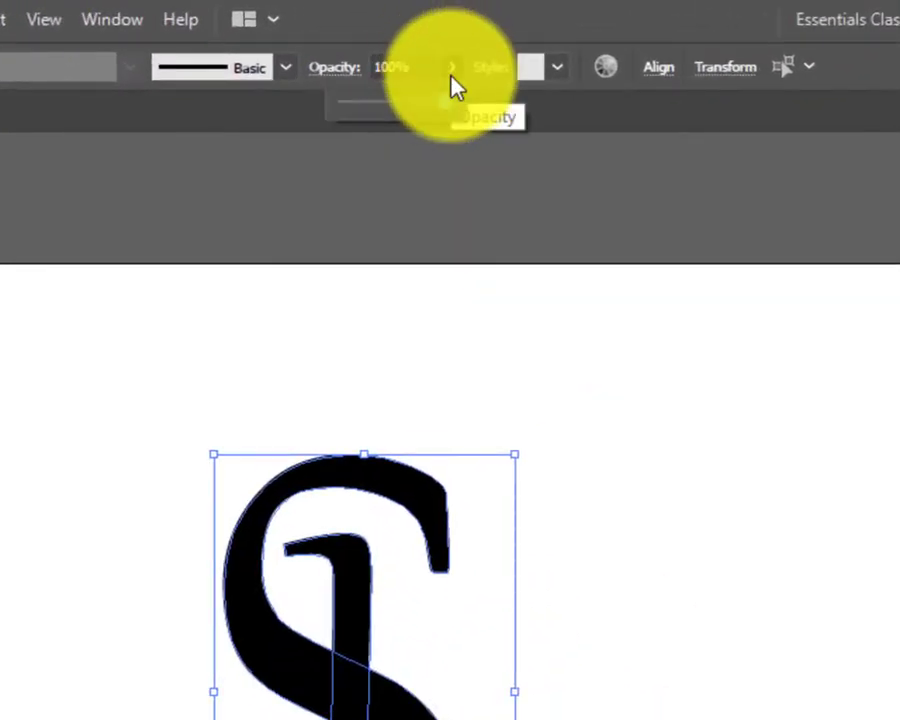
{"action": "left_click_drag", "start_coordinate": [452, 101], "coordinate": [391, 137]}
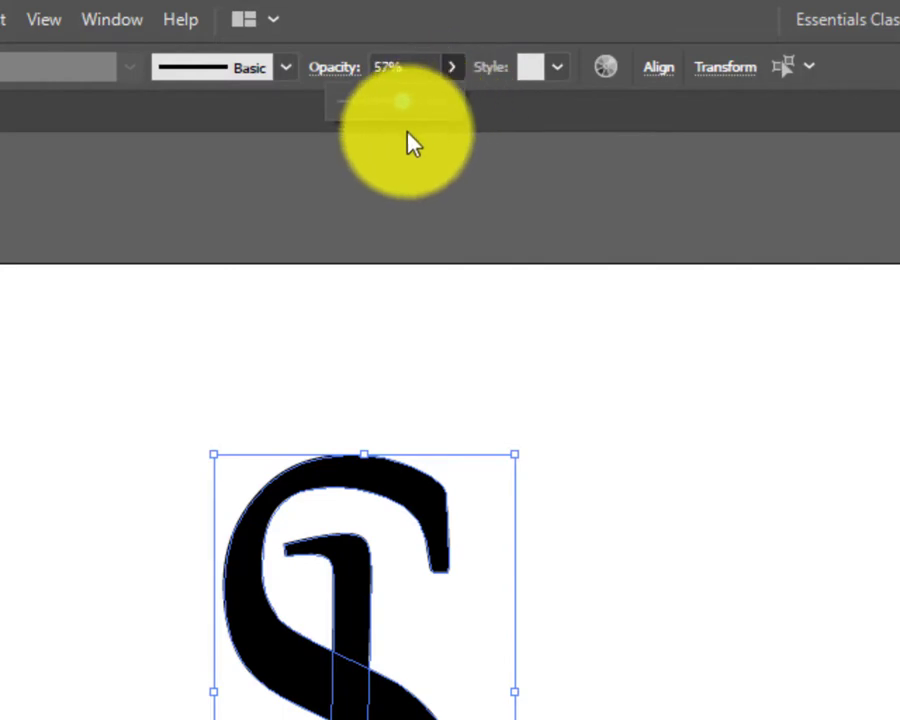
{"action": "left_click_drag", "start_coordinate": [397, 152], "coordinate": [408, 151]}
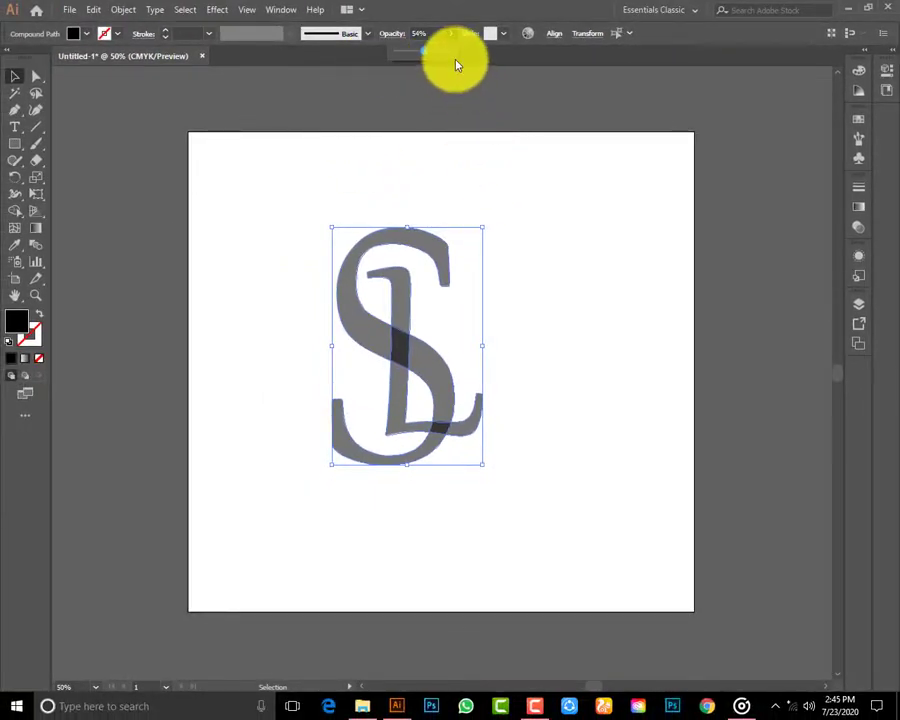
{"action": "left_click", "coordinate": [458, 70]}
{"action": "left_click", "coordinate": [541, 230]}
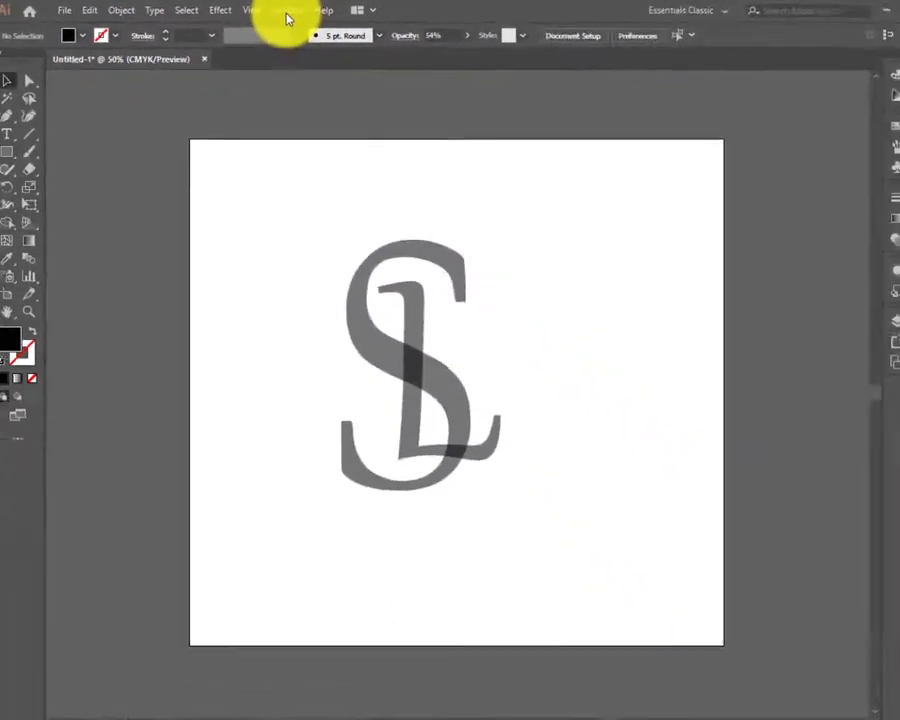
{"action": "left_click", "coordinate": [373, 17]}
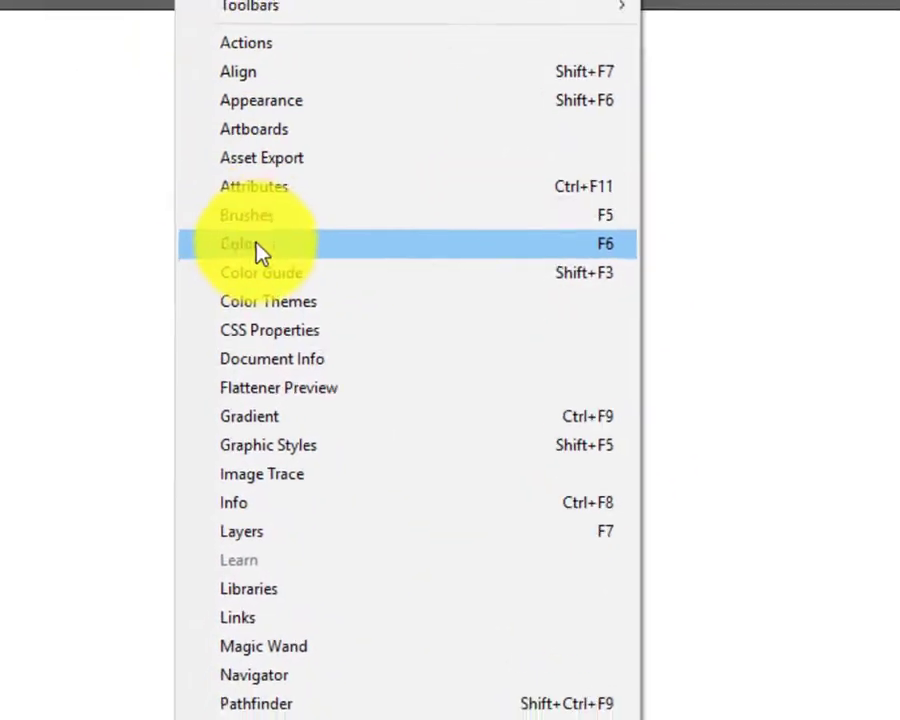
Step: Fill the S with the cyan swatch and the L with the magenta swatch
{"action": "left_click", "coordinate": [243, 241]}
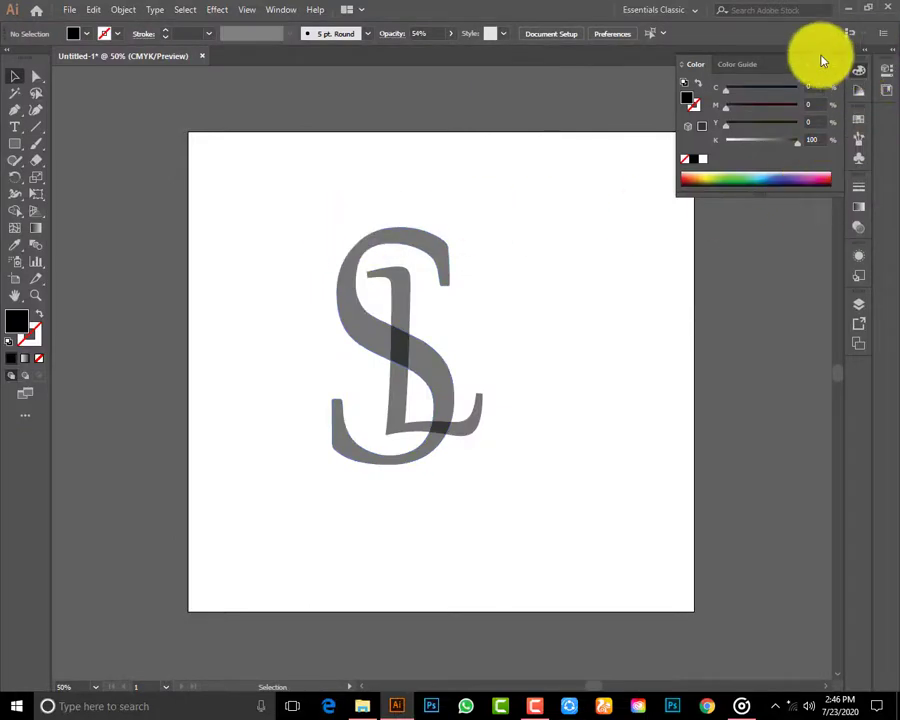
{"action": "left_click", "coordinate": [826, 60]}
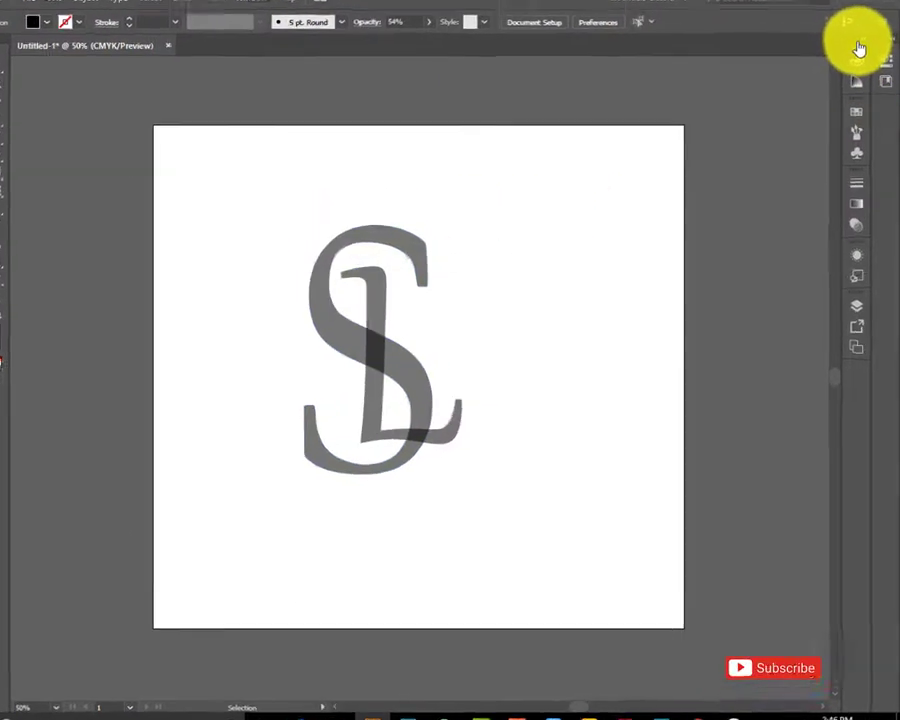
{"action": "left_click", "coordinate": [858, 48]}
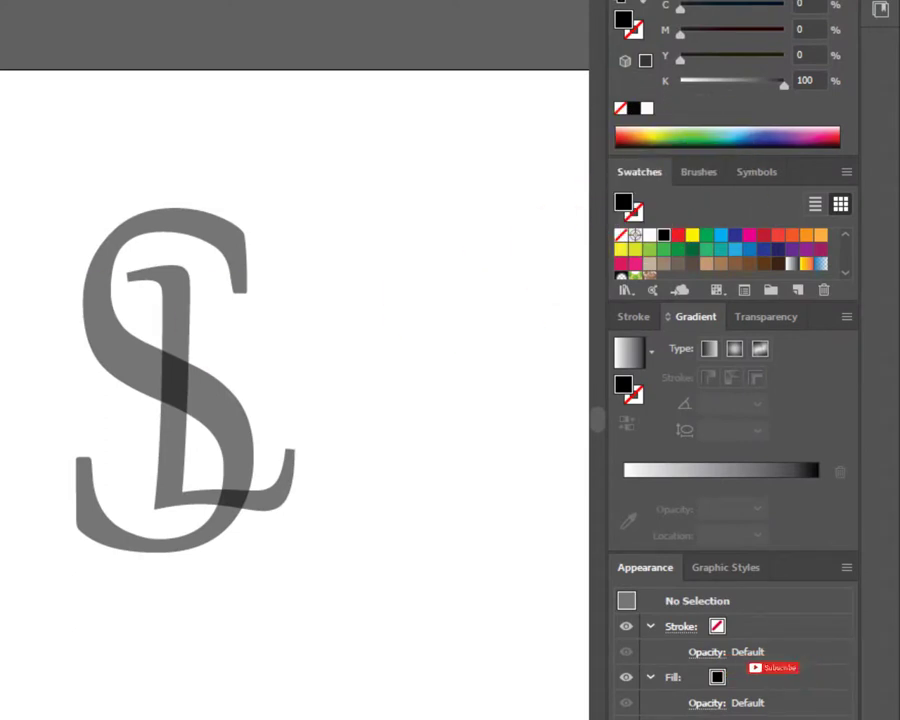
{"action": "left_click", "coordinate": [92, 286]}
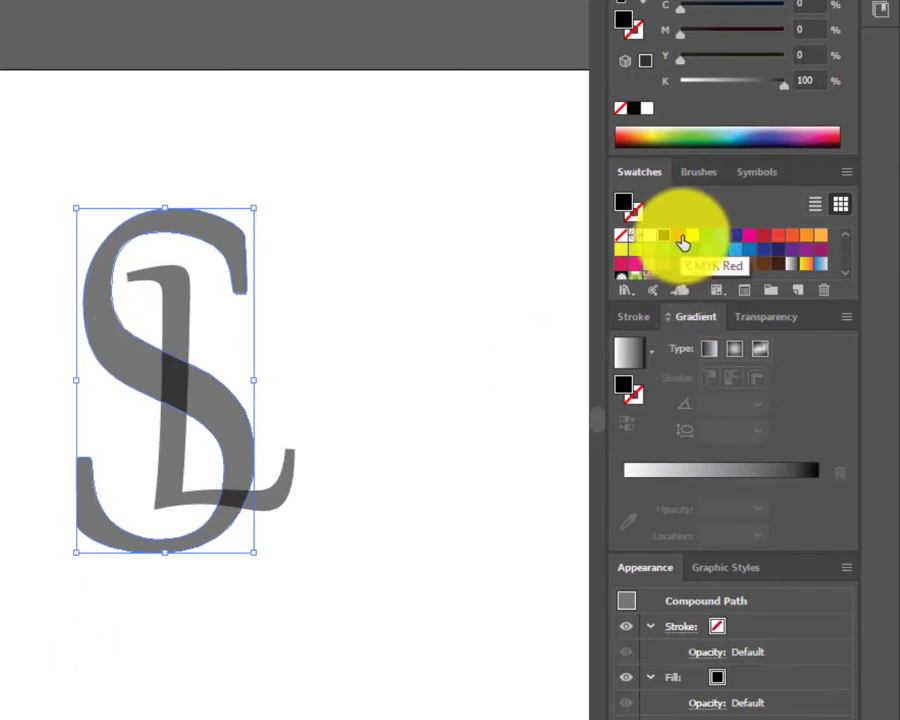
{"action": "left_click", "coordinate": [719, 237]}
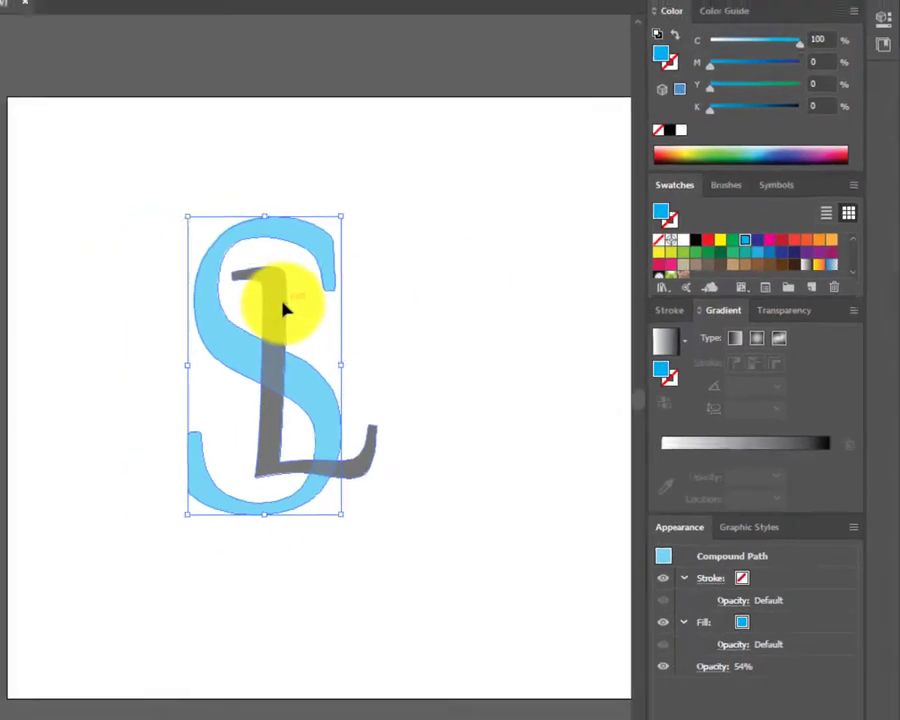
{"action": "left_click", "coordinate": [408, 296]}
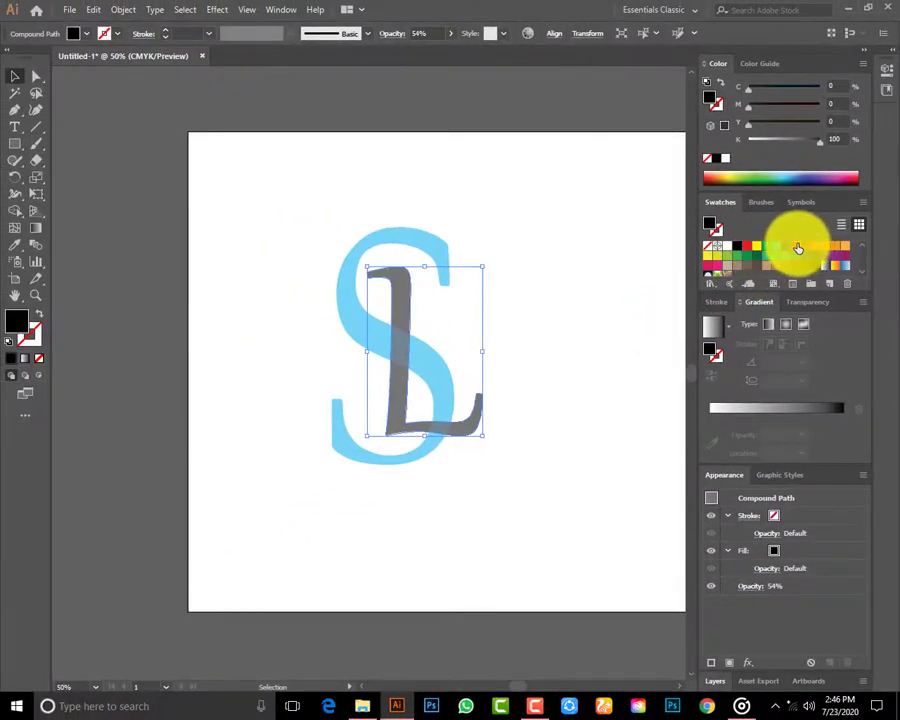
{"action": "left_click", "coordinate": [797, 247]}
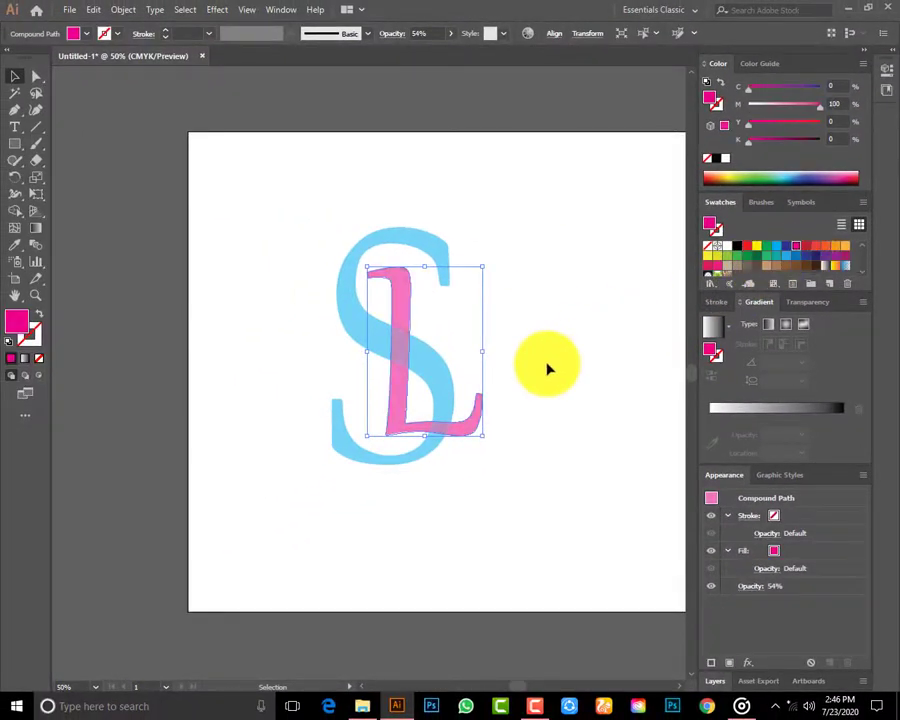
{"action": "left_click", "coordinate": [634, 289]}
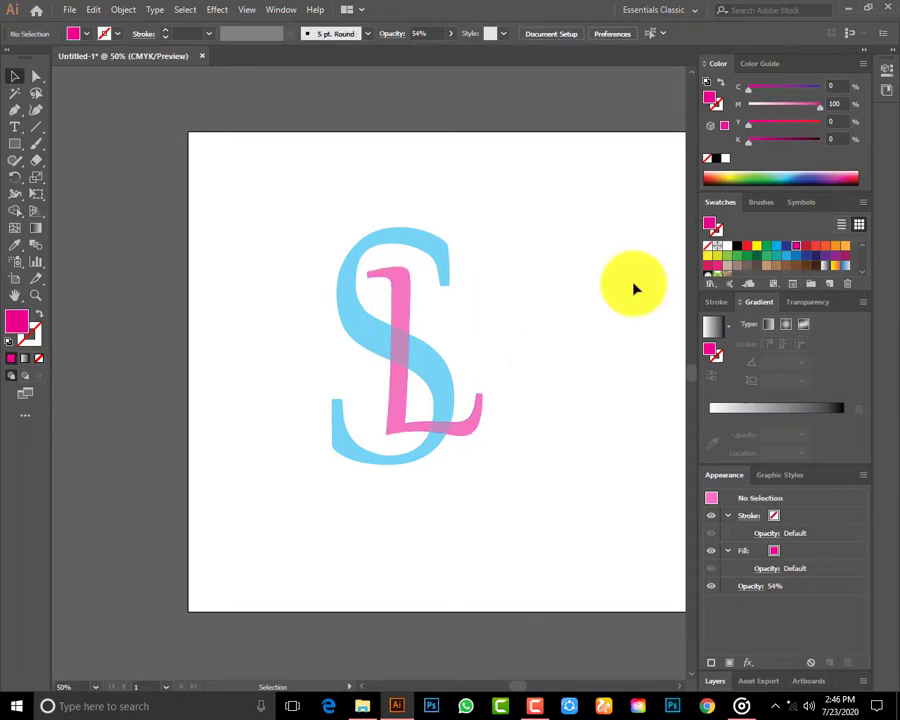
{"action": "left_click", "coordinate": [866, 58]}
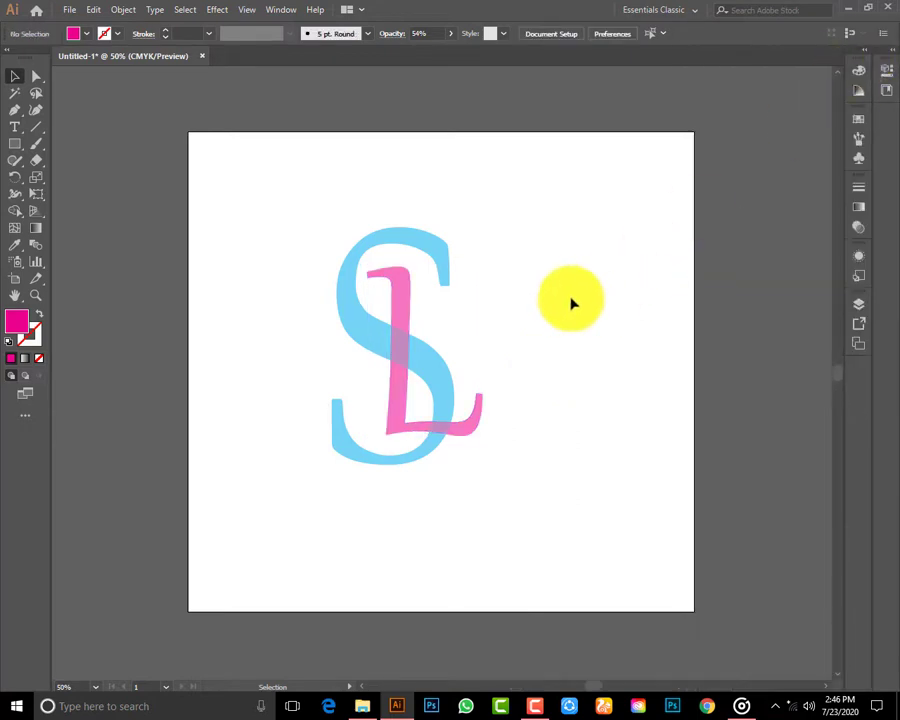
Step: Move the SL monogram about 23 px left, then select the cyan S
{"action": "left_click_drag", "start_coordinate": [305, 225], "coordinate": [490, 475]}
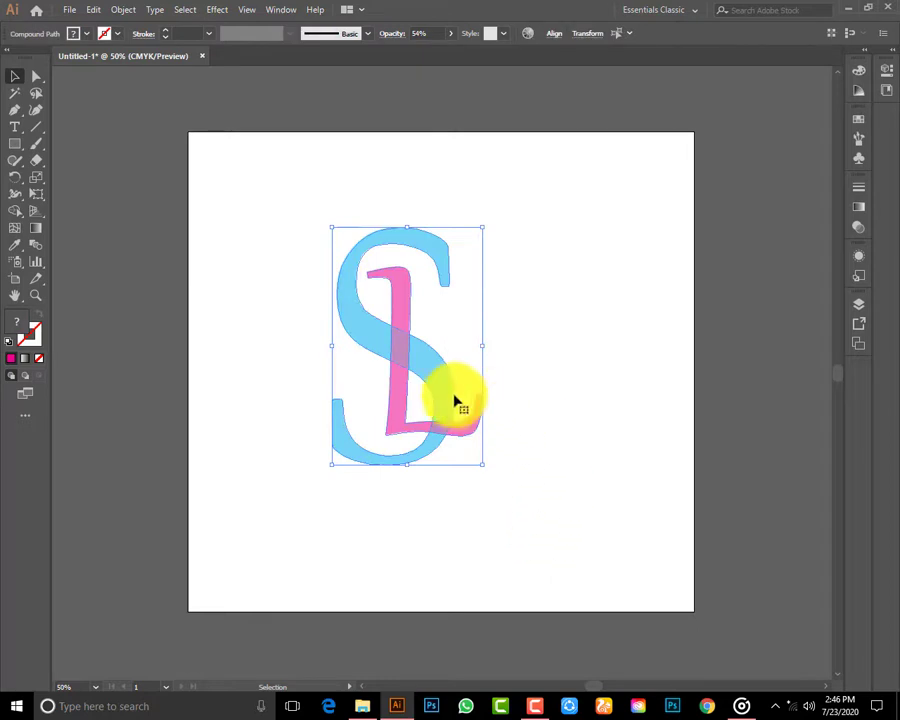
{"action": "left_click_drag", "start_coordinate": [435, 384], "coordinate": [412, 384]}
{"action": "left_click", "coordinate": [560, 340]}
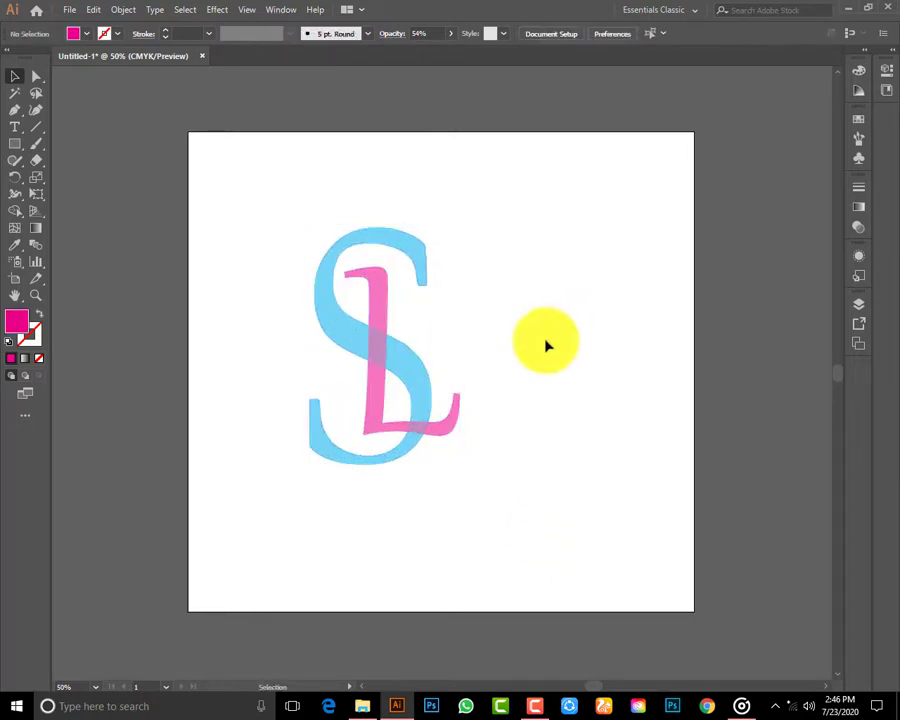
{"action": "left_click", "coordinate": [343, 338]}
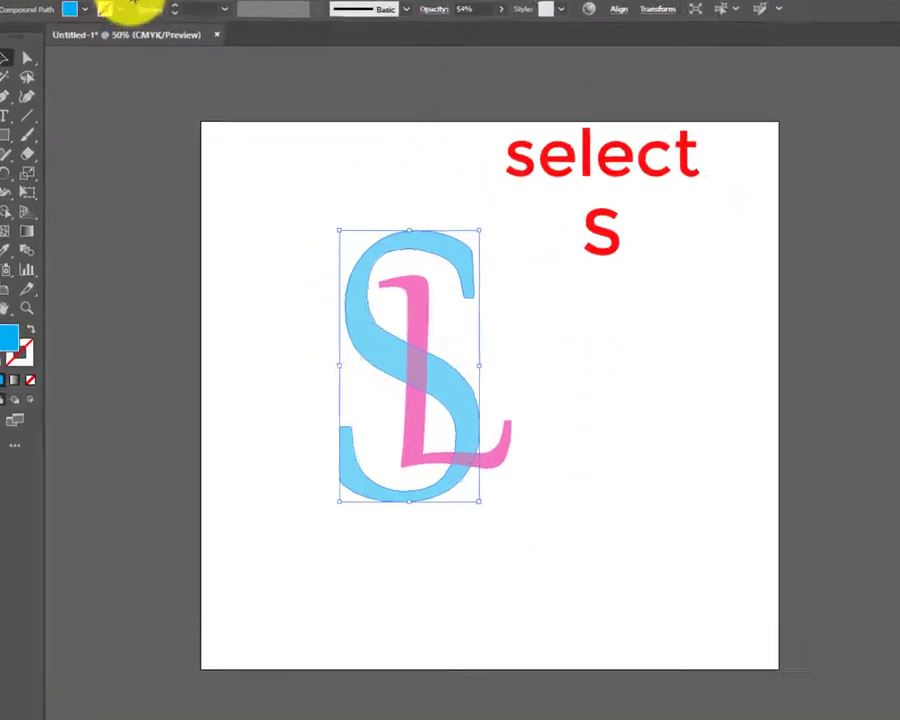
Step: Apply a 9 px Offset Path to the cyan S
{"action": "left_click", "coordinate": [123, 9]}
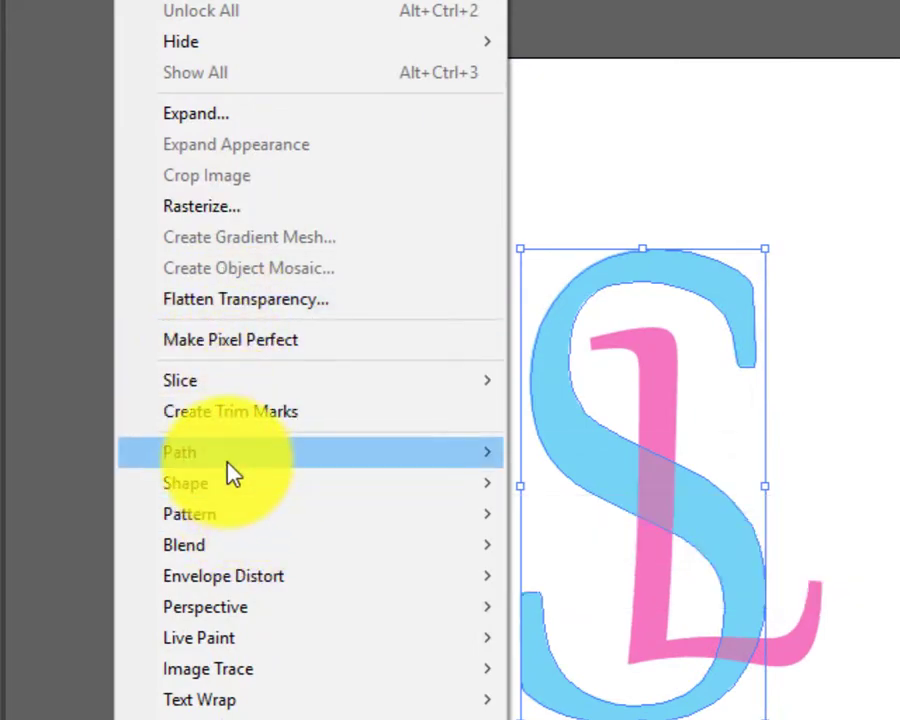
{"action": "mouse_move", "coordinate": [180, 452]}
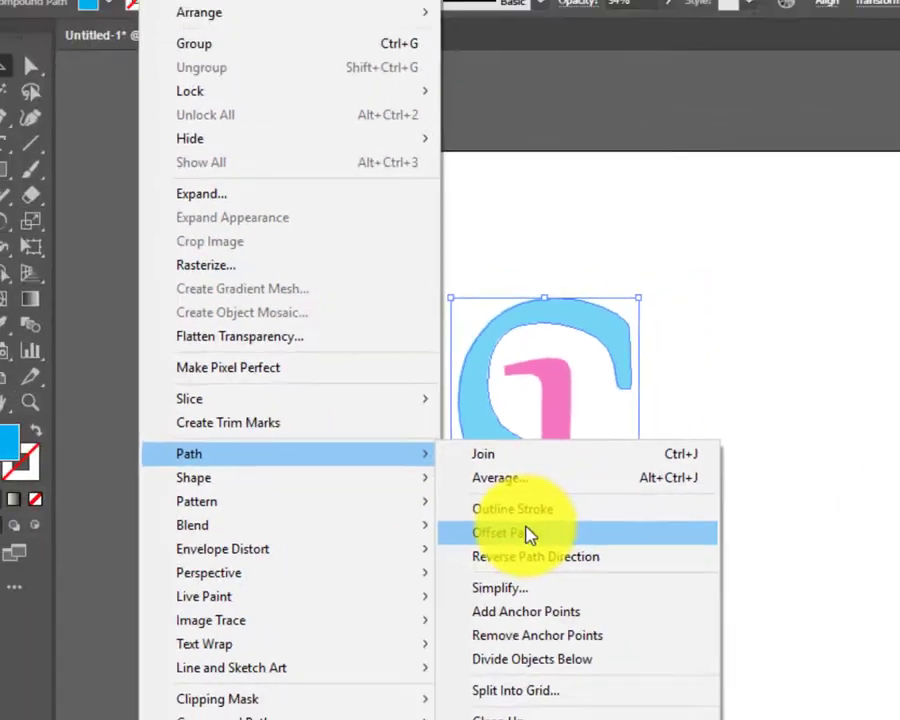
{"action": "left_click", "coordinate": [528, 535]}
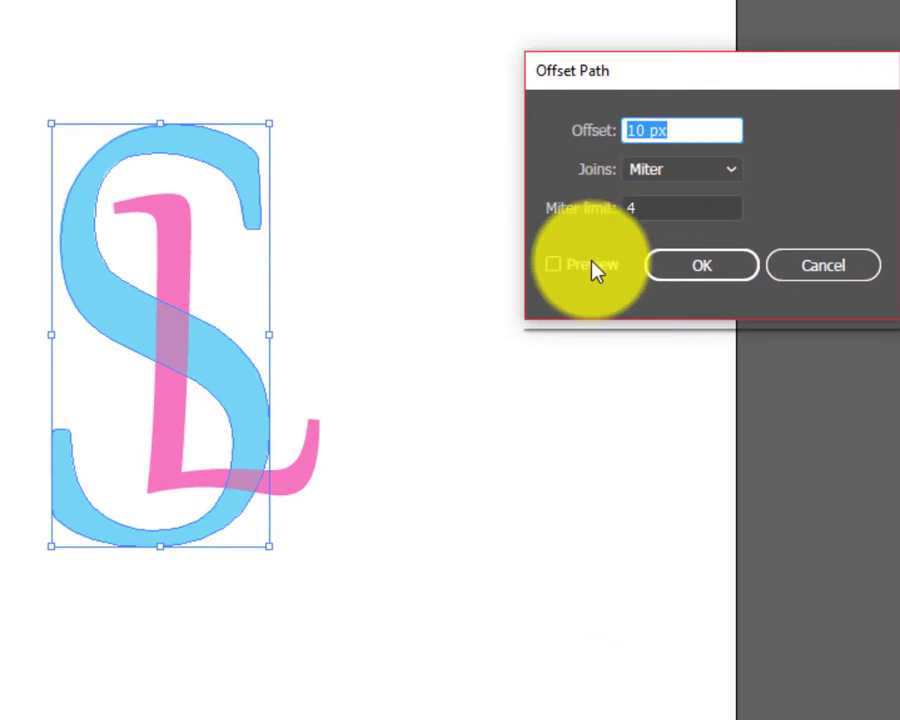
{"action": "left_click", "coordinate": [594, 265]}
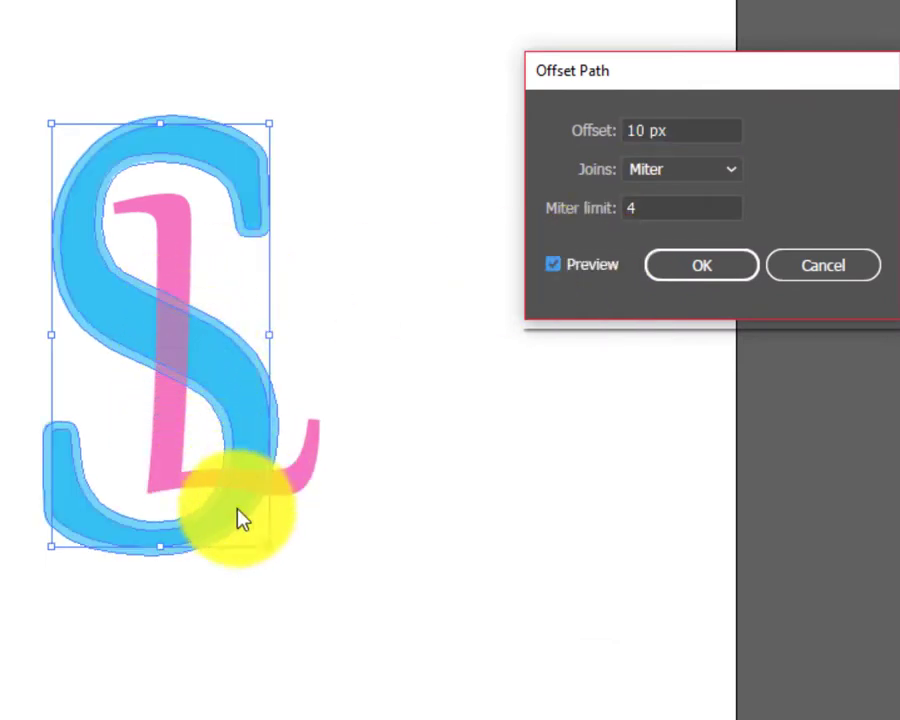
{"action": "left_click_drag", "start_coordinate": [691, 131], "coordinate": [604, 124]}
{"action": "type", "text": "9"}
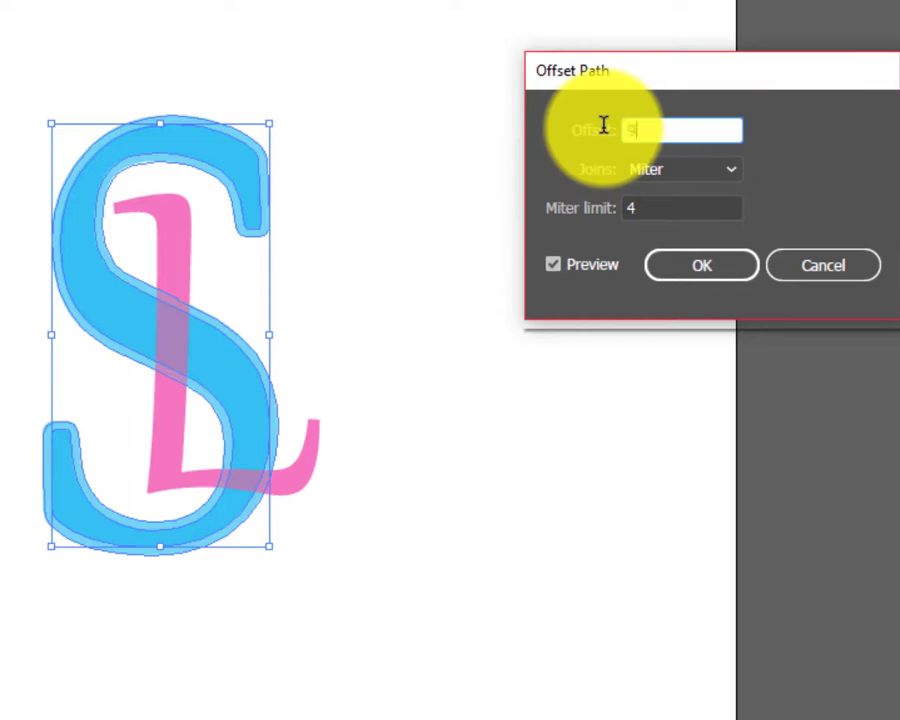
{"action": "left_click", "coordinate": [560, 267]}
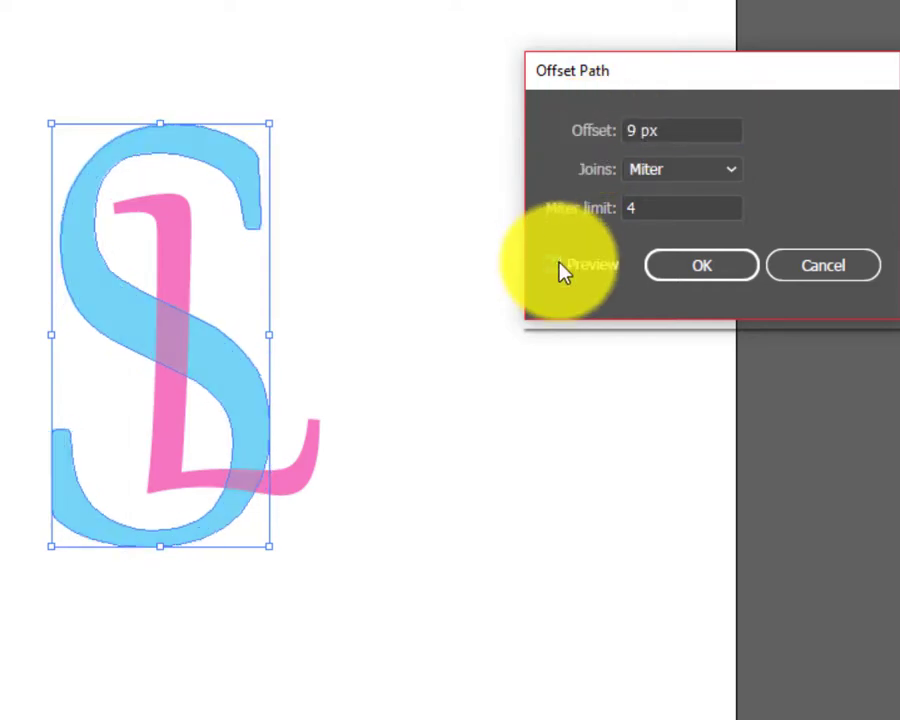
{"action": "left_click", "coordinate": [561, 267]}
{"action": "left_click", "coordinate": [702, 265]}
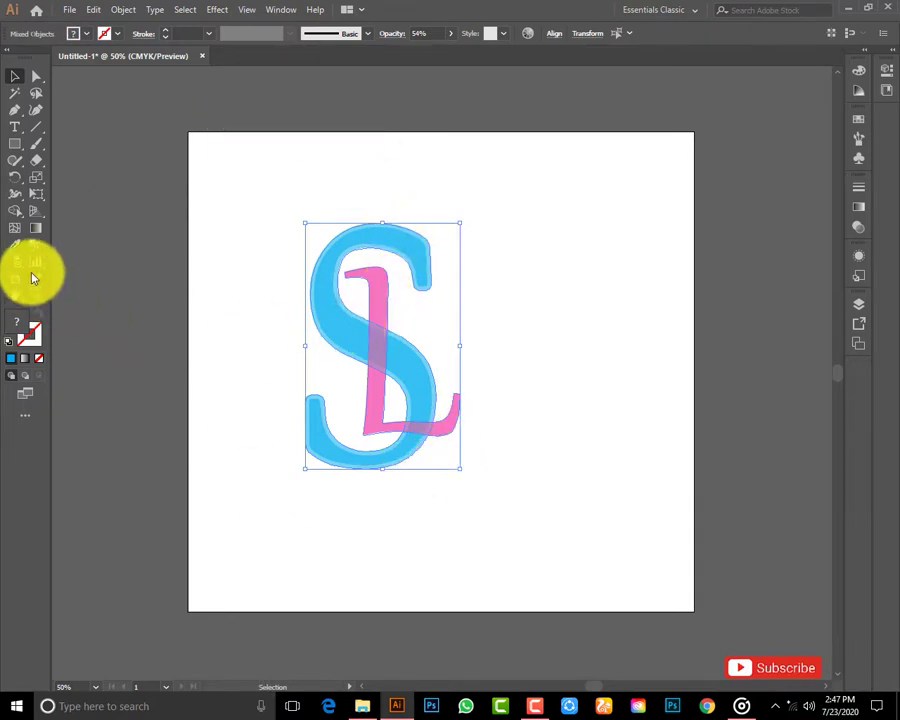
Step: Alt-click with Shape Builder to erase the overlap where the S crosses the L
{"action": "left_click", "coordinate": [10, 222]}
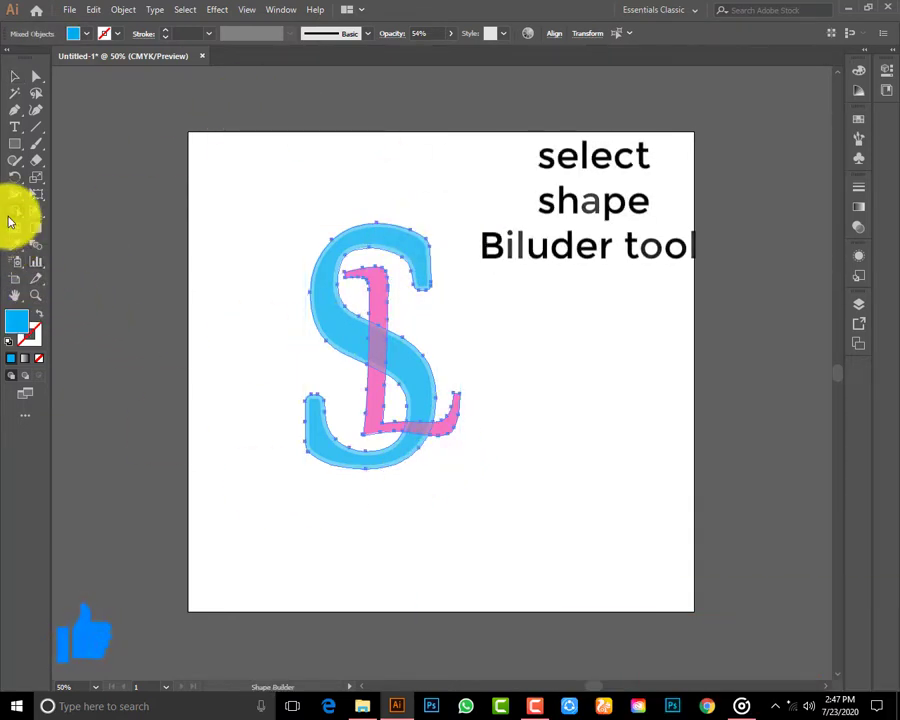
{"action": "scroll", "coordinate": [408, 505], "scroll_direction": "up", "scroll_amount": 1}
{"action": "scroll", "coordinate": [408, 503], "scroll_direction": "up", "scroll_amount": 1}
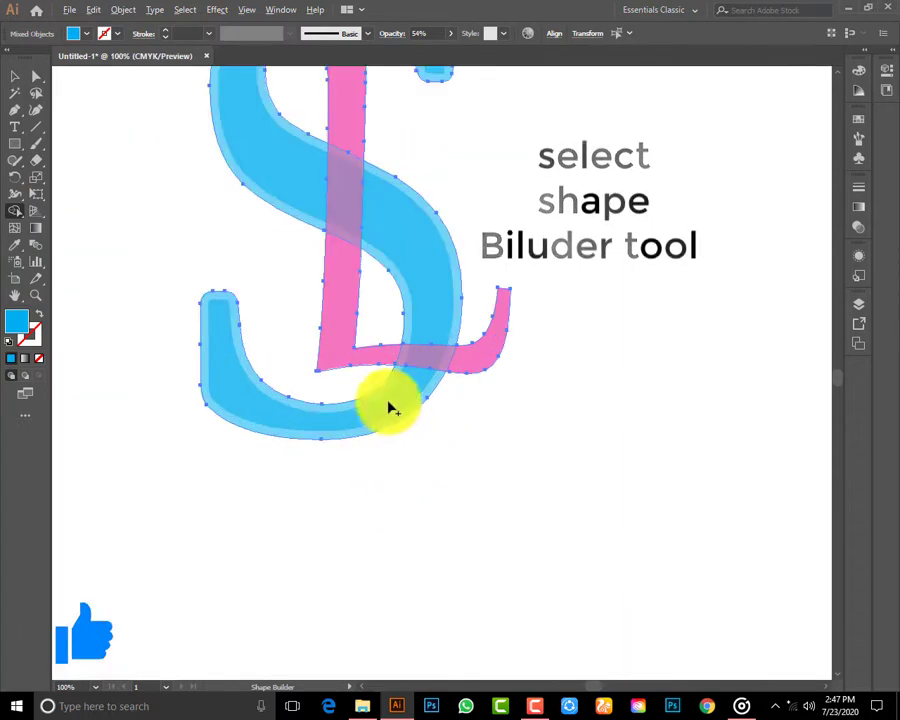
{"action": "left_click_drag", "start_coordinate": [420, 146], "coordinate": [446, 234]}
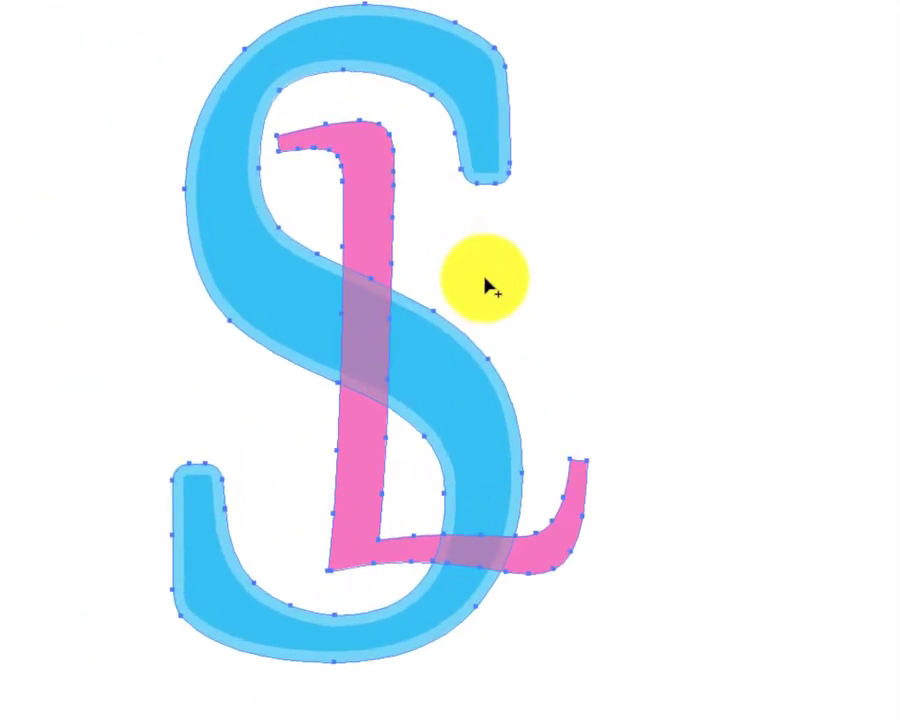
{"action": "key", "text": "alt"}
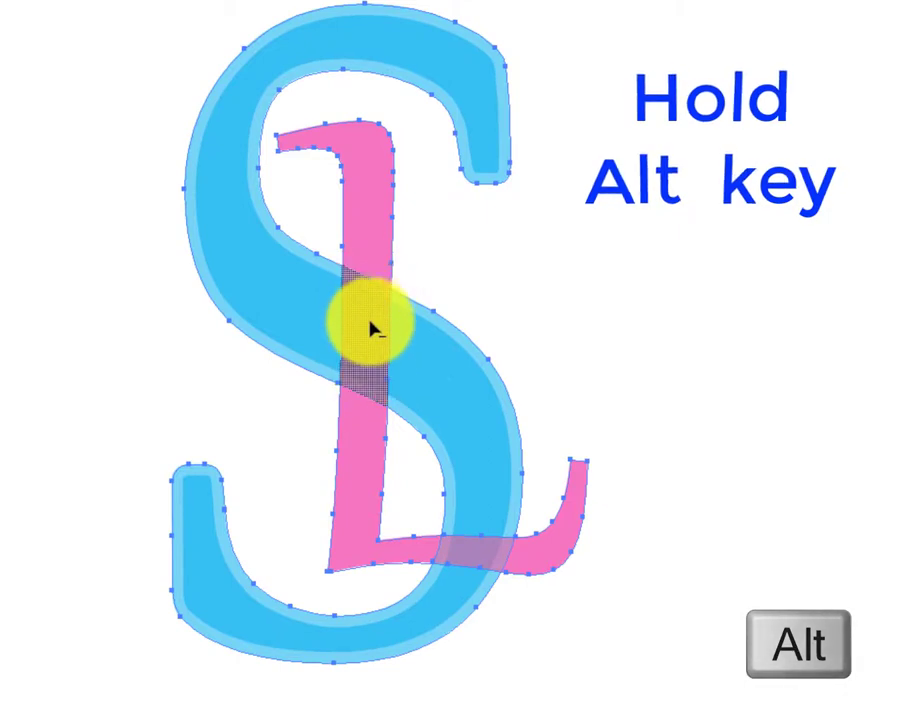
{"action": "left_click", "coordinate": [402, 362], "text": "alt"}
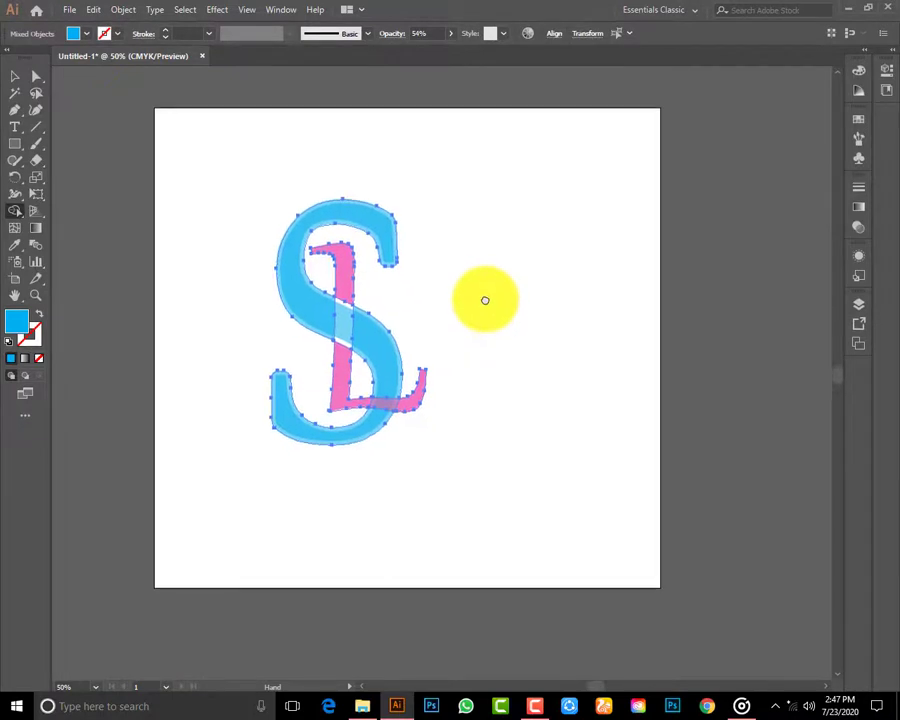
{"action": "left_click_drag", "start_coordinate": [485, 300], "coordinate": [494, 288]}
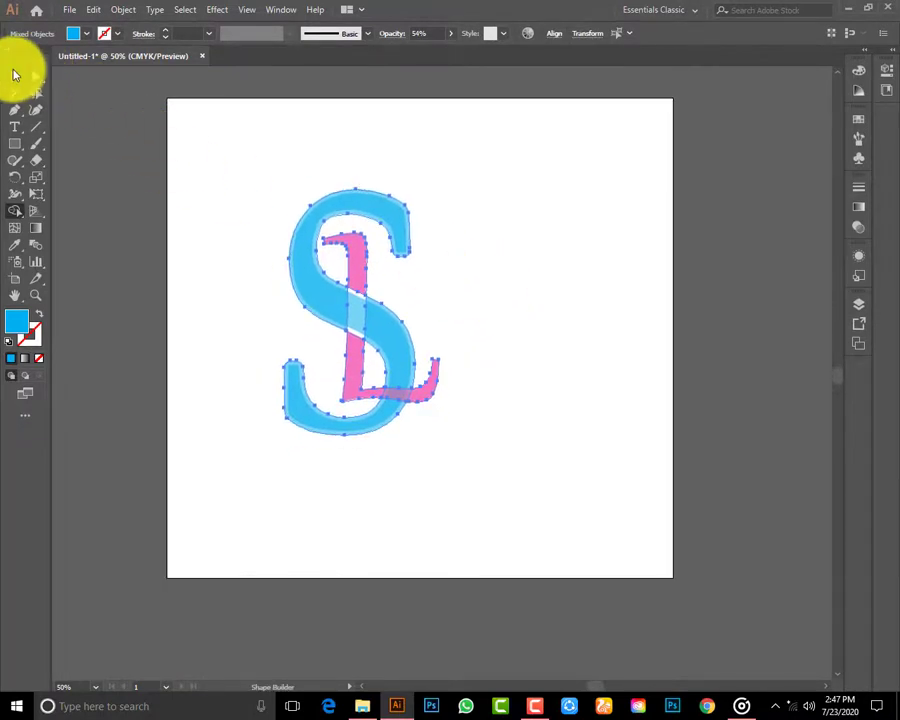
Step: Drag the spare S pieces off to the right and delete them
{"action": "left_click", "coordinate": [15, 75]}
{"action": "left_click", "coordinate": [262, 200]}
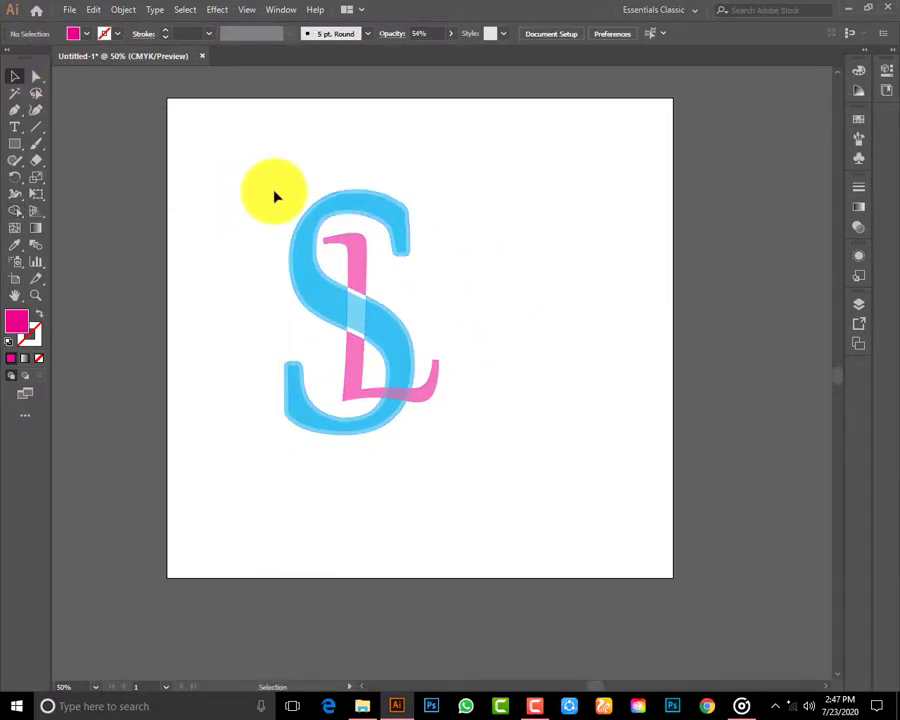
{"action": "left_click_drag", "start_coordinate": [365, 196], "coordinate": [568, 186]}
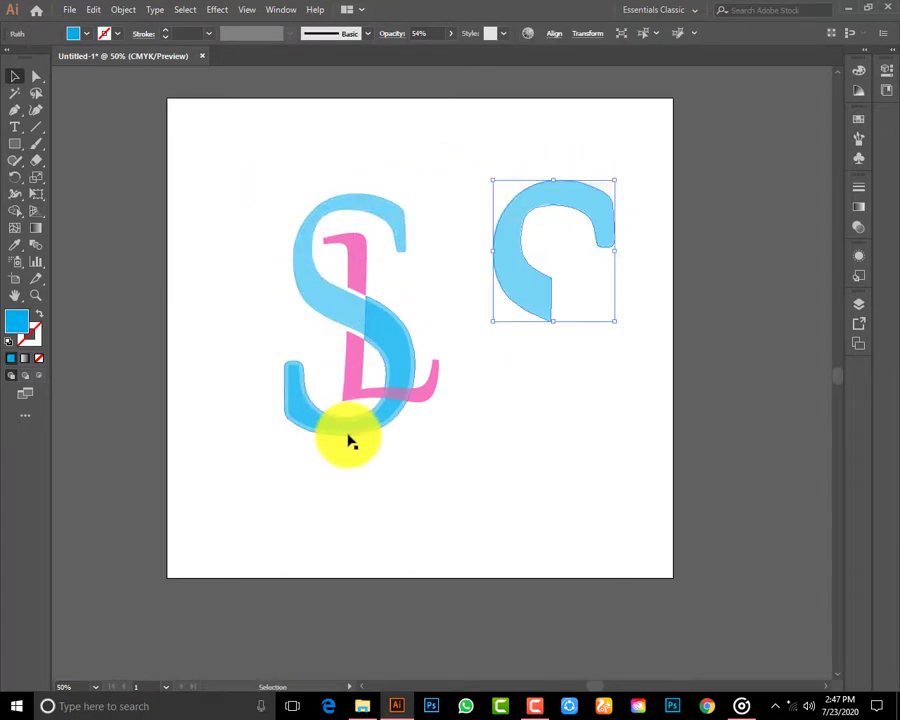
{"action": "left_click_drag", "start_coordinate": [350, 442], "coordinate": [561, 432]}
{"action": "left_click_drag", "start_coordinate": [522, 130], "coordinate": [605, 483]}
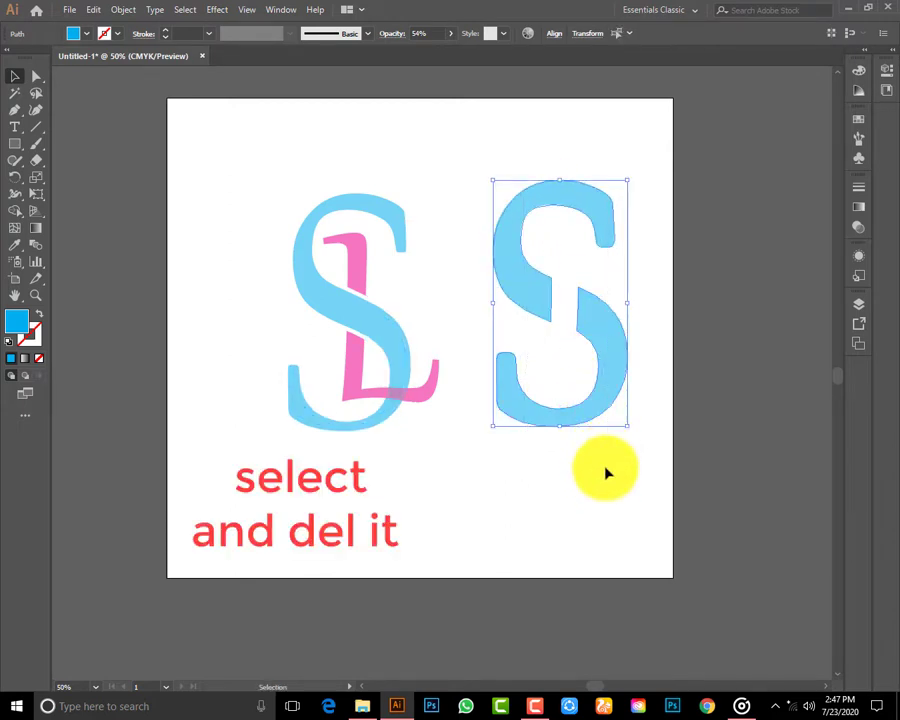
{"action": "key", "text": "Delete"}
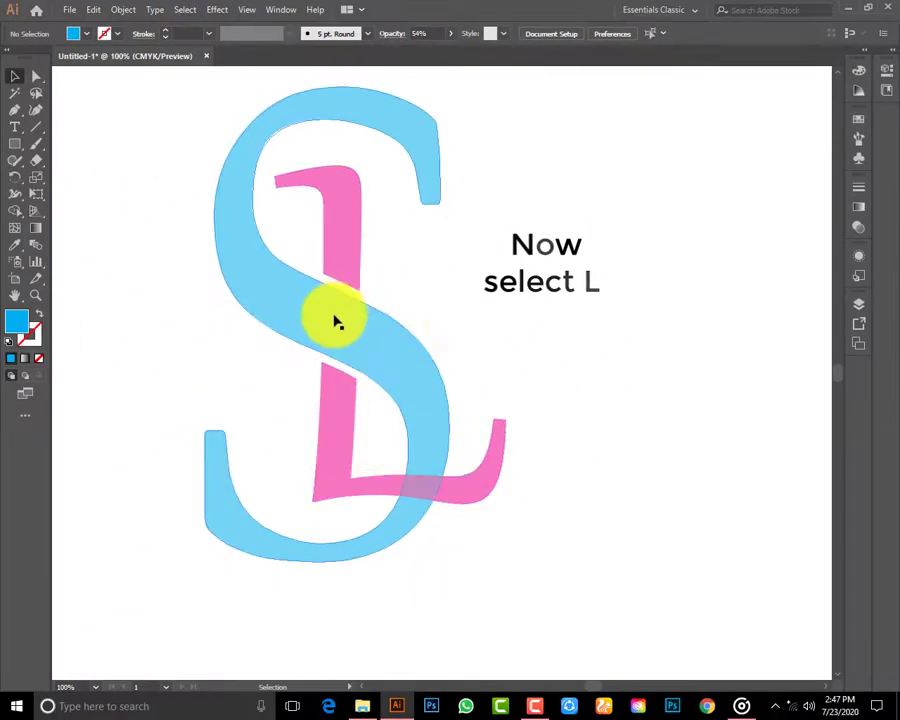
Step: Apply a 9 px Offset Path to the pink L
{"action": "key", "text": "ctrl+minus"}
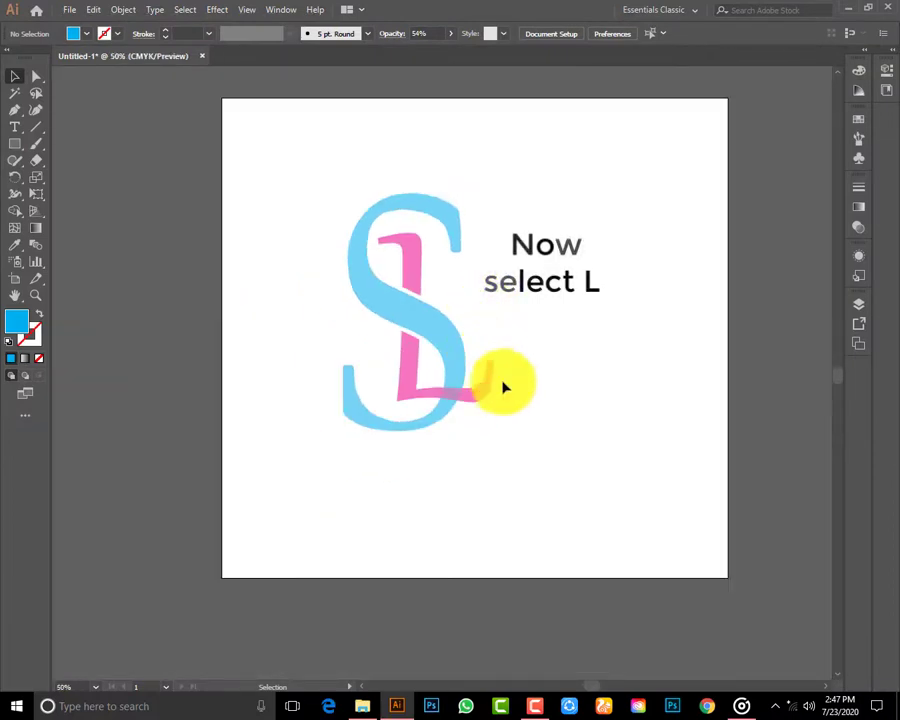
{"action": "left_click", "coordinate": [486, 391]}
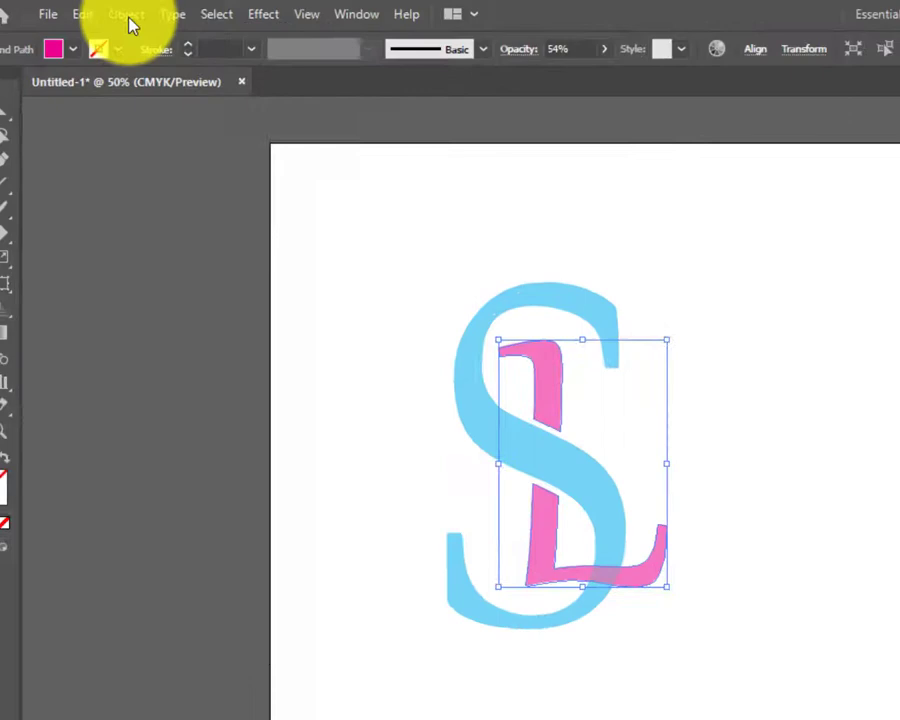
{"action": "left_click", "coordinate": [124, 12]}
{"action": "mouse_move", "coordinate": [152, 513]}
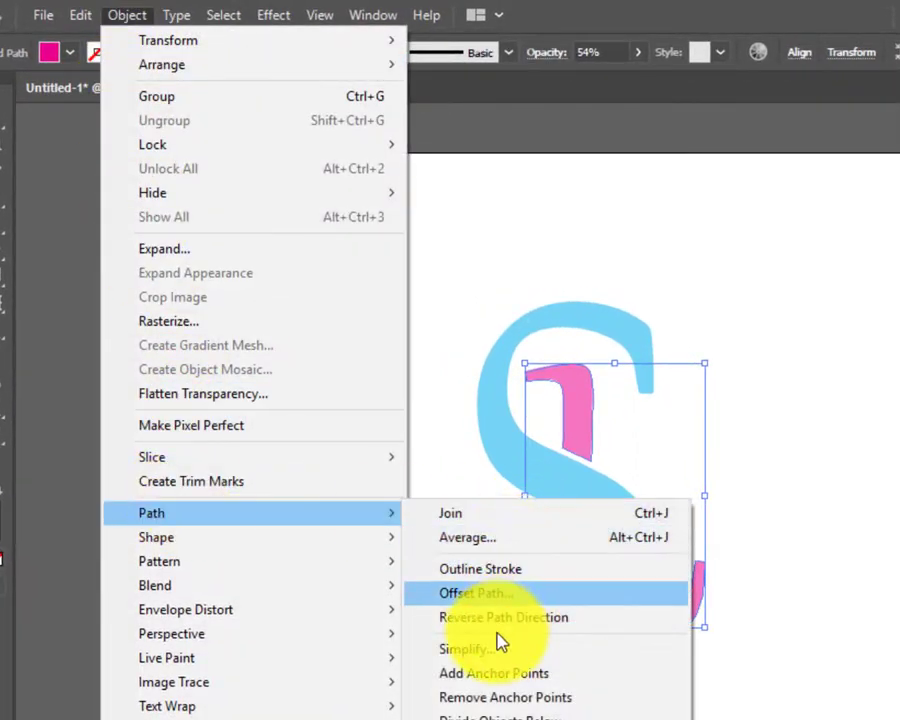
{"action": "left_click", "coordinate": [530, 593]}
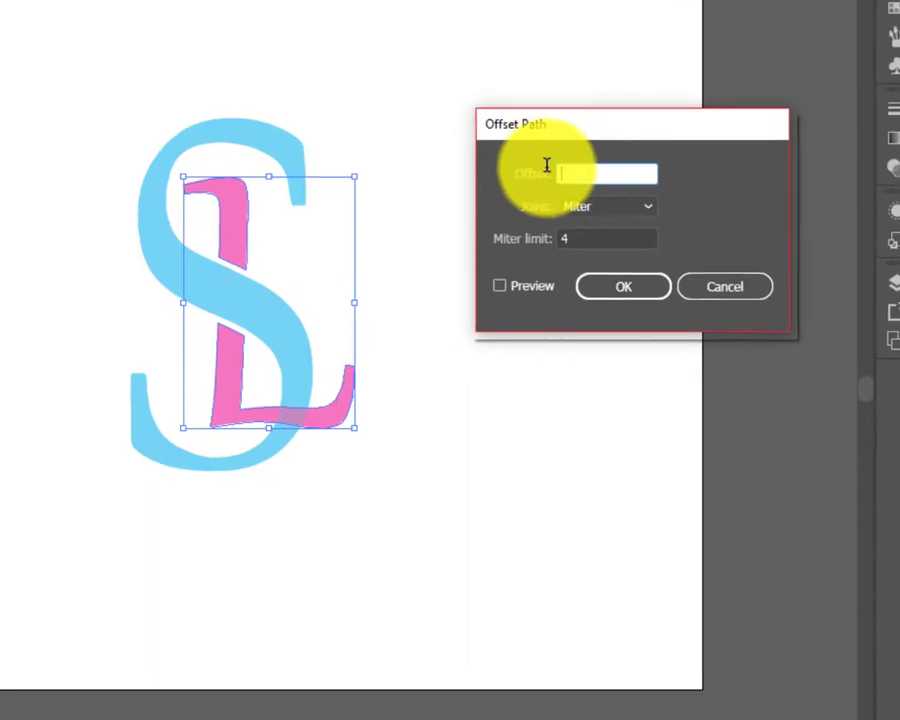
{"action": "type", "text": "9"}
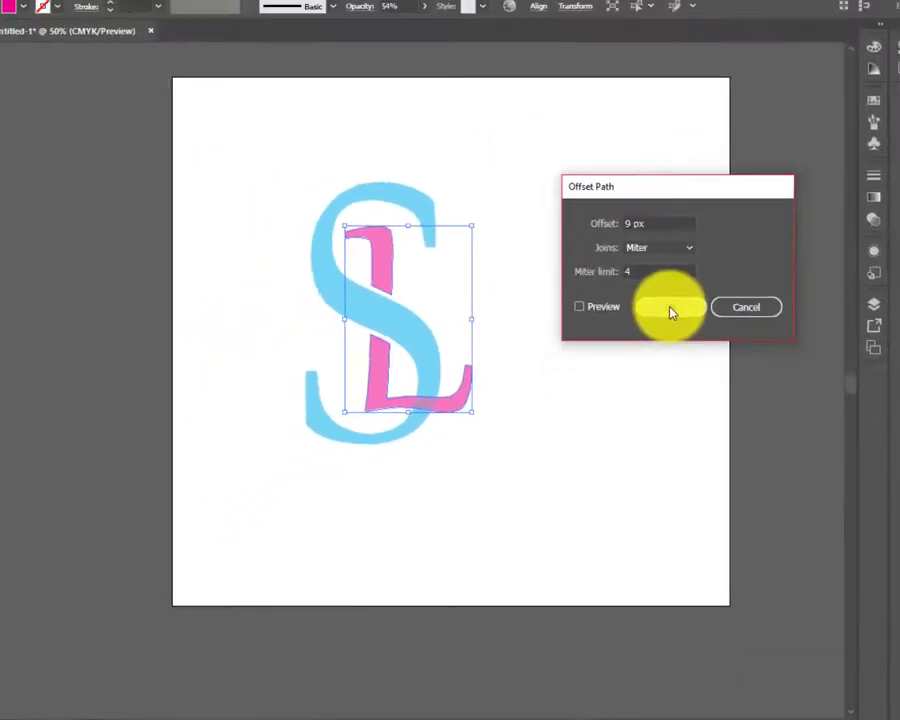
{"action": "left_click", "coordinate": [670, 310]}
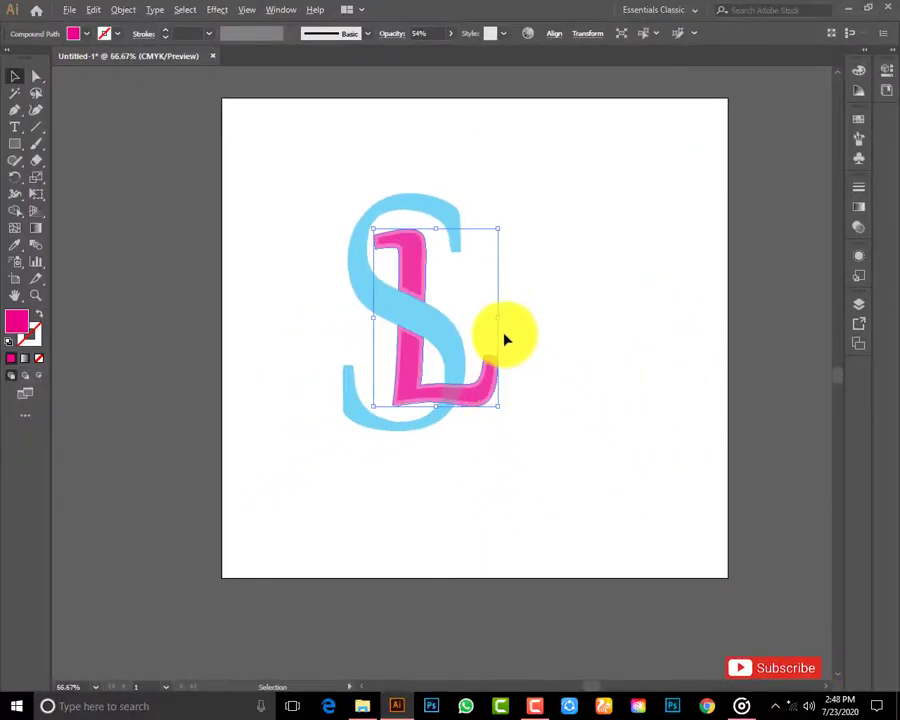
{"action": "key", "text": "ctrl+plus"}
{"action": "key", "text": "ctrl+plus"}
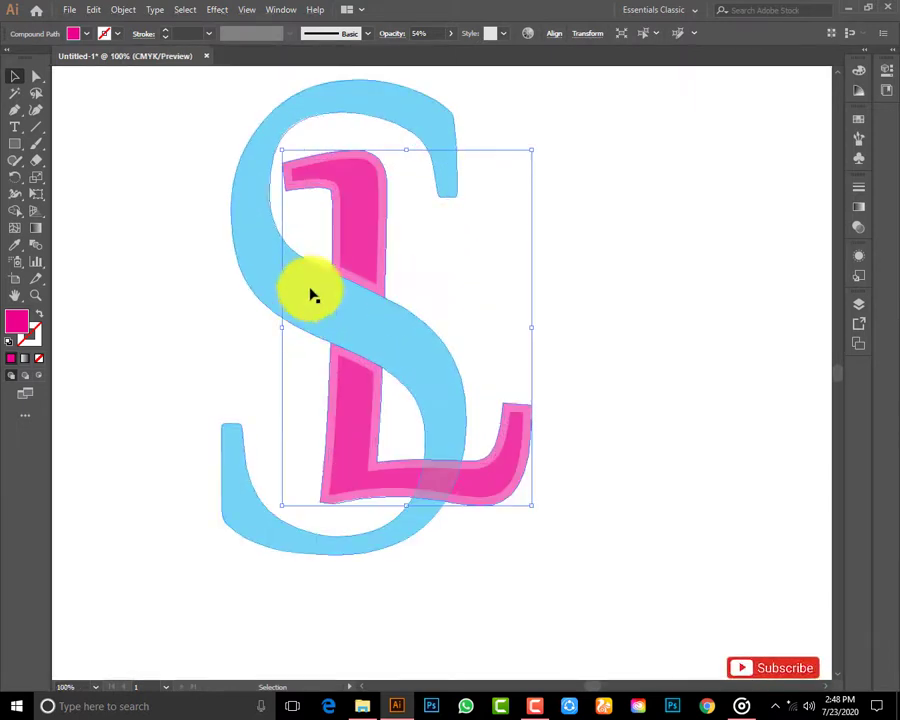
Step: With Shape Builder, merge the hook region into the pink L and erase the S/L overlap
{"action": "left_click", "coordinate": [258, 233], "text": "shift"}
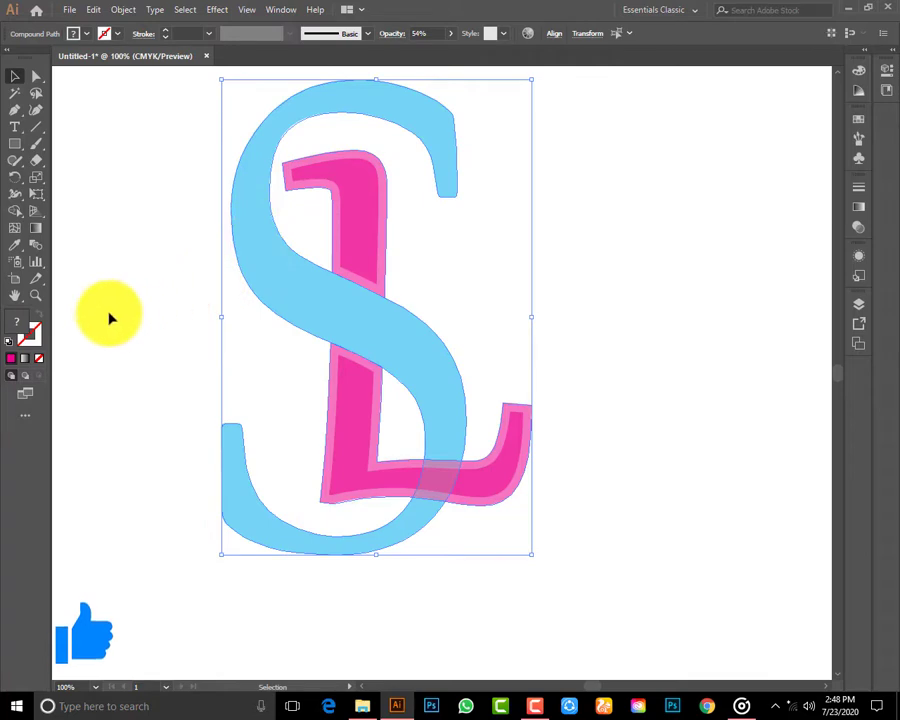
{"action": "left_click", "coordinate": [14, 218]}
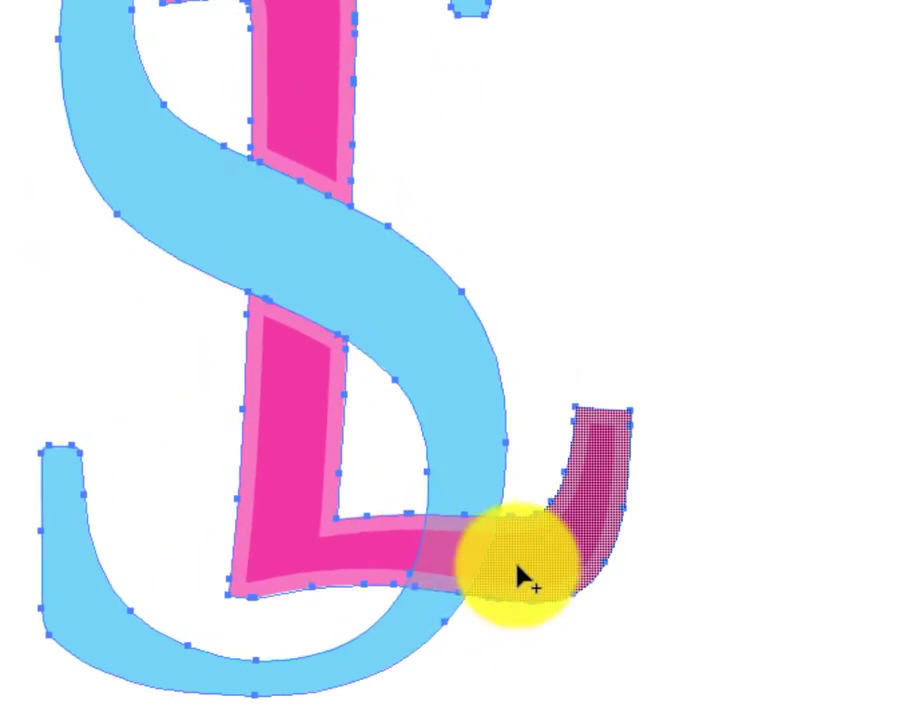
{"action": "left_click_drag", "start_coordinate": [520, 577], "coordinate": [458, 567]}
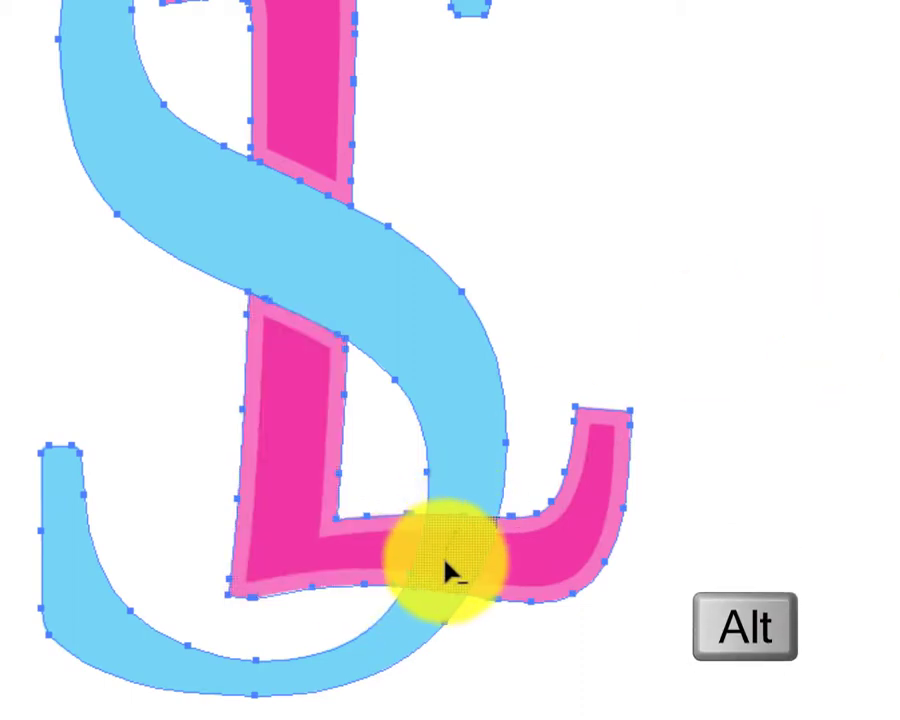
{"action": "left_click", "coordinate": [445, 583], "text": "alt"}
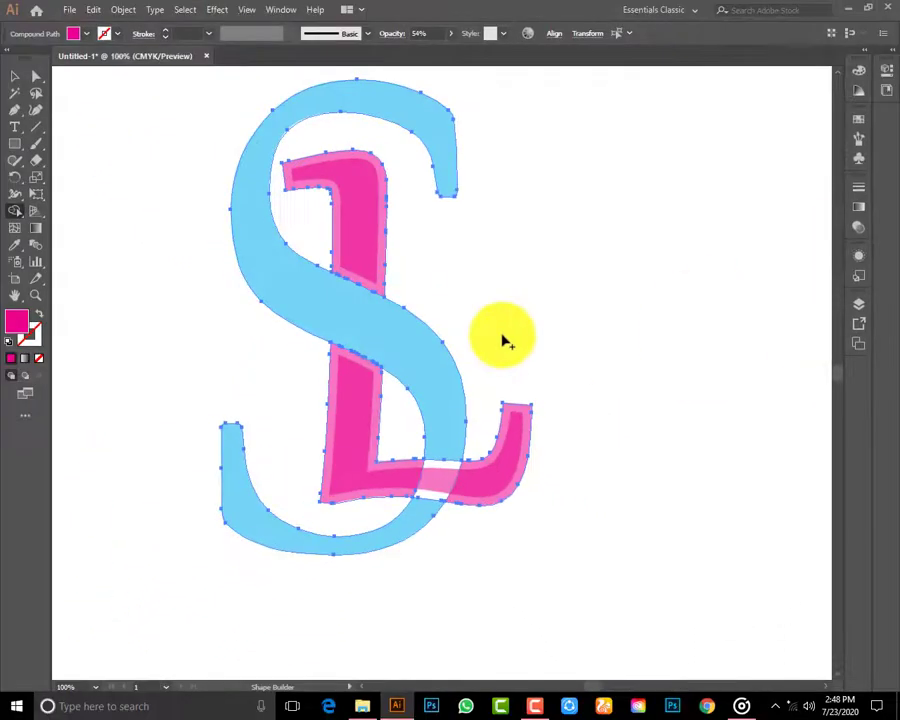
Step: Pull the leftover L pieces out to the right and delete them
{"action": "left_click", "coordinate": [15, 77]}
{"action": "left_click", "coordinate": [236, 238]}
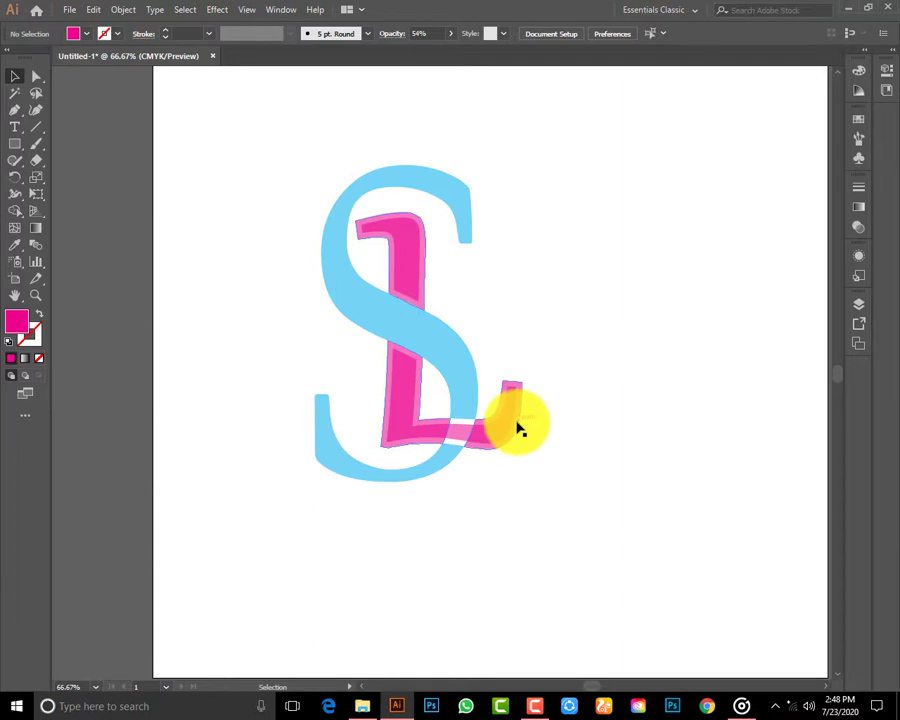
{"action": "left_click_drag", "start_coordinate": [518, 428], "coordinate": [746, 404]}
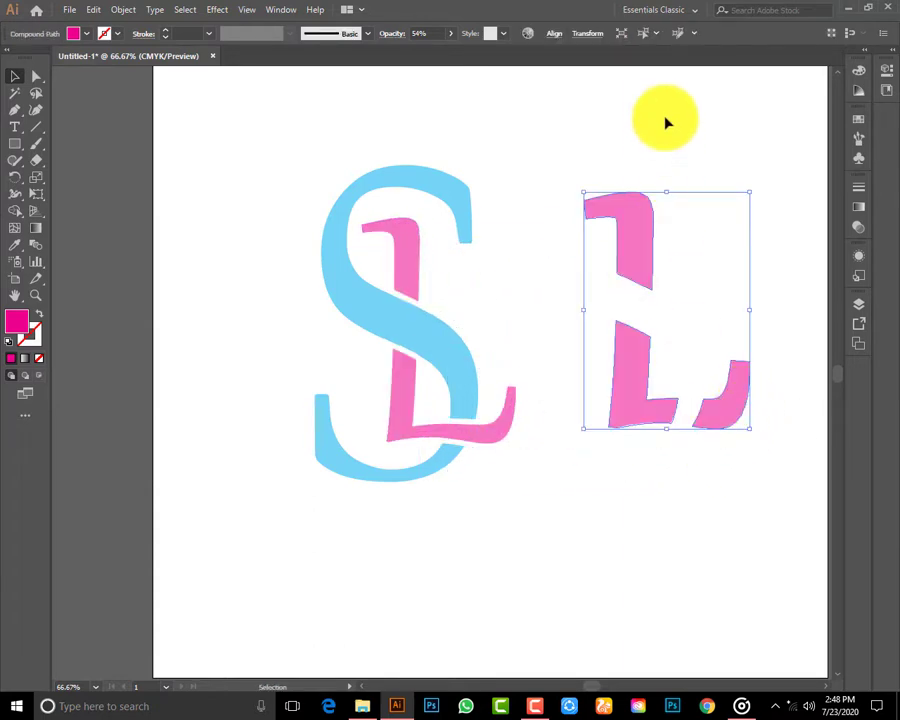
{"action": "left_click_drag", "start_coordinate": [665, 117], "coordinate": [711, 552]}
{"action": "key", "text": "Delete"}
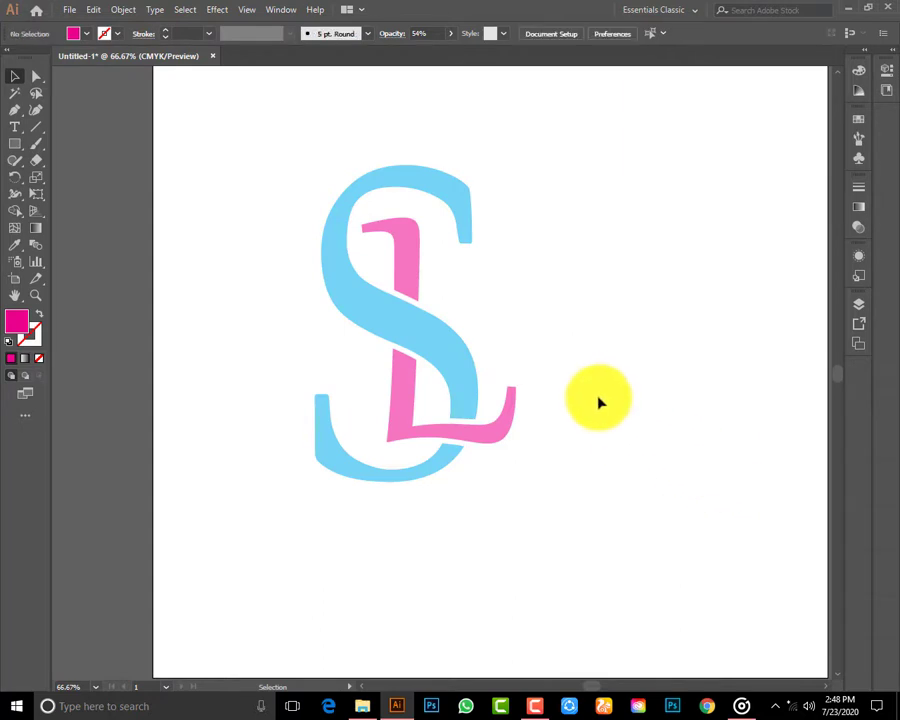
Step: Move the SL monogram toward the page centre and enlarge it
{"action": "scroll", "coordinate": [597, 399], "scroll_direction": "down", "scroll_amount": 1}
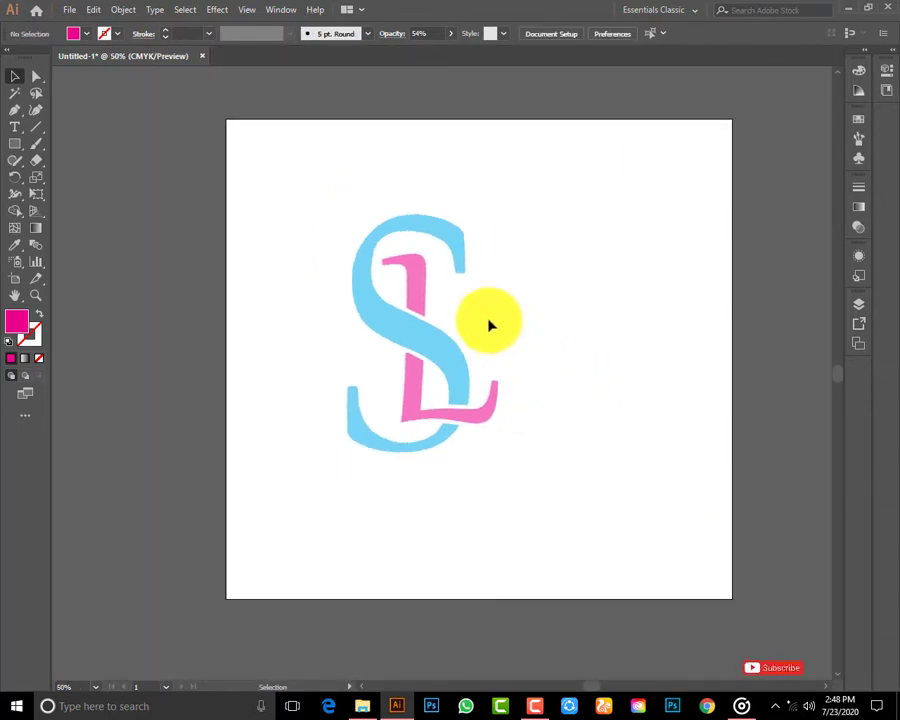
{"action": "left_click_drag", "start_coordinate": [321, 206], "coordinate": [536, 479]}
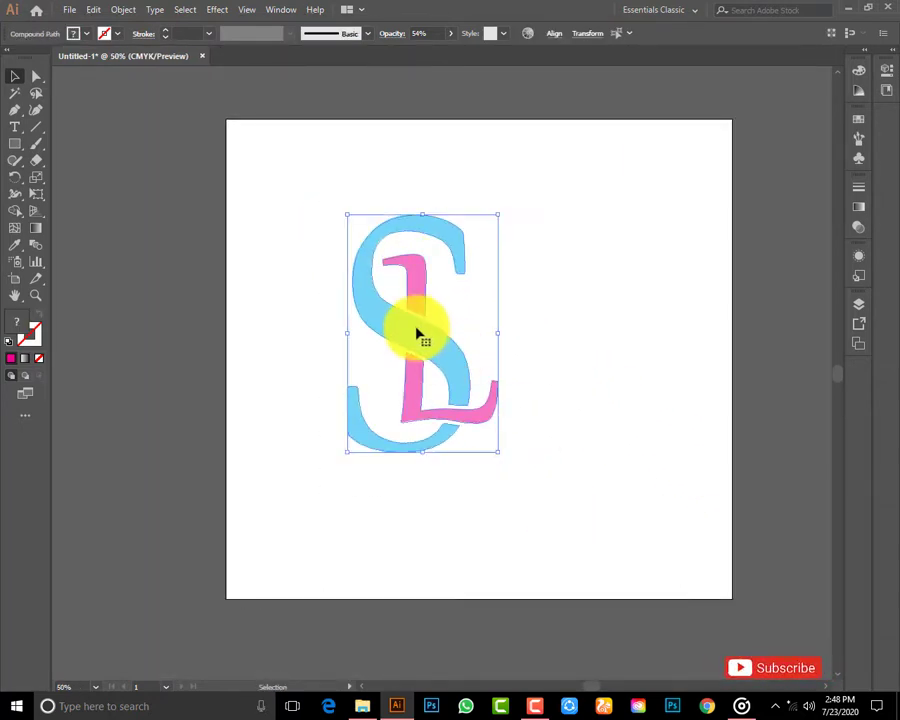
{"action": "left_click_drag", "start_coordinate": [418, 333], "coordinate": [481, 347]}
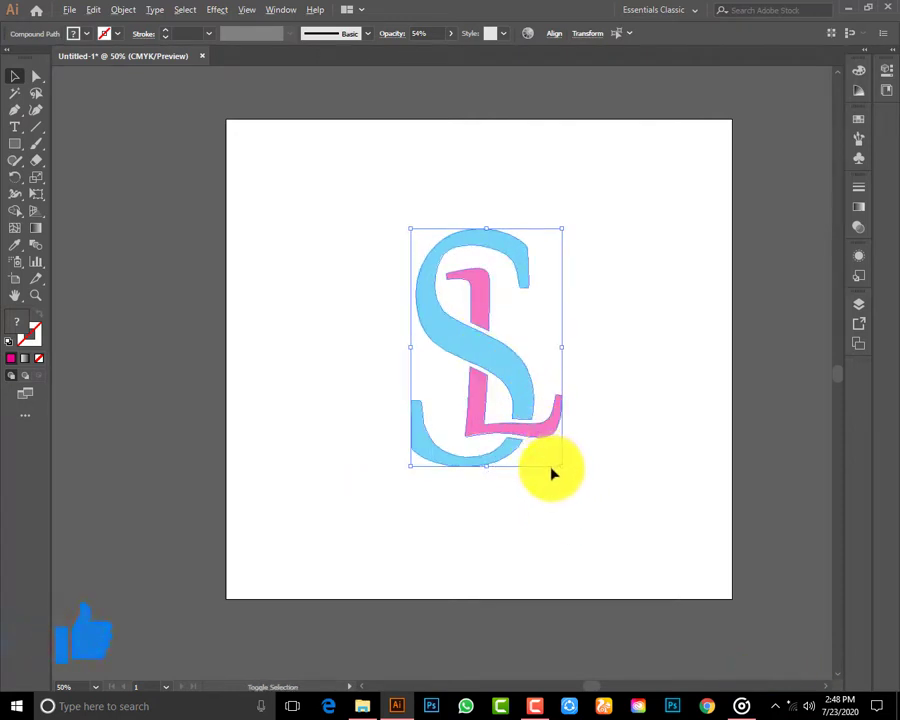
{"action": "left_click_drag", "start_coordinate": [561, 466], "coordinate": [577, 486]}
Step: Give the S a purple-blue fill from the colour swatches
{"action": "left_click", "coordinate": [628, 403]}
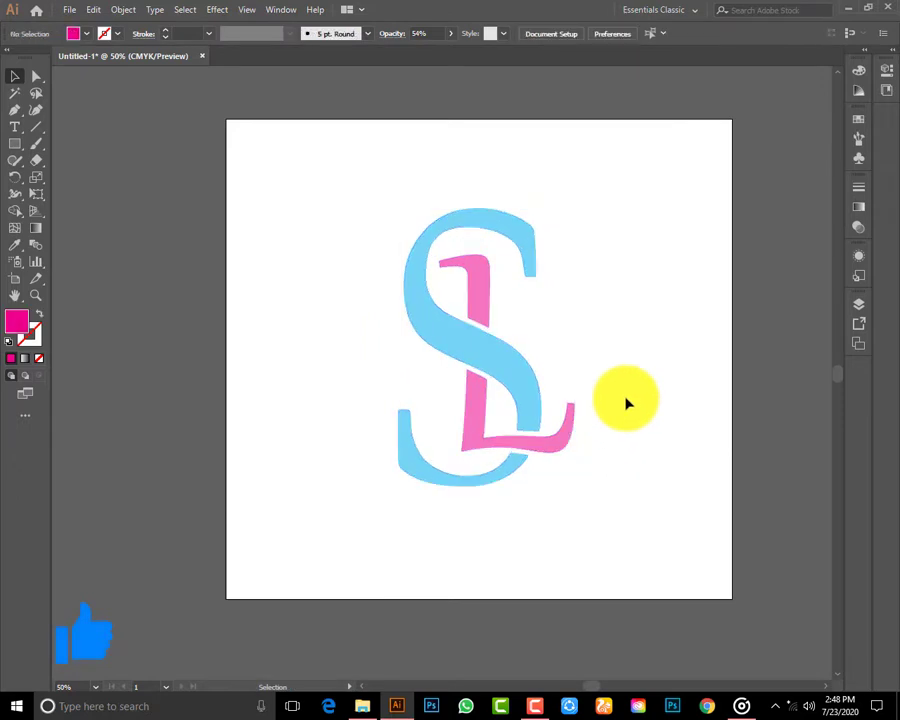
{"action": "left_click", "coordinate": [527, 386]}
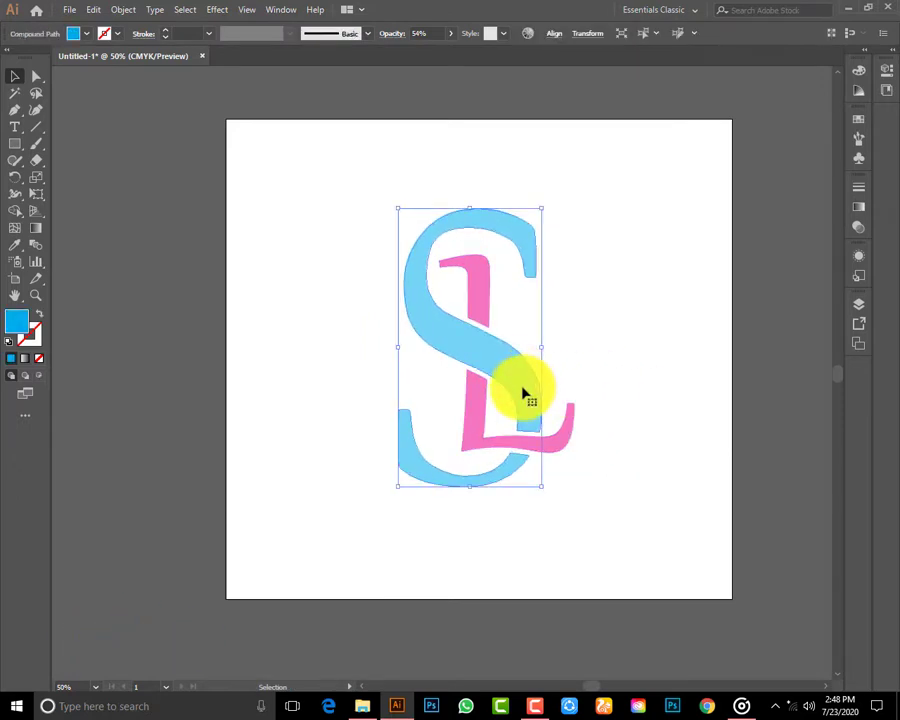
{"action": "left_click", "coordinate": [868, 58]}
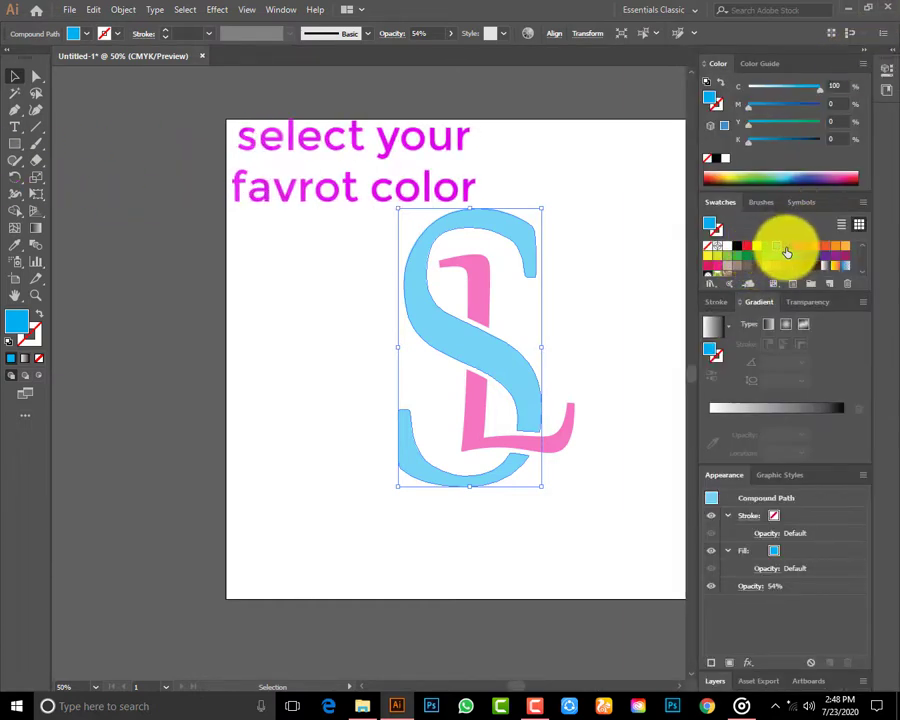
{"action": "left_click", "coordinate": [787, 250]}
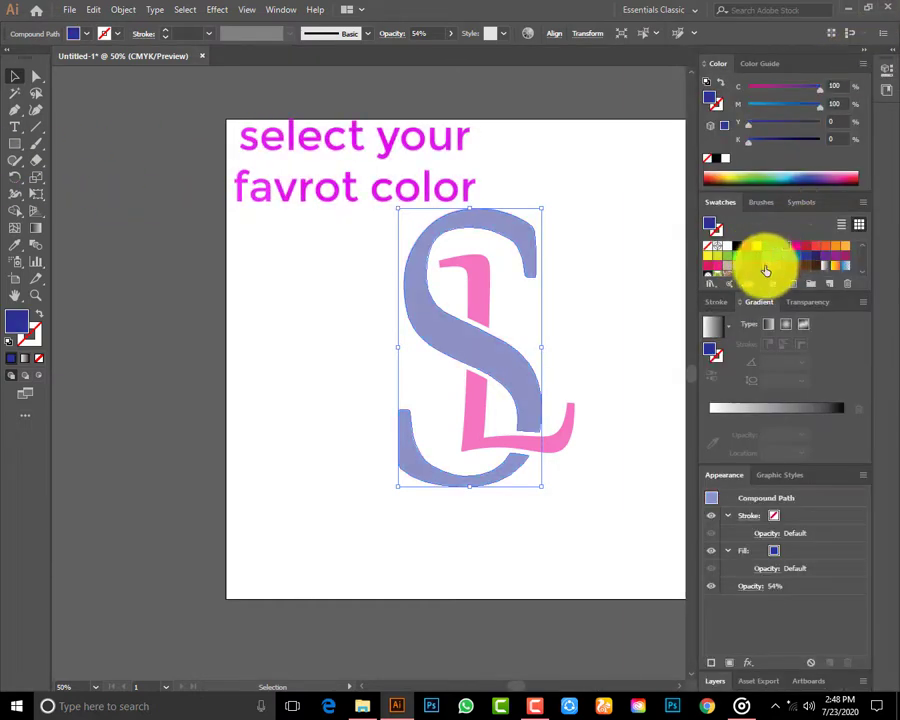
Step: Collapse the side panels to icons to widen the canvas
{"action": "left_click", "coordinate": [490, 293]}
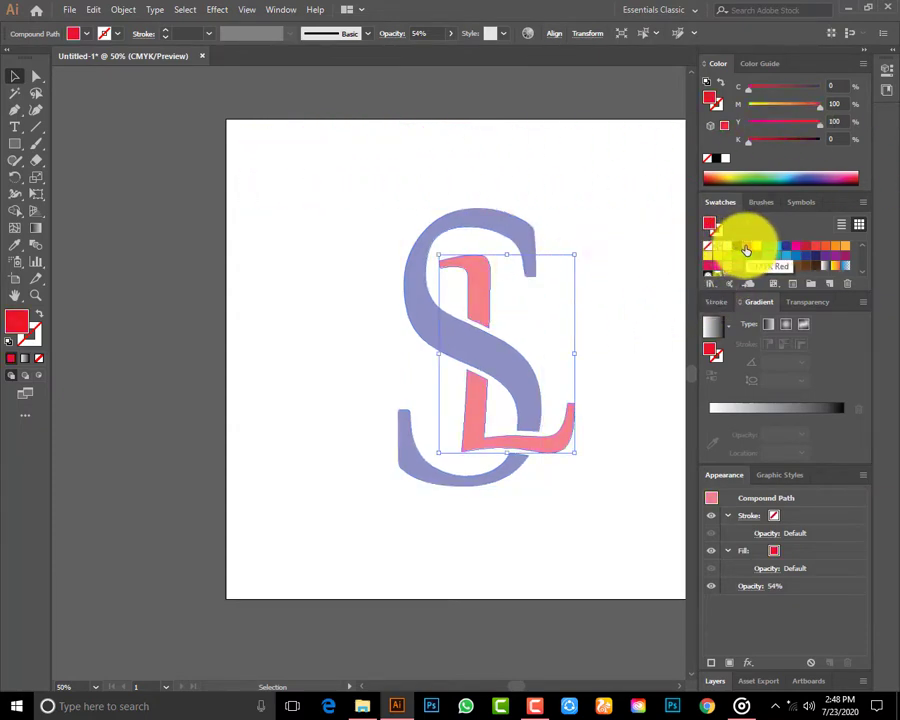
{"action": "left_click", "coordinate": [640, 310]}
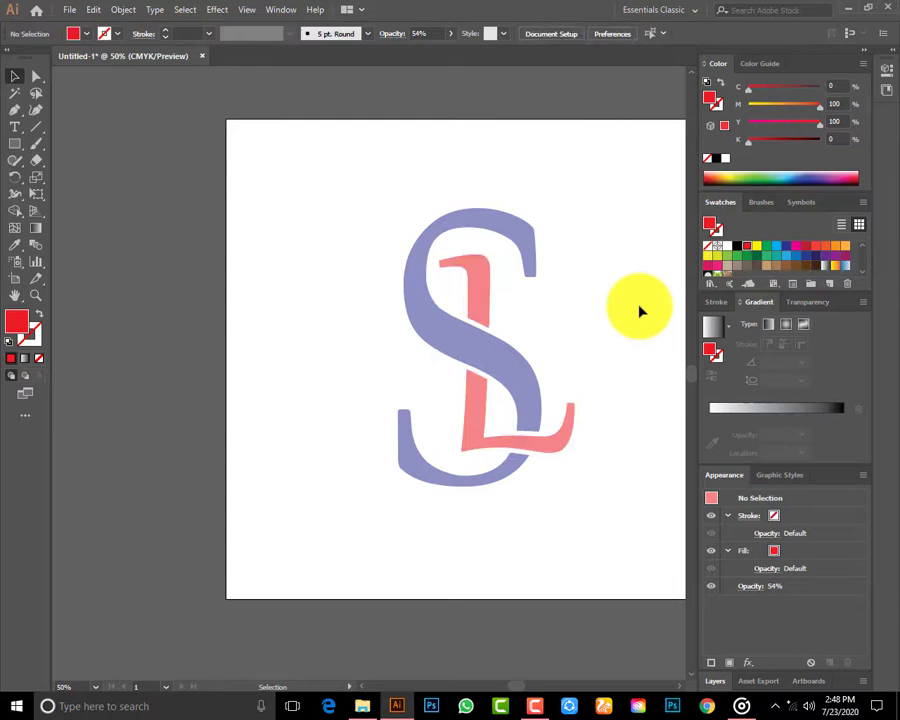
{"action": "left_click", "coordinate": [866, 57]}
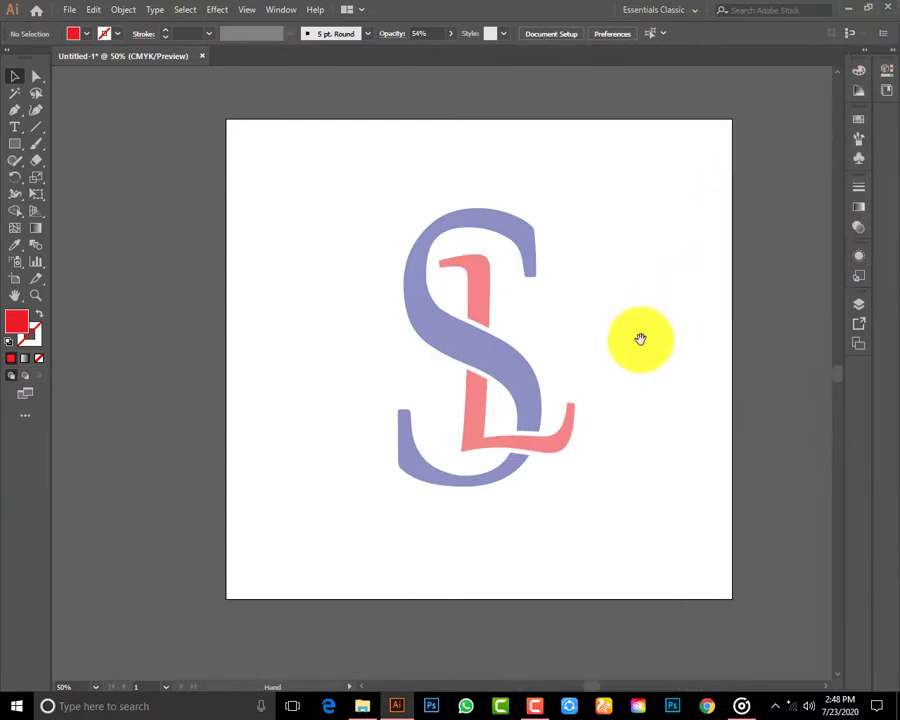
Step: Set the whole SL logo's opacity to 100%
{"action": "left_click_drag", "start_coordinate": [337, 196], "coordinate": [548, 556]}
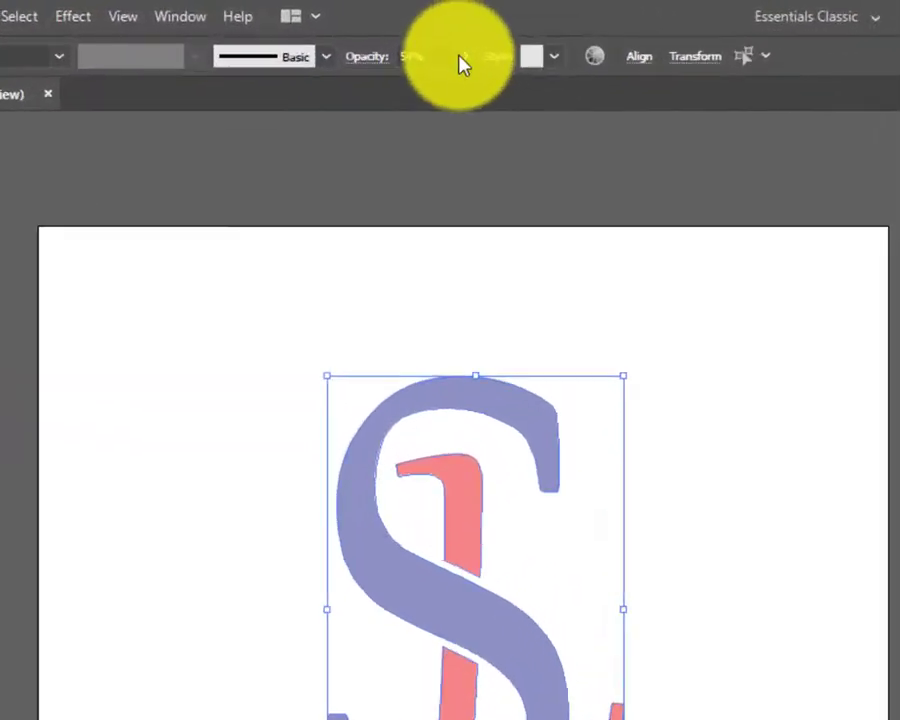
{"action": "left_click", "coordinate": [452, 40]}
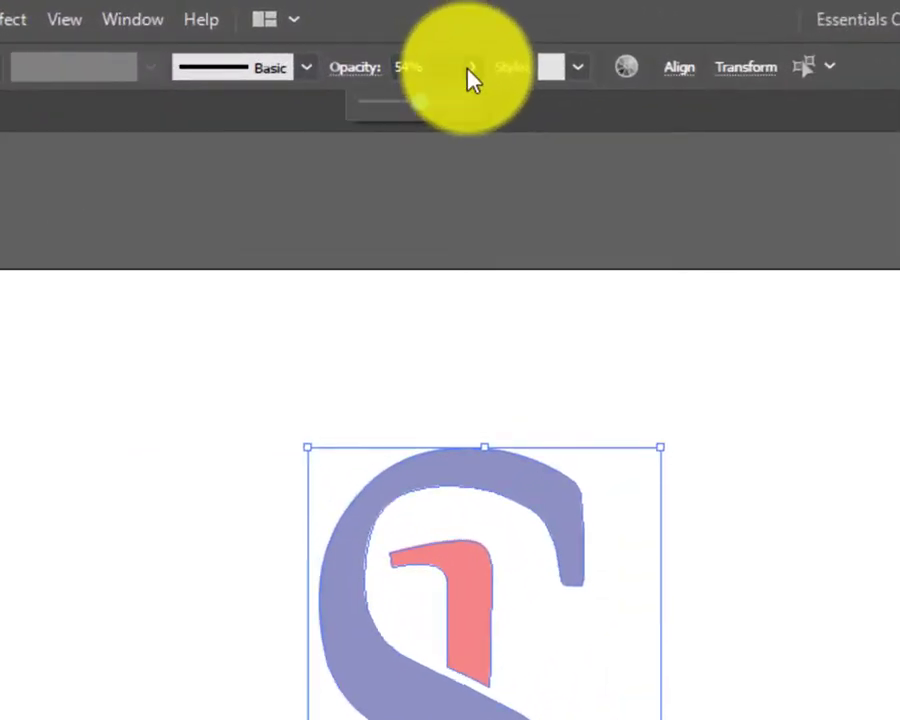
{"action": "left_click_drag", "start_coordinate": [432, 58], "coordinate": [437, 57]}
{"action": "left_click_drag", "start_coordinate": [447, 113], "coordinate": [476, 121]}
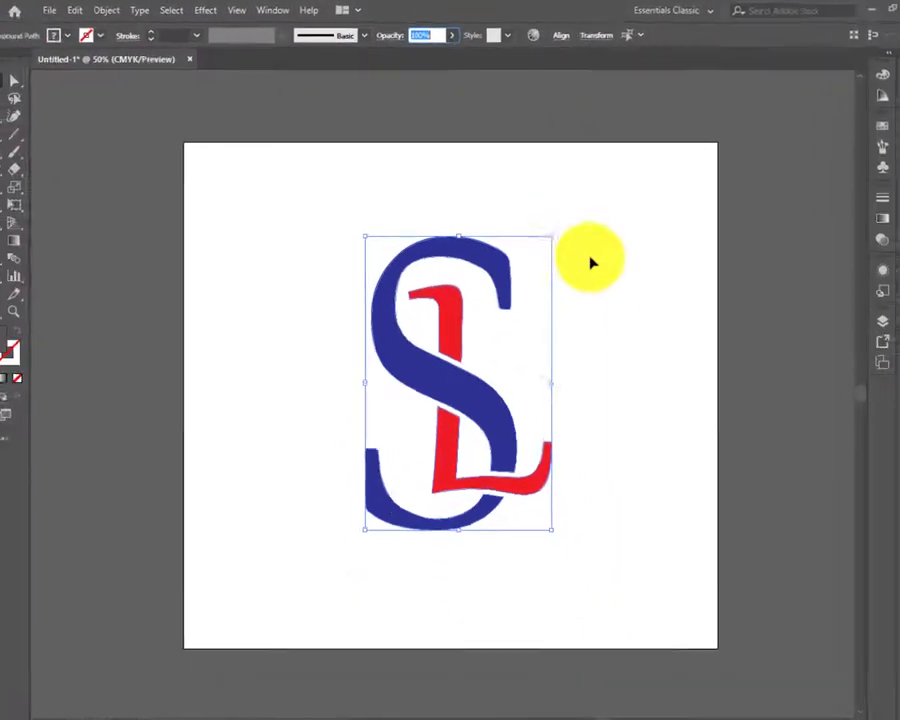
{"action": "left_click", "coordinate": [591, 263]}
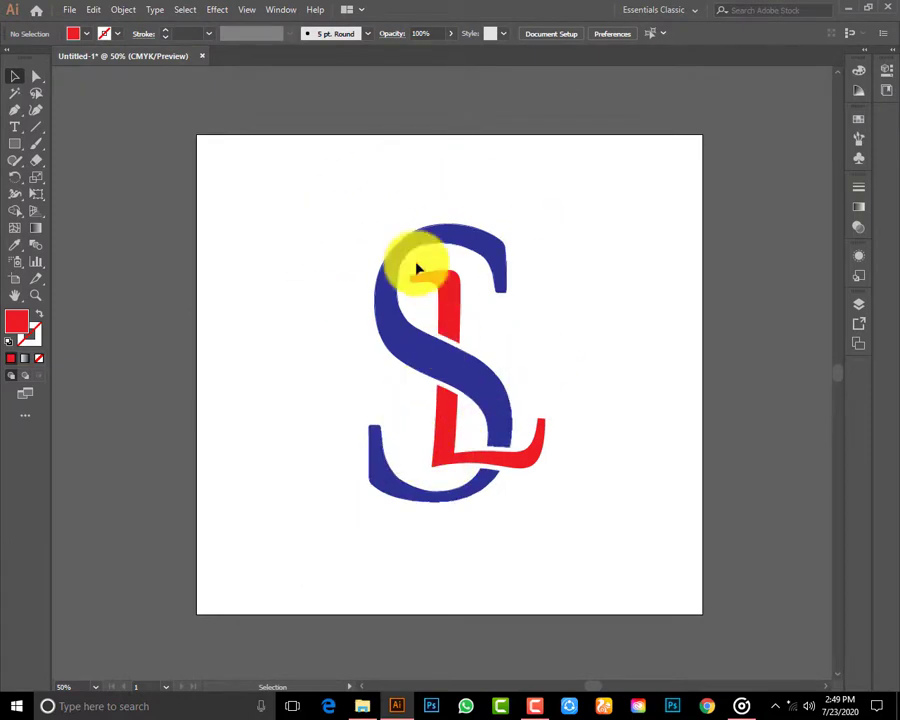
Step: Move the SL logo higher up the artboard
{"action": "mouse_move", "coordinate": [351, 255]}
{"action": "left_mouse_down"}
{"action": "mouse_move", "coordinate": [532, 528]}
{"action": "mouse_move", "coordinate": [584, 542]}
{"action": "left_mouse_up"}
{"action": "left_click", "coordinate": [648, 462]}
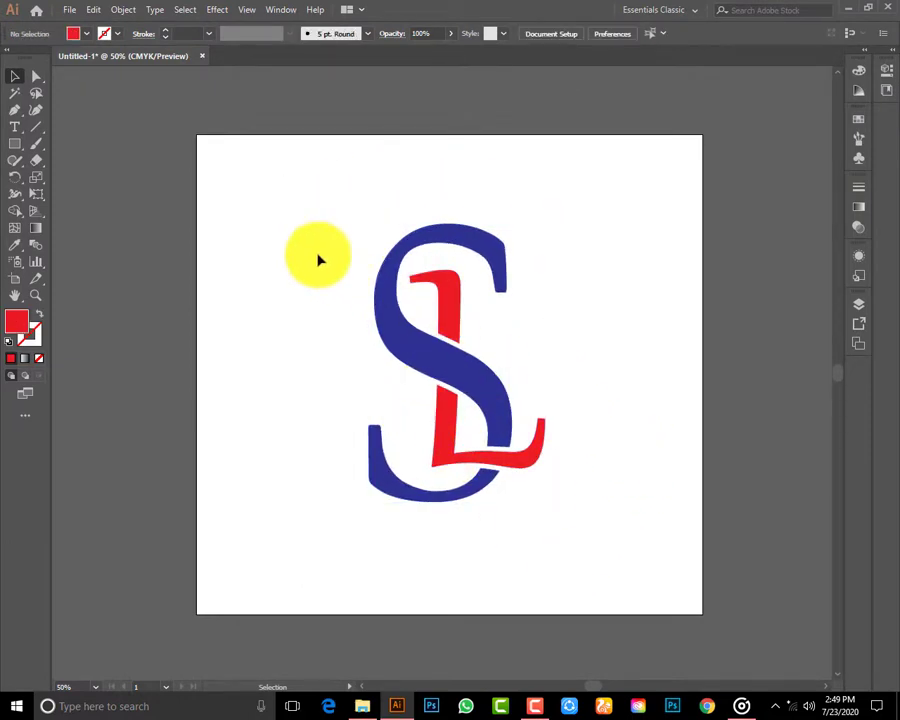
{"action": "left_click_drag", "start_coordinate": [281, 209], "coordinate": [589, 585]}
{"action": "mouse_move", "coordinate": [496, 408]}
{"action": "left_mouse_down"}
{"action": "mouse_move", "coordinate": [491, 341]}
{"action": "mouse_move", "coordinate": [489, 355]}
{"action": "left_mouse_up"}
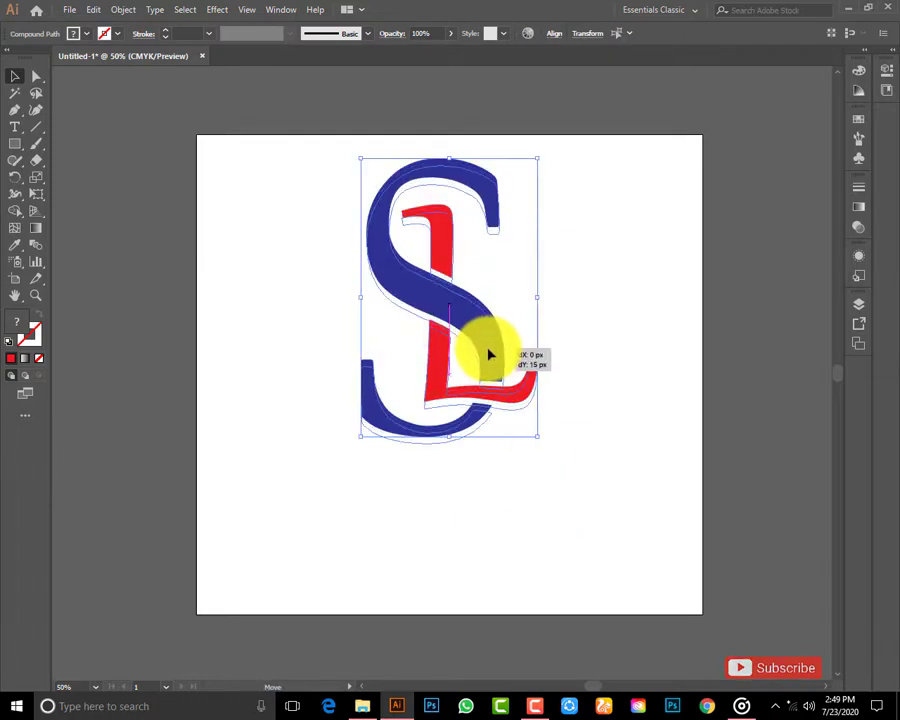
{"action": "left_click", "coordinate": [595, 398]}
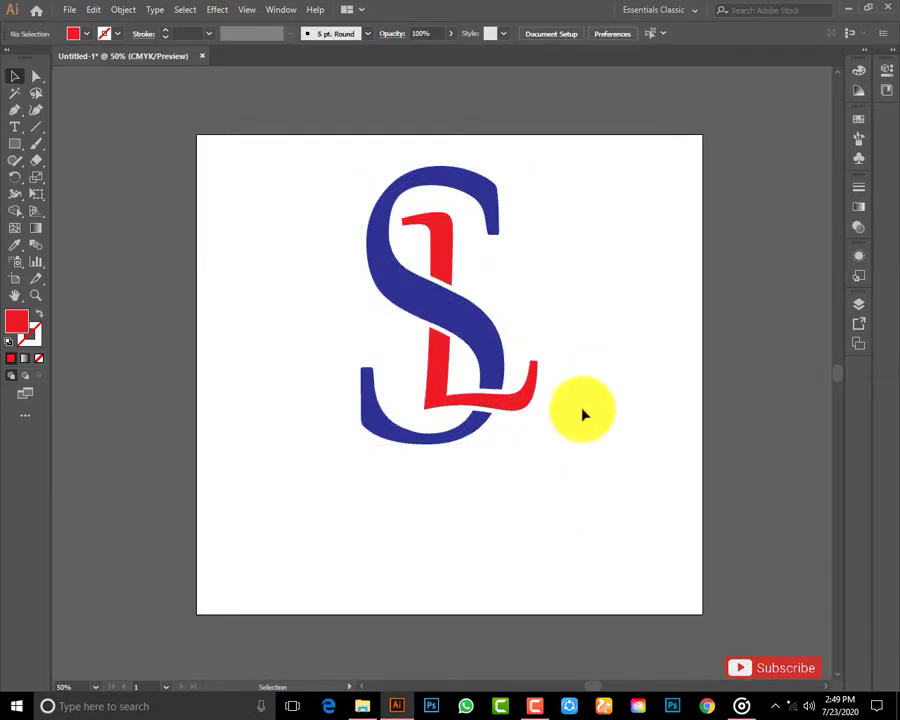
Step: Place a placeholder text line below the logo, enlarge it and centre it
{"action": "left_click", "coordinate": [13, 128]}
{"action": "left_click", "coordinate": [401, 484]}
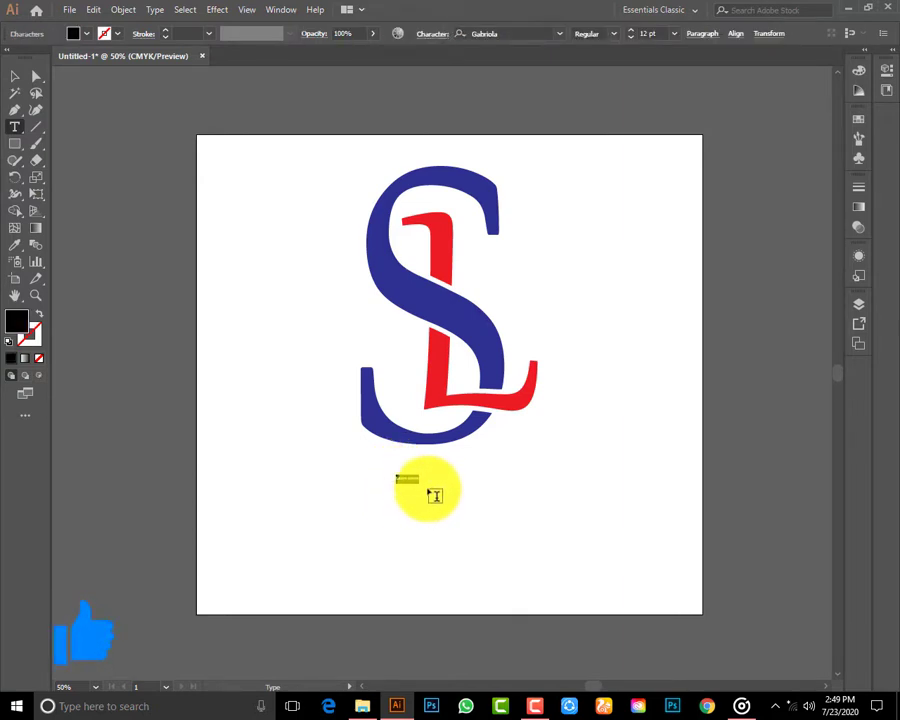
{"action": "left_click", "coordinate": [14, 78]}
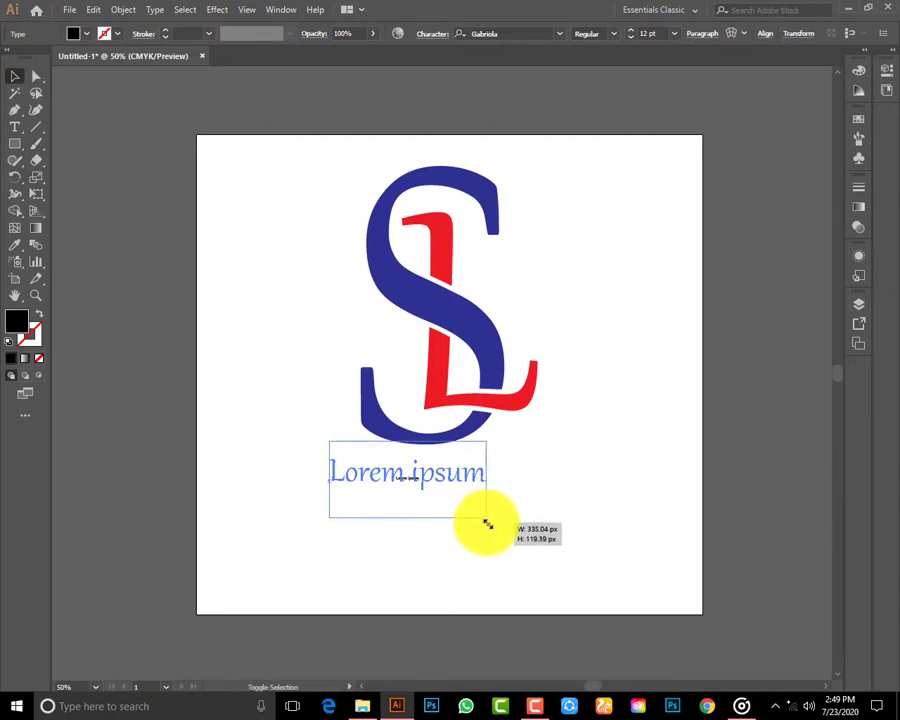
{"action": "mouse_move", "coordinate": [428, 498]}
{"action": "left_mouse_down"}
{"action": "mouse_move", "coordinate": [487, 505]}
{"action": "mouse_move", "coordinate": [477, 478]}
{"action": "left_mouse_up"}
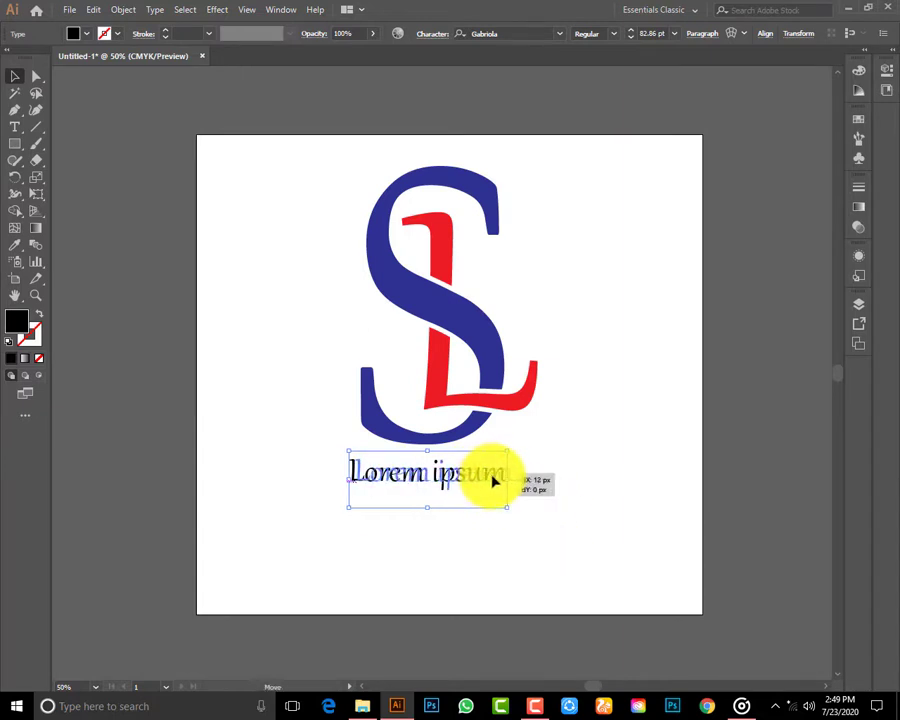
{"action": "left_click_drag", "start_coordinate": [492, 481], "coordinate": [515, 481]}
{"action": "left_click", "coordinate": [573, 507]}
Step: Retype the caption as 'Sorem Lpsum'
{"action": "key", "text": "t"}
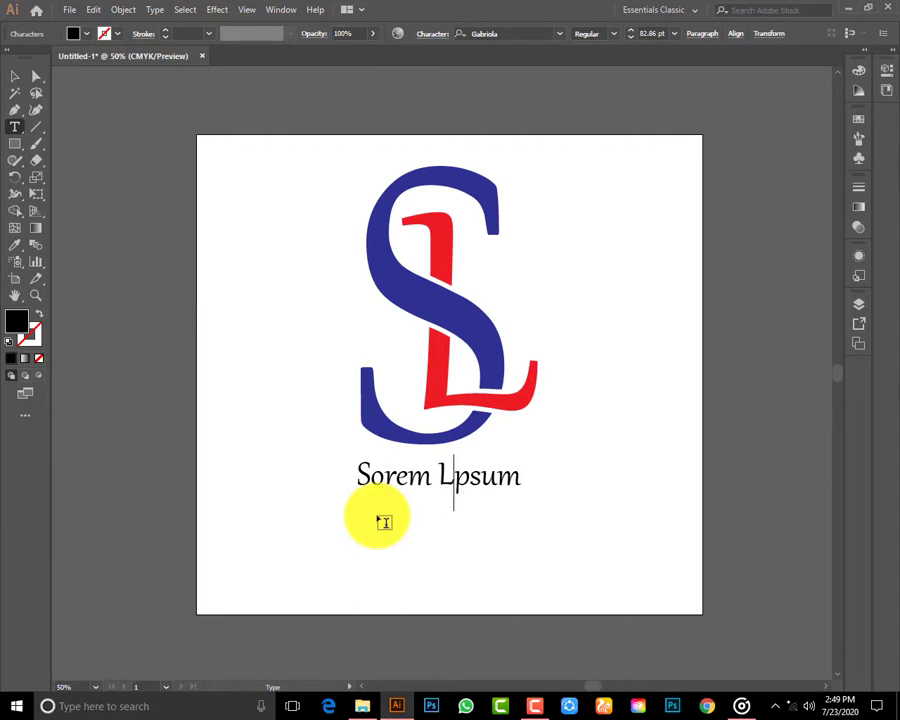
{"action": "left_click", "coordinate": [15, 77]}
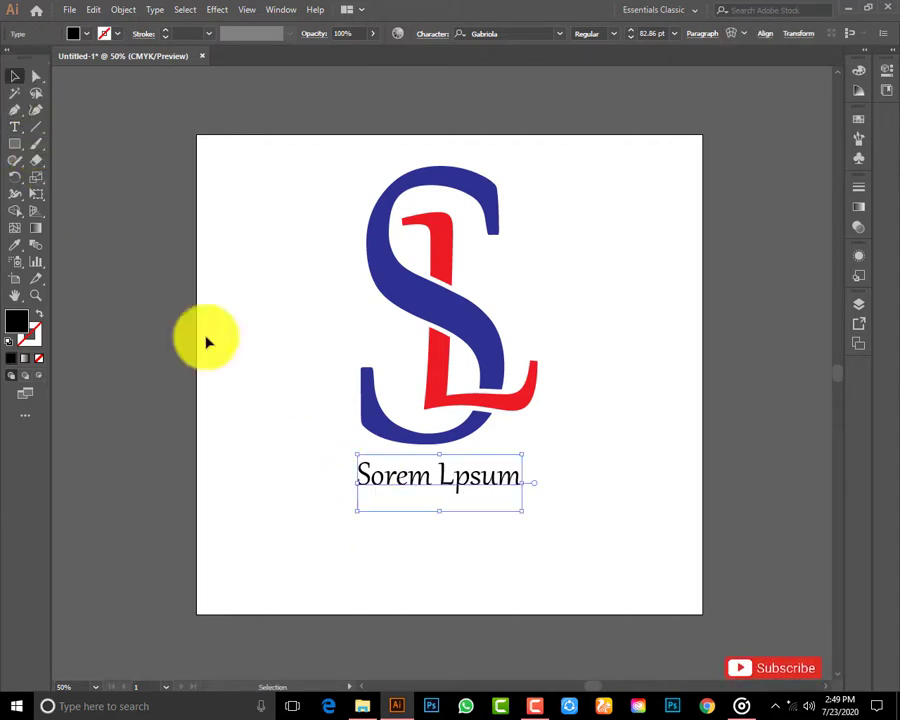
{"action": "left_click", "coordinate": [458, 542]}
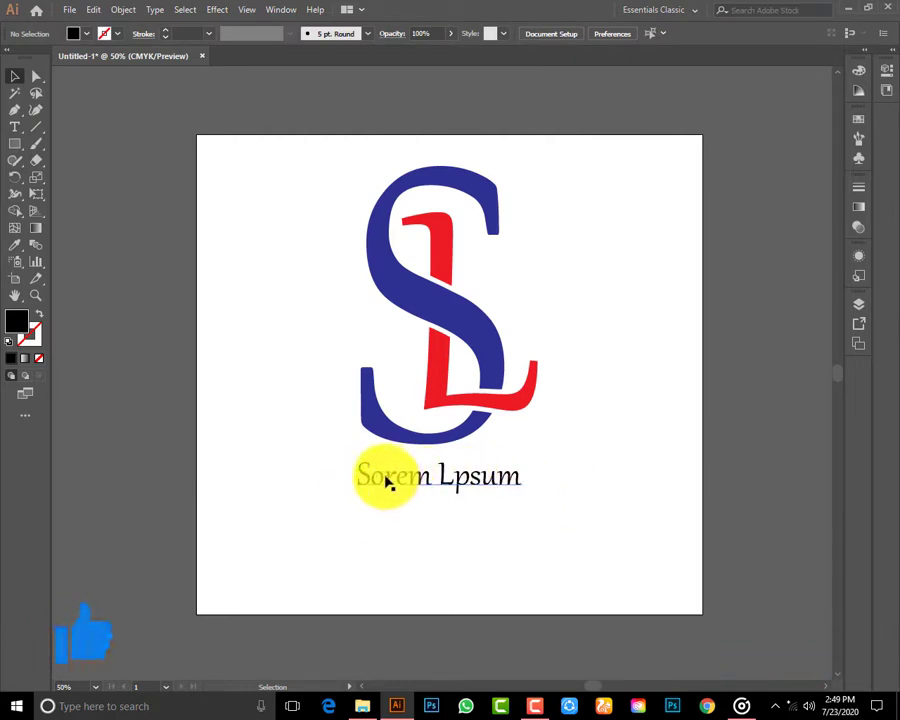
Step: Show the rulers and drag vertical guides to the SL logo's left and right edges
{"action": "right_click", "coordinate": [288, 213]}
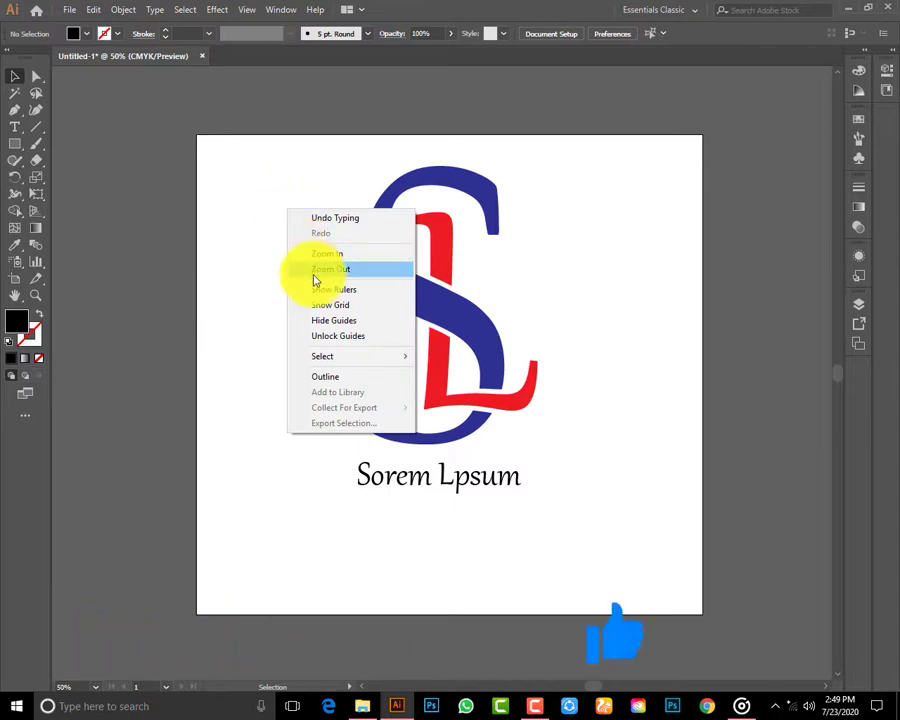
{"action": "left_click", "coordinate": [345, 293]}
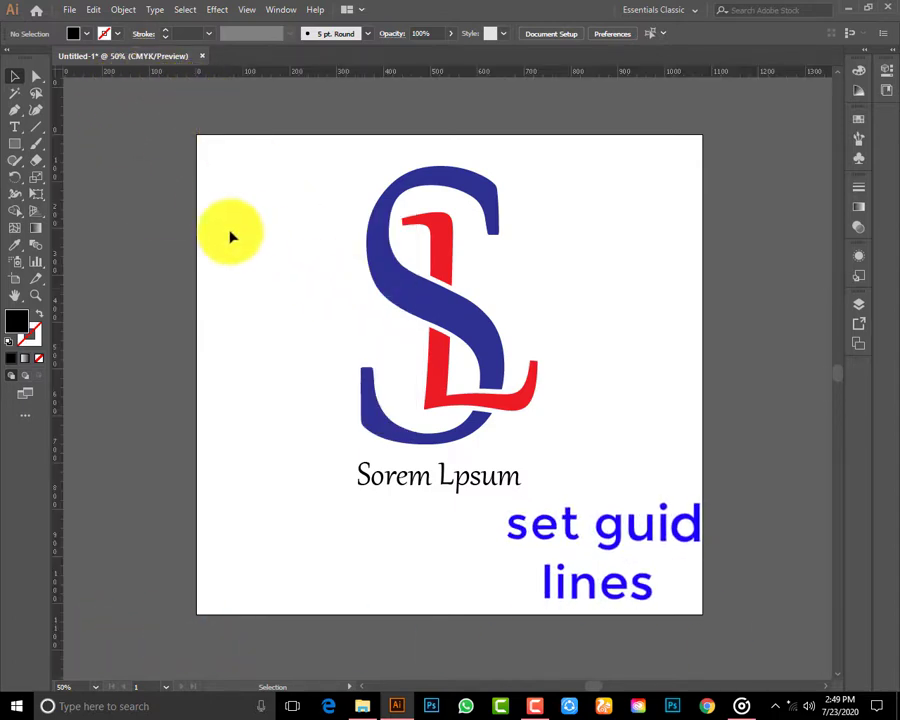
{"action": "mouse_move", "coordinate": [82, 187]}
{"action": "left_mouse_down"}
{"action": "mouse_move", "coordinate": [285, 221]}
{"action": "mouse_move", "coordinate": [355, 244]}
{"action": "left_mouse_up"}
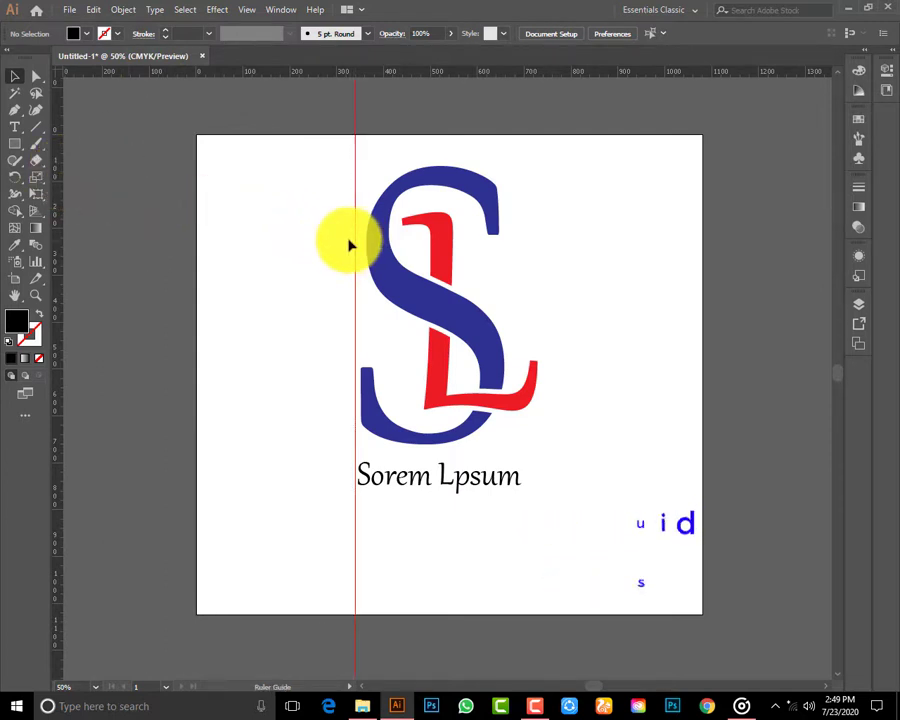
{"action": "left_click_drag", "start_coordinate": [56, 240], "coordinate": [539, 290]}
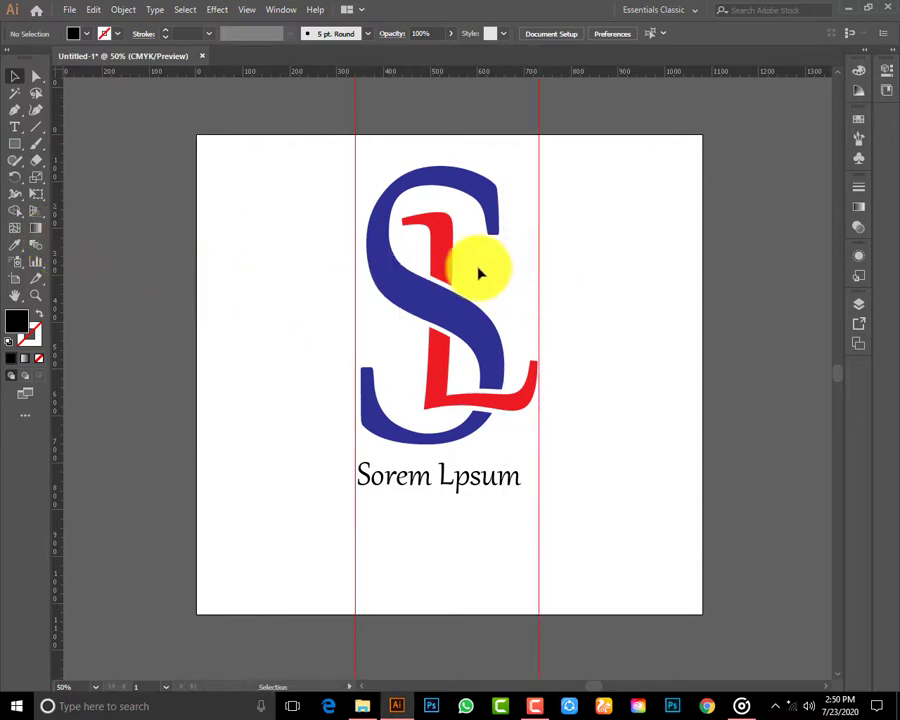
{"action": "left_click", "coordinate": [250, 10]}
Step: Switch to Outline view, unlock the guides and align the right guide with the L's tail
{"action": "left_click", "coordinate": [270, 26]}
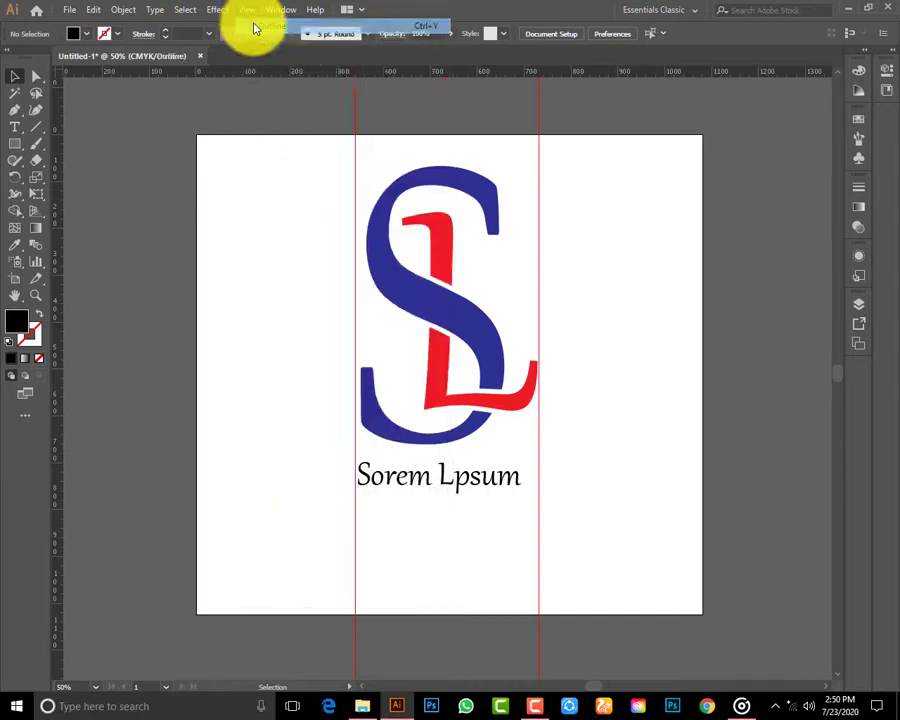
{"action": "scroll", "coordinate": [466, 374], "scroll_direction": "up", "scroll_amount": 1}
{"action": "scroll", "coordinate": [466, 374], "scroll_direction": "up", "scroll_amount": 3}
{"action": "scroll", "coordinate": [258, 397], "scroll_direction": "up", "scroll_amount": 2}
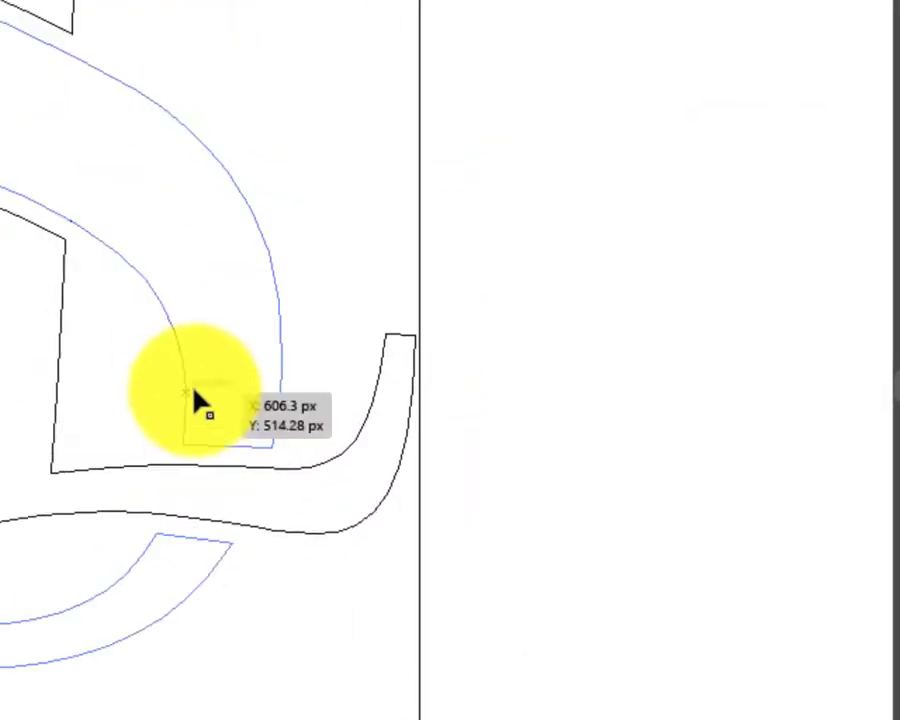
{"action": "scroll", "coordinate": [197, 402], "scroll_direction": "up", "scroll_amount": 1}
{"action": "right_click", "coordinate": [600, 243]}
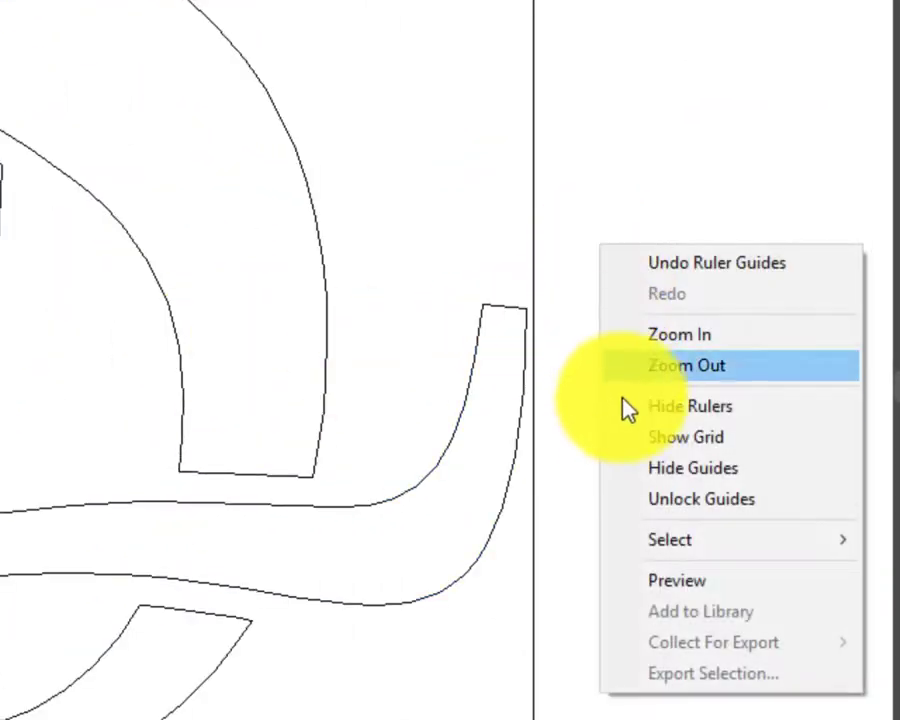
{"action": "left_click", "coordinate": [646, 494]}
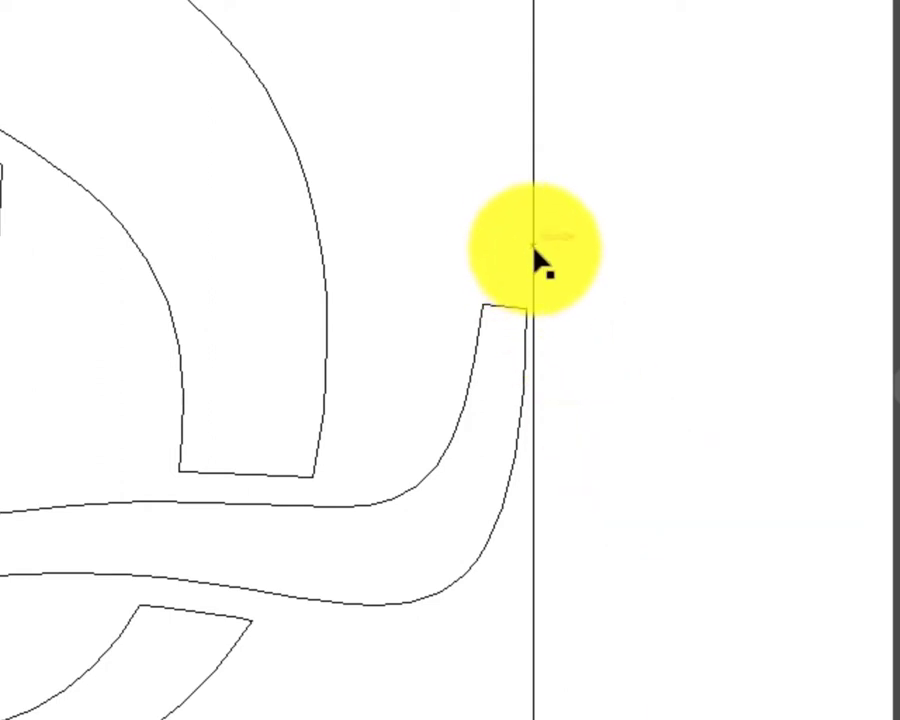
{"action": "left_click_drag", "start_coordinate": [538, 257], "coordinate": [529, 261]}
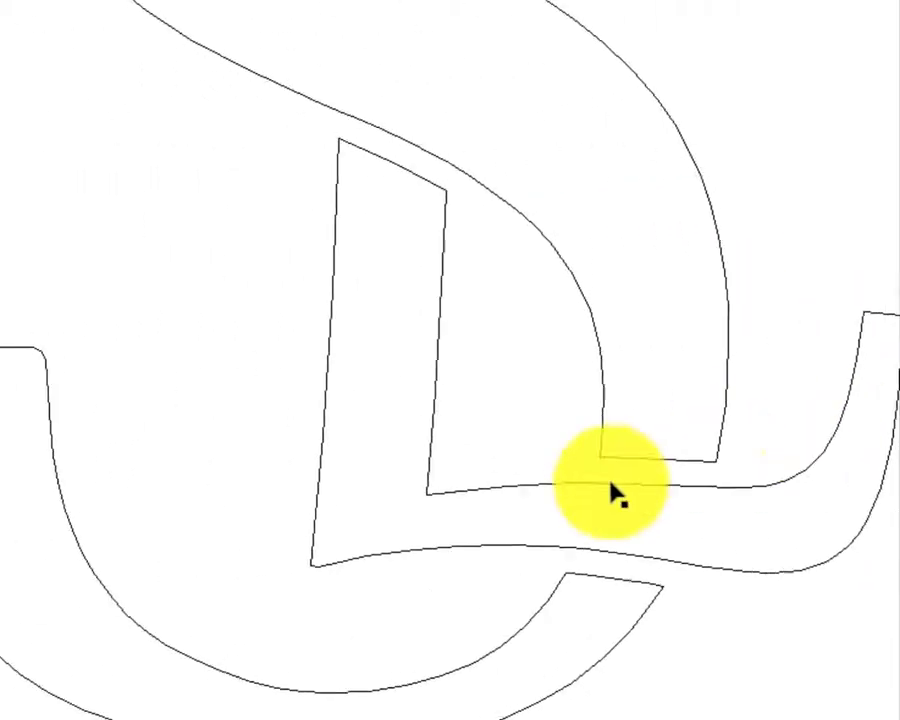
{"action": "left_click_drag", "start_coordinate": [545, 455], "coordinate": [340, 254]}
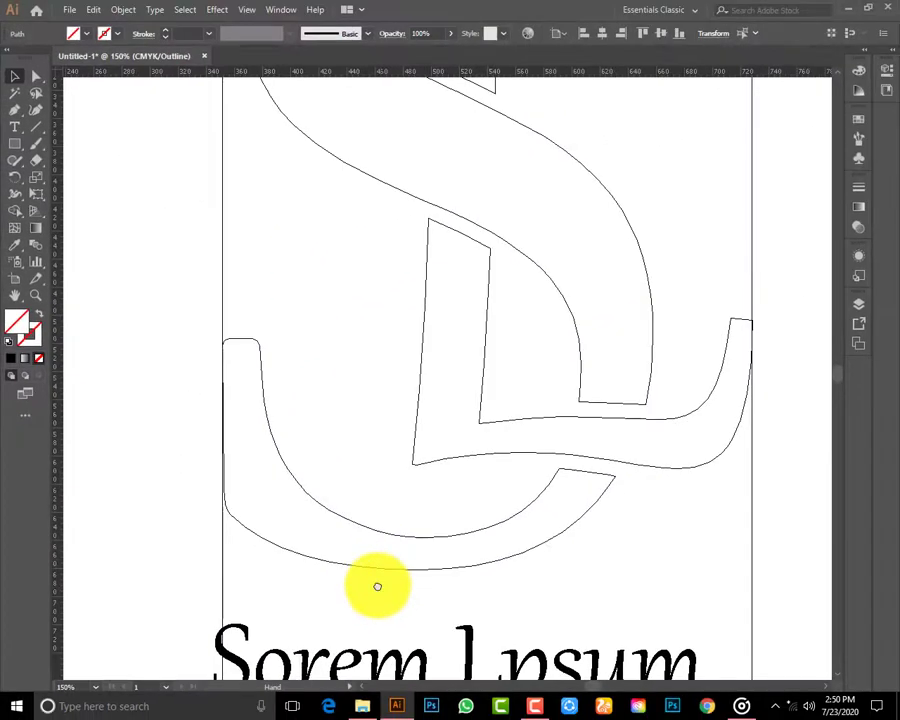
Step: Move and enlarge the 'Sorem Lpsum' caption to span between the two guides
{"action": "left_click_drag", "start_coordinate": [376, 582], "coordinate": [346, 364]}
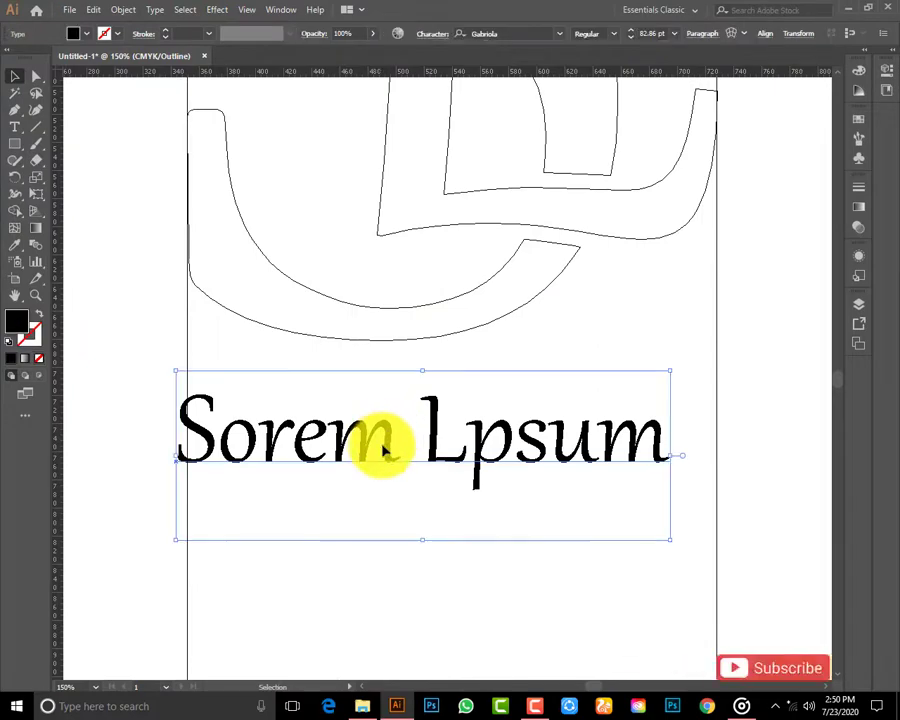
{"action": "left_click_drag", "start_coordinate": [382, 448], "coordinate": [414, 443]}
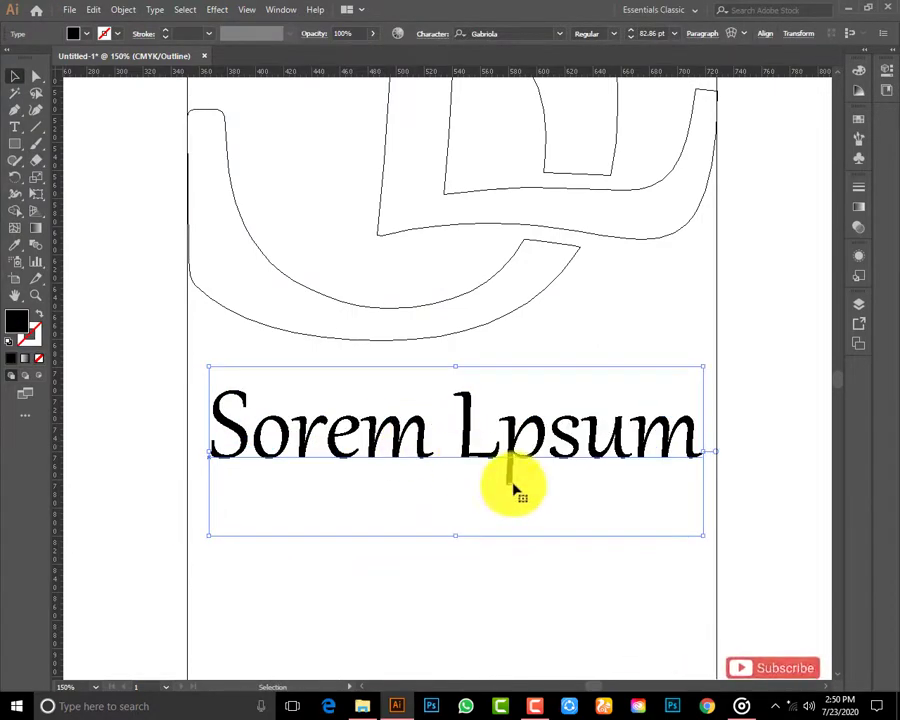
{"action": "key", "text": "space"}
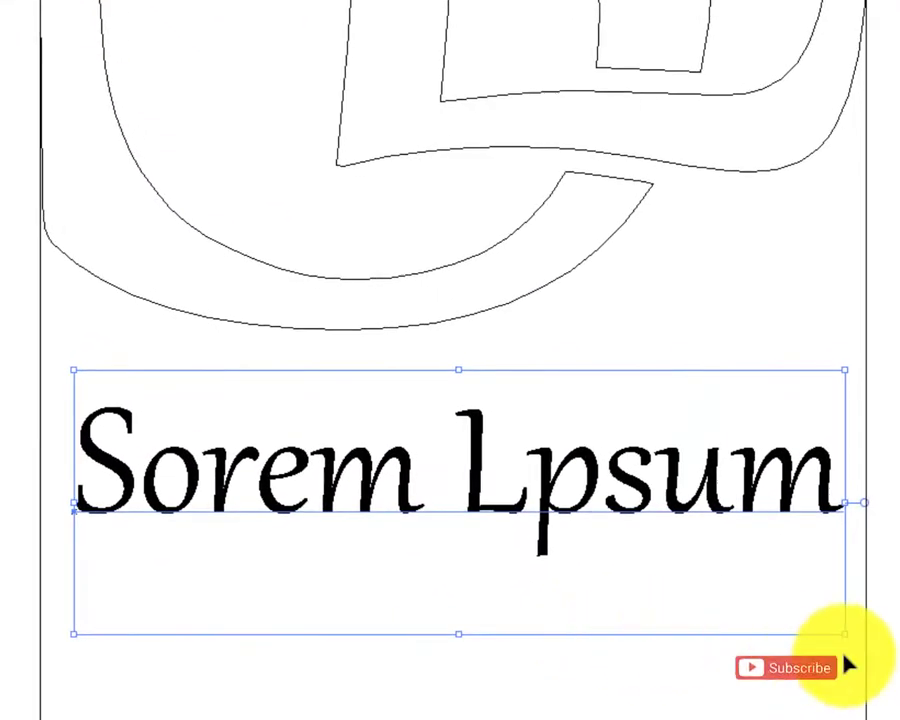
{"action": "left_click_drag", "start_coordinate": [842, 632], "coordinate": [868, 665]}
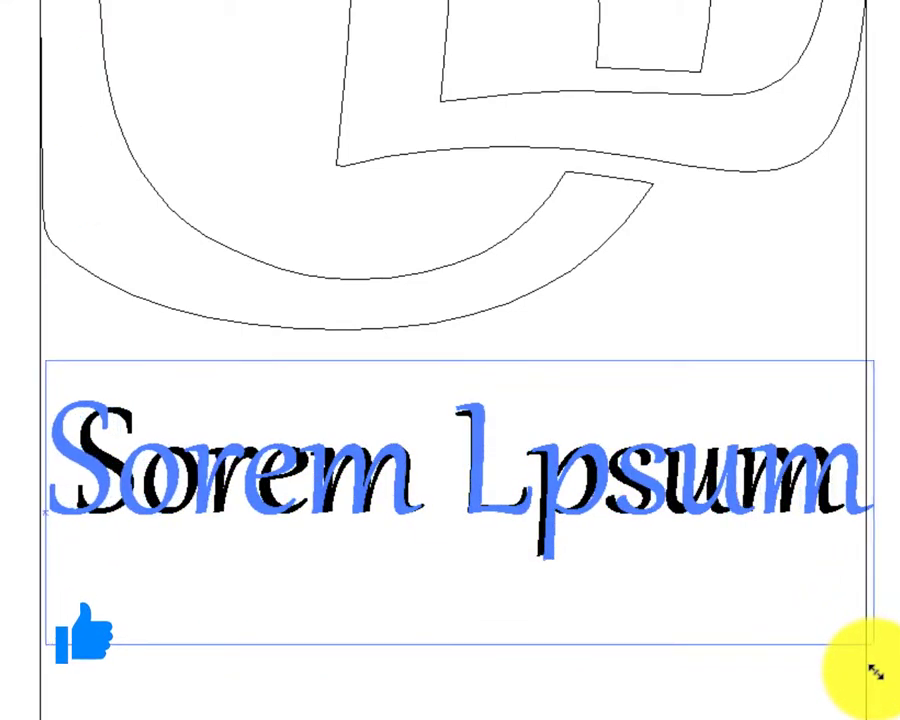
{"action": "left_click_drag", "start_coordinate": [872, 668], "coordinate": [872, 668]}
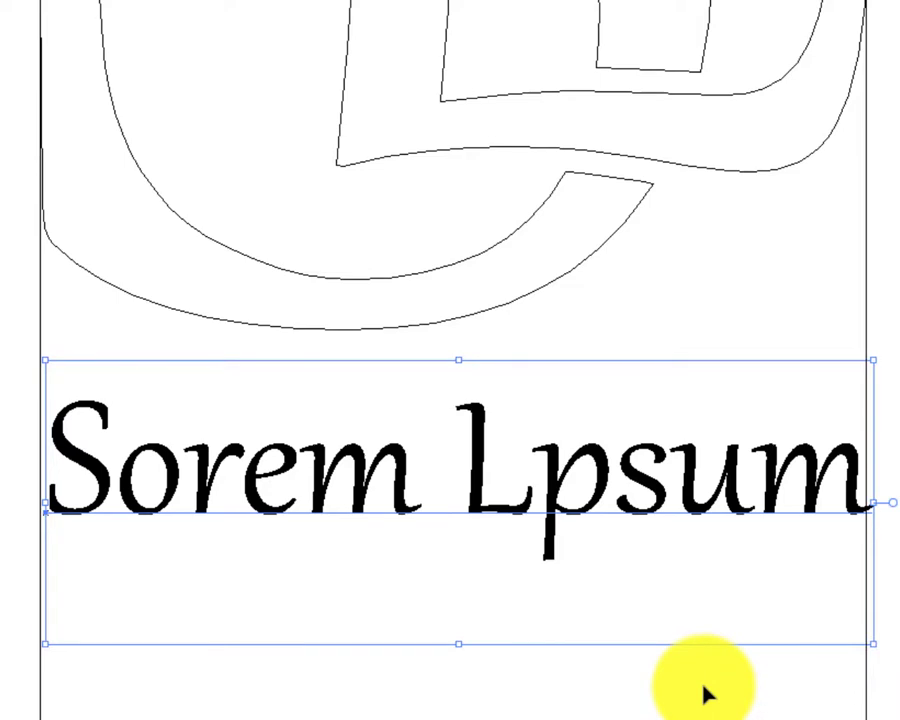
{"action": "key", "text": "Left"}
{"action": "key", "text": "Left"}
{"action": "key", "text": "Right"}
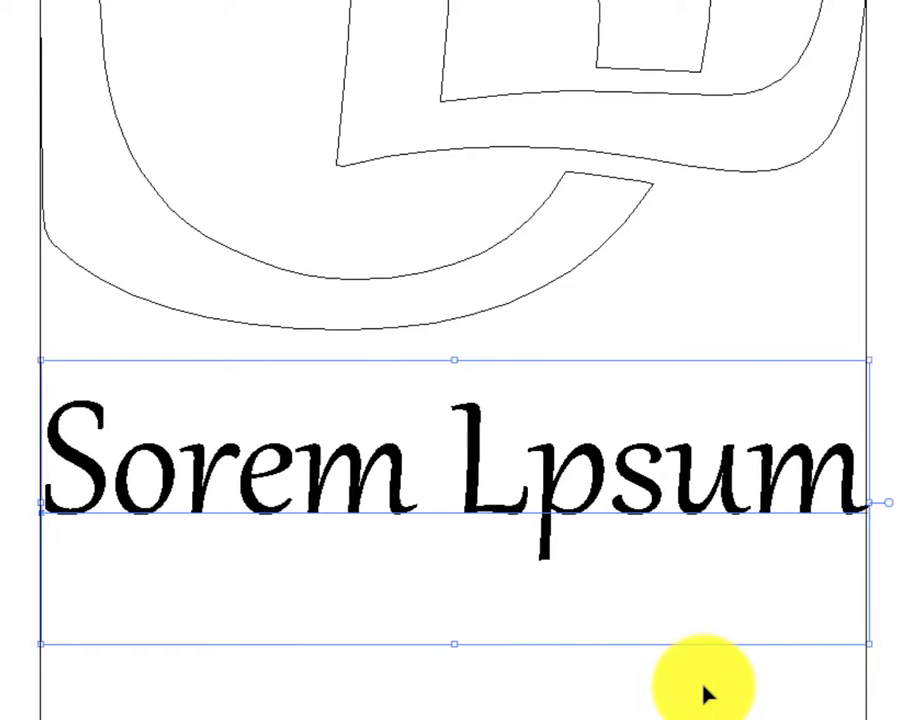
{"action": "key", "text": "Left"}
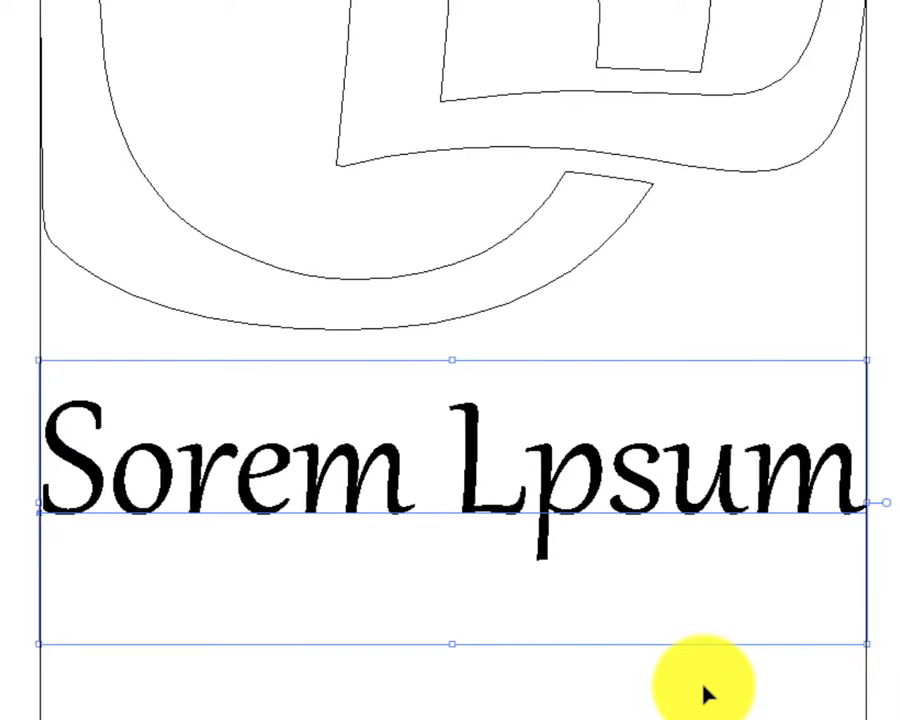
{"action": "left_click", "coordinate": [522, 346]}
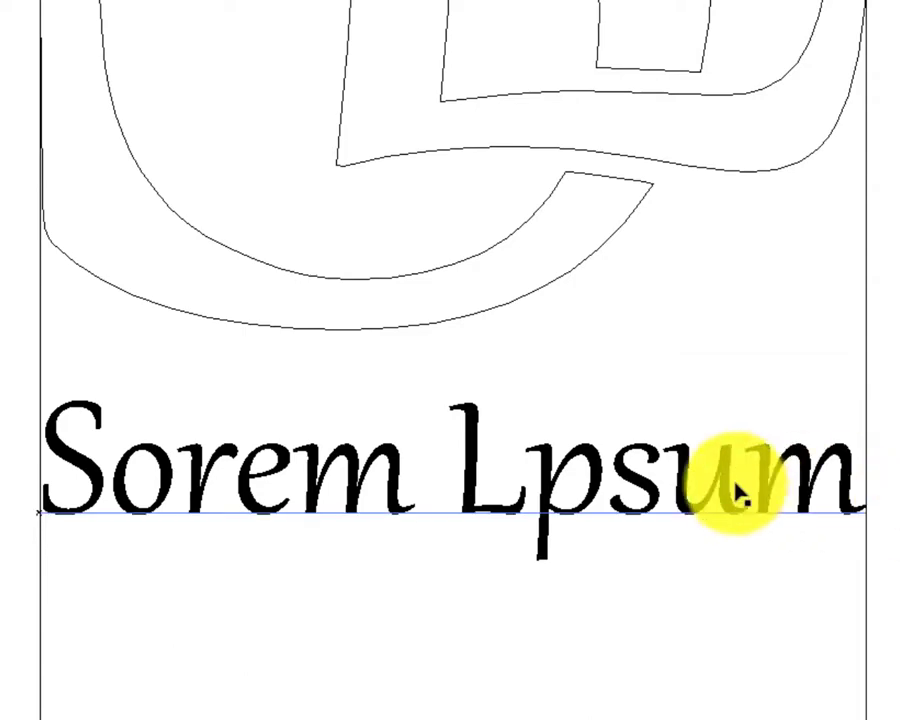
Step: Zoom out and pan so the whole artboard is centred in view
{"action": "scroll", "coordinate": [738, 490], "scroll_direction": "down", "scroll_amount": 4}
{"action": "left_click_drag", "start_coordinate": [844, 380], "coordinate": [616, 472]}
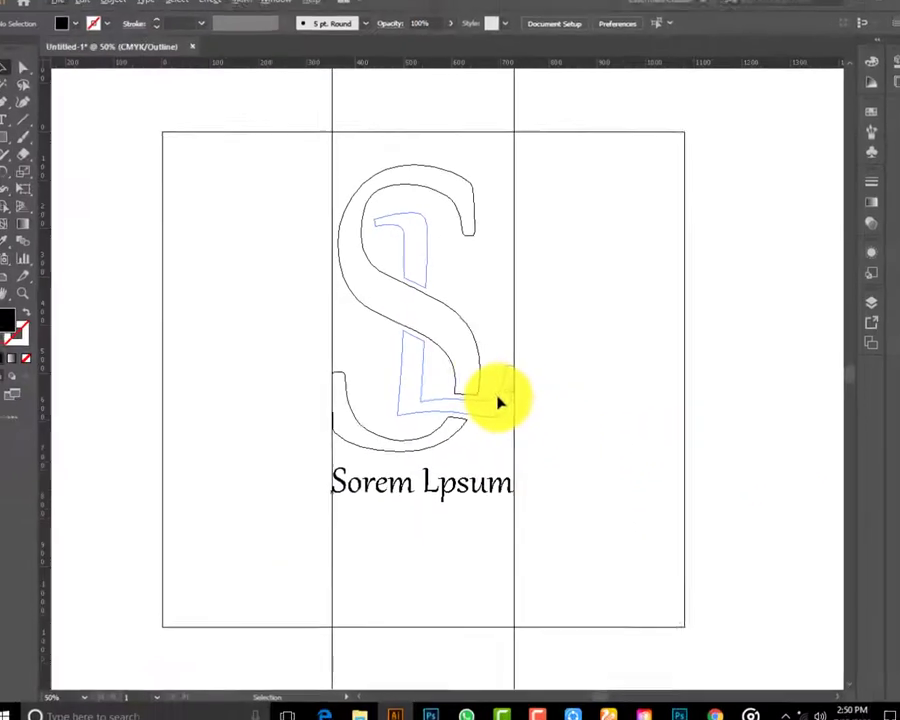
{"action": "scroll", "coordinate": [490, 387], "scroll_direction": "down", "scroll_amount": 2}
{"action": "scroll", "coordinate": [484, 372], "scroll_direction": "down", "scroll_amount": 2}
{"action": "left_click_drag", "start_coordinate": [520, 348], "coordinate": [474, 398]}
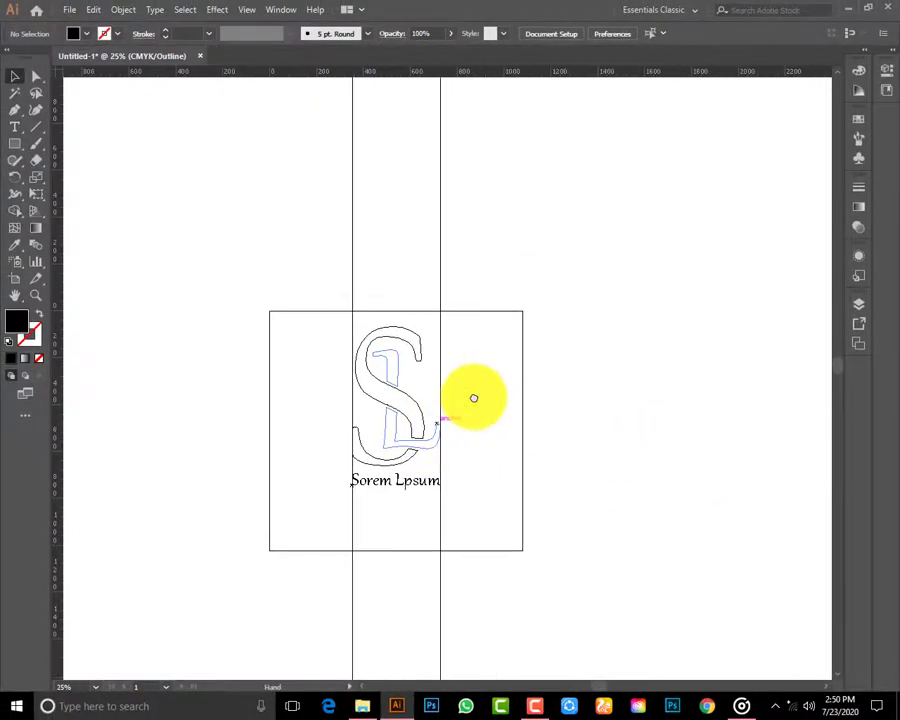
Step: Switch back to full-colour Preview and hide the guides
{"action": "left_click", "coordinate": [252, 12]}
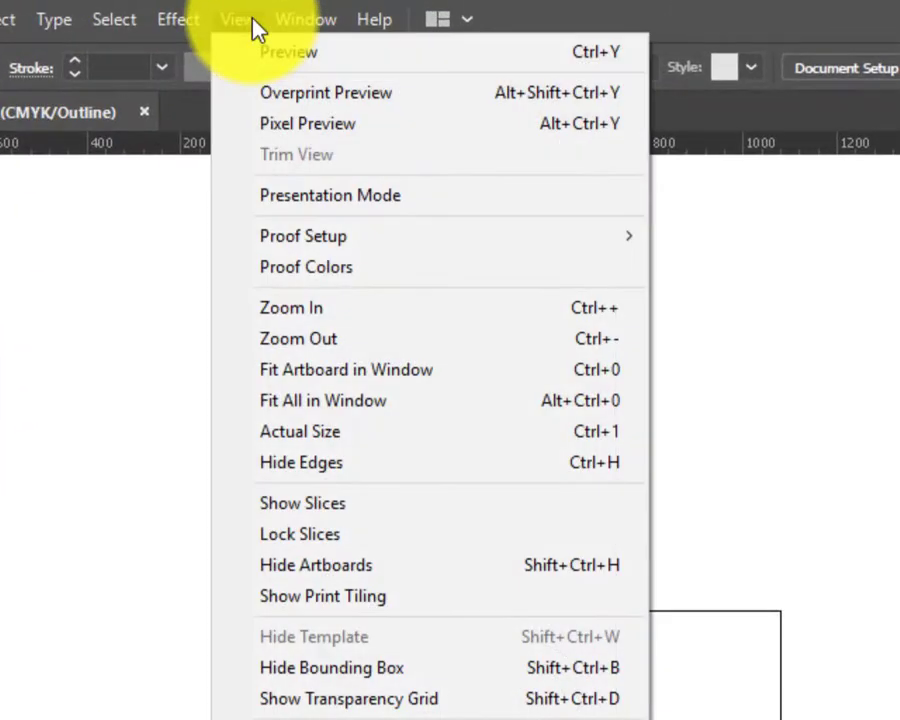
{"action": "left_click", "coordinate": [264, 50]}
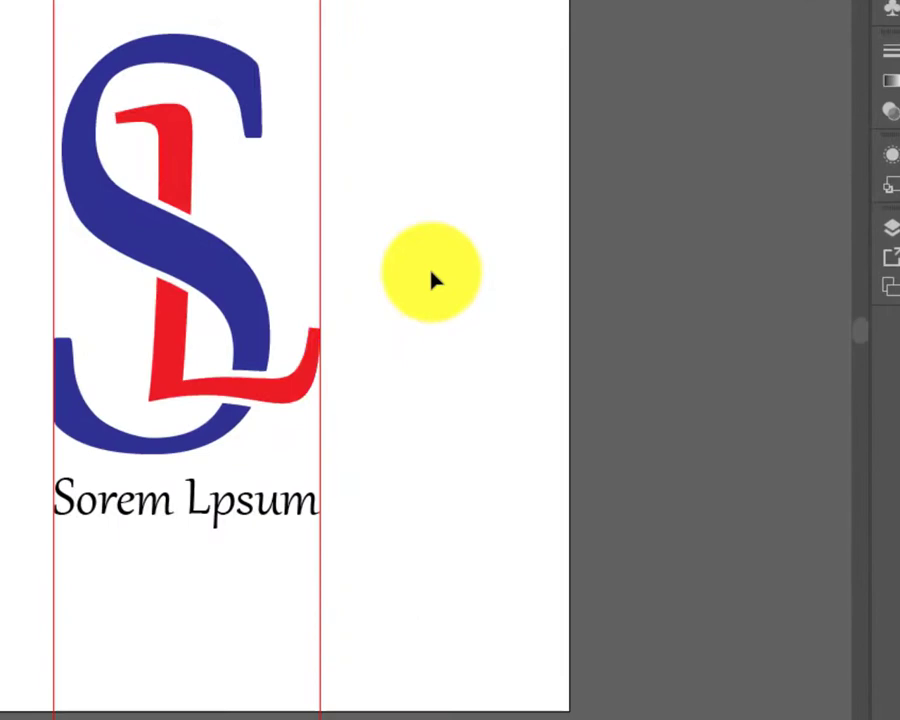
{"action": "right_click", "coordinate": [476, 410]}
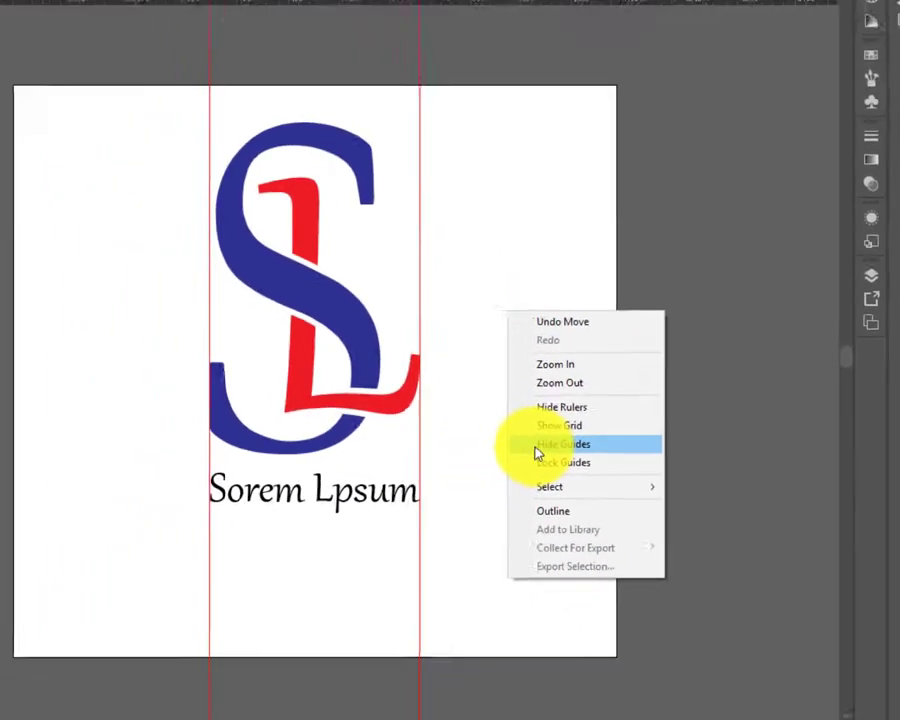
{"action": "left_click", "coordinate": [538, 454]}
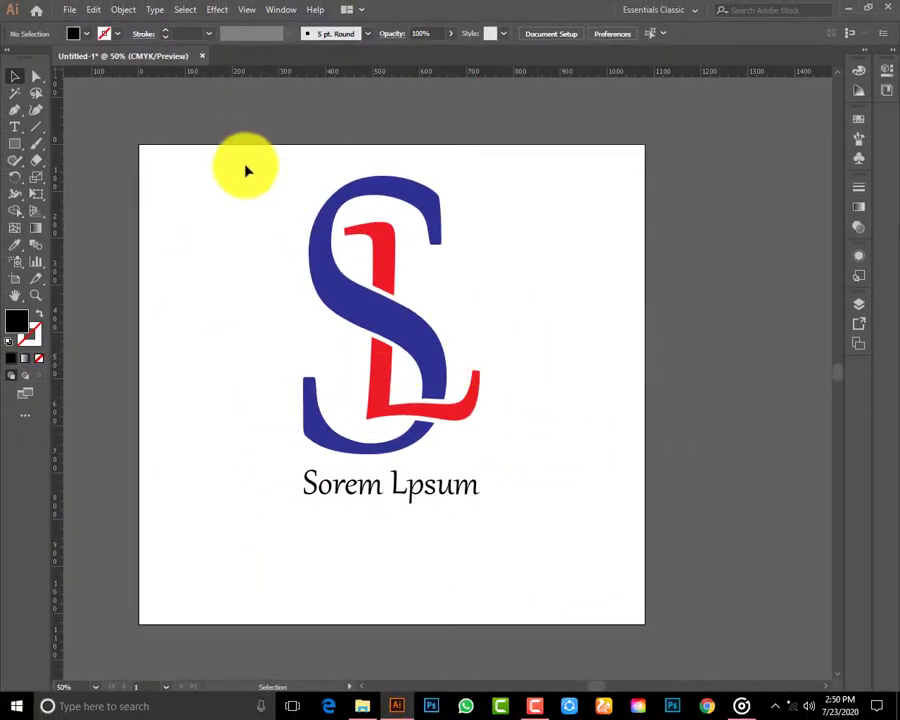
Step: Move the logo and caption slightly lower on the artboard
{"action": "left_click_drag", "start_coordinate": [245, 169], "coordinate": [595, 599]}
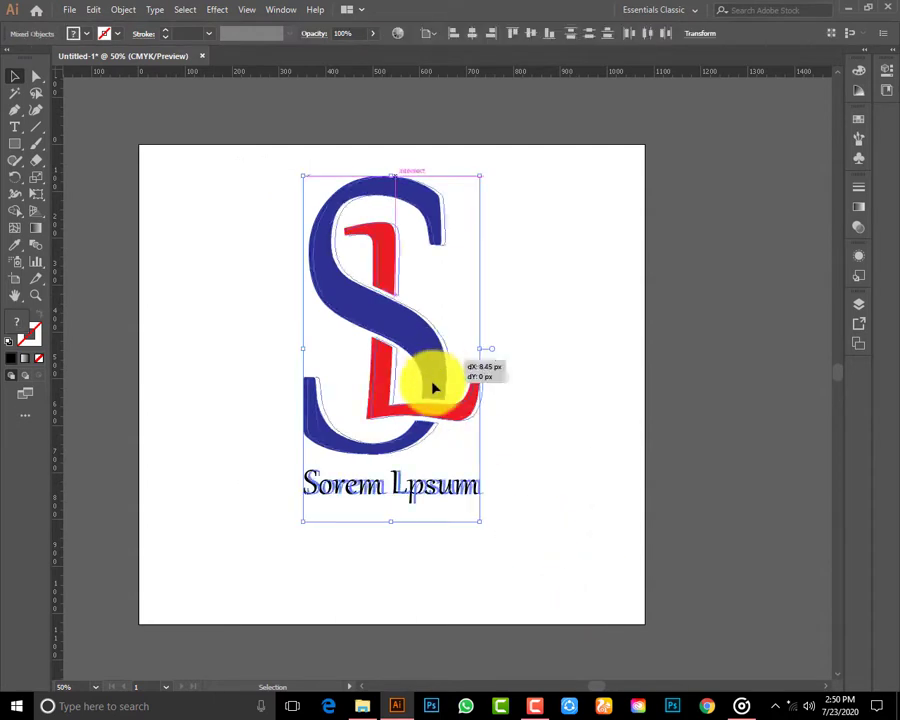
{"action": "left_click_drag", "start_coordinate": [432, 376], "coordinate": [434, 392]}
{"action": "left_click", "coordinate": [505, 572]}
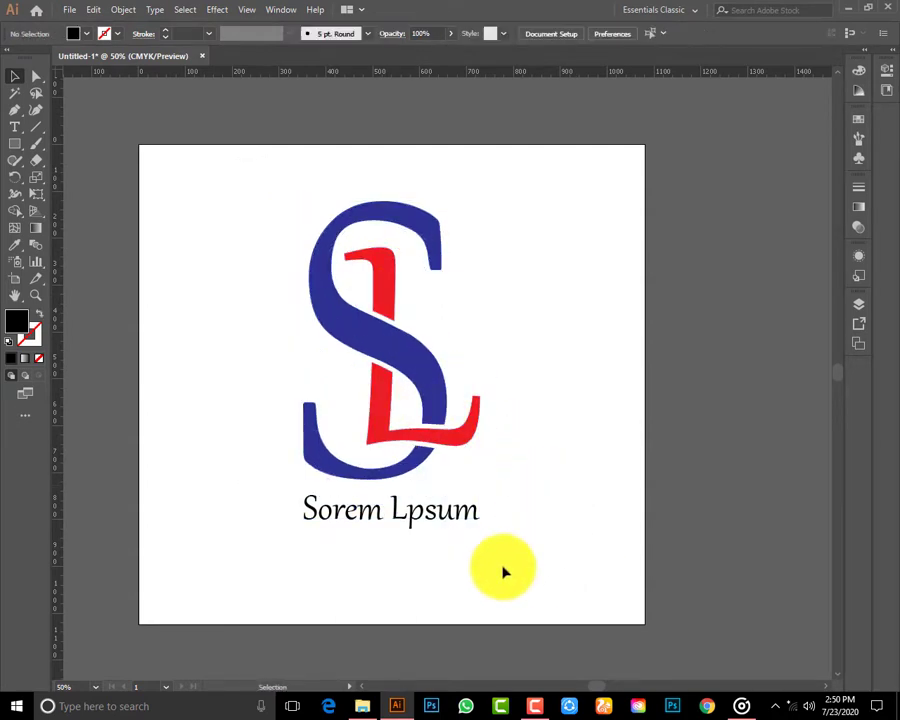
Step: Convert the 'Sorem Lpsum' caption to outlines and ungroup its letters
{"action": "left_click", "coordinate": [342, 522]}
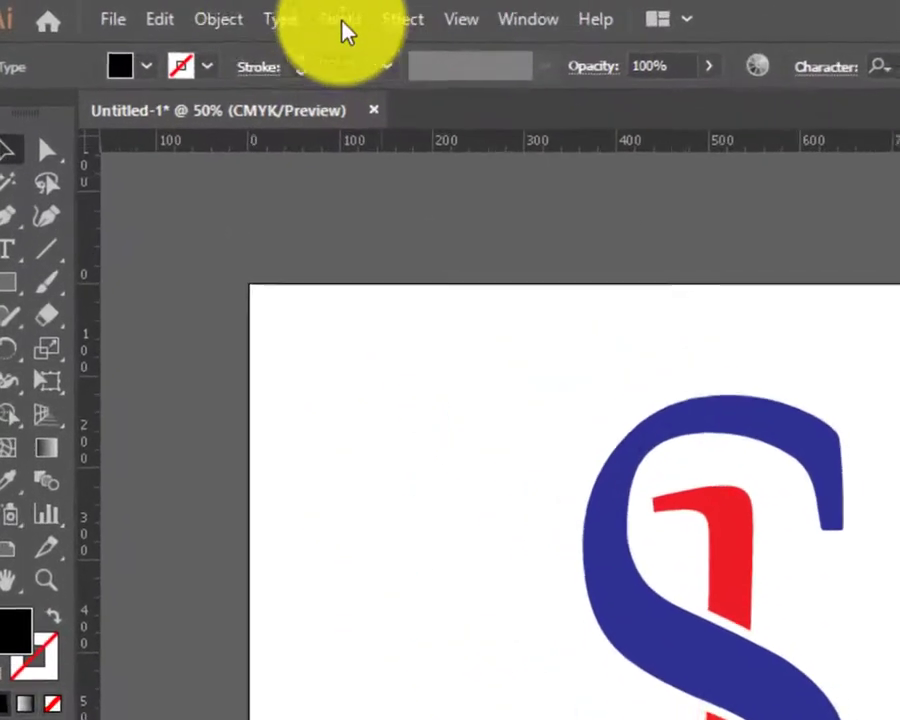
{"action": "left_click", "coordinate": [155, 9]}
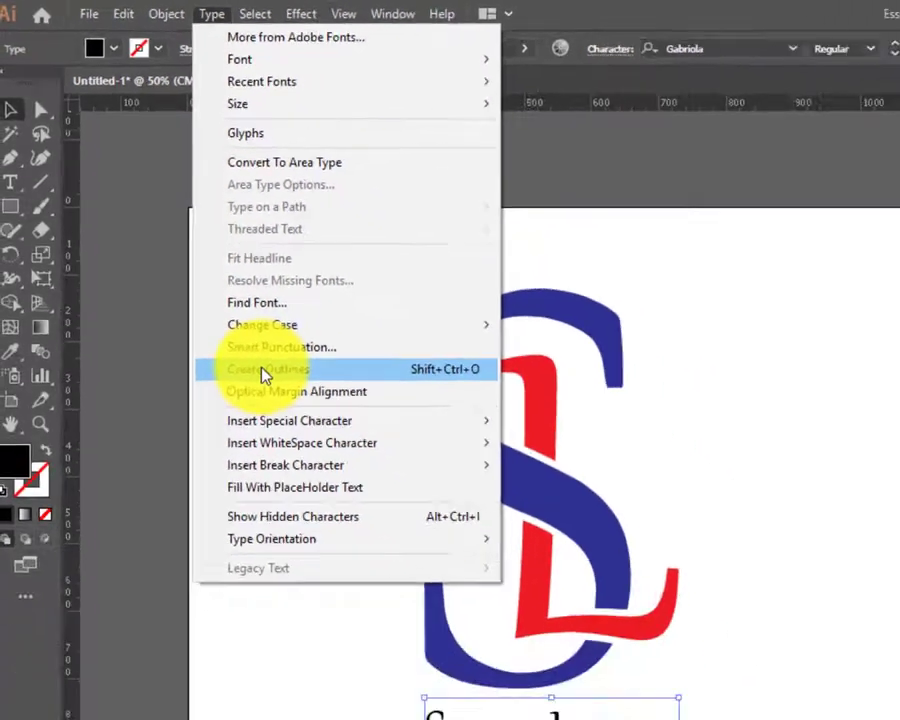
{"action": "left_click", "coordinate": [265, 370]}
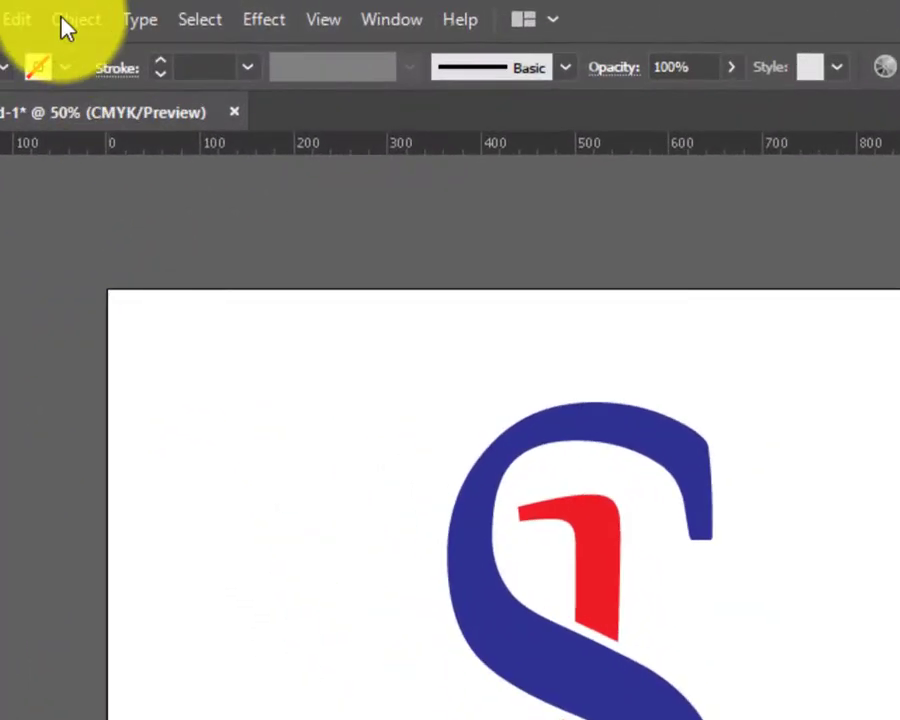
{"action": "left_click", "coordinate": [72, 17]}
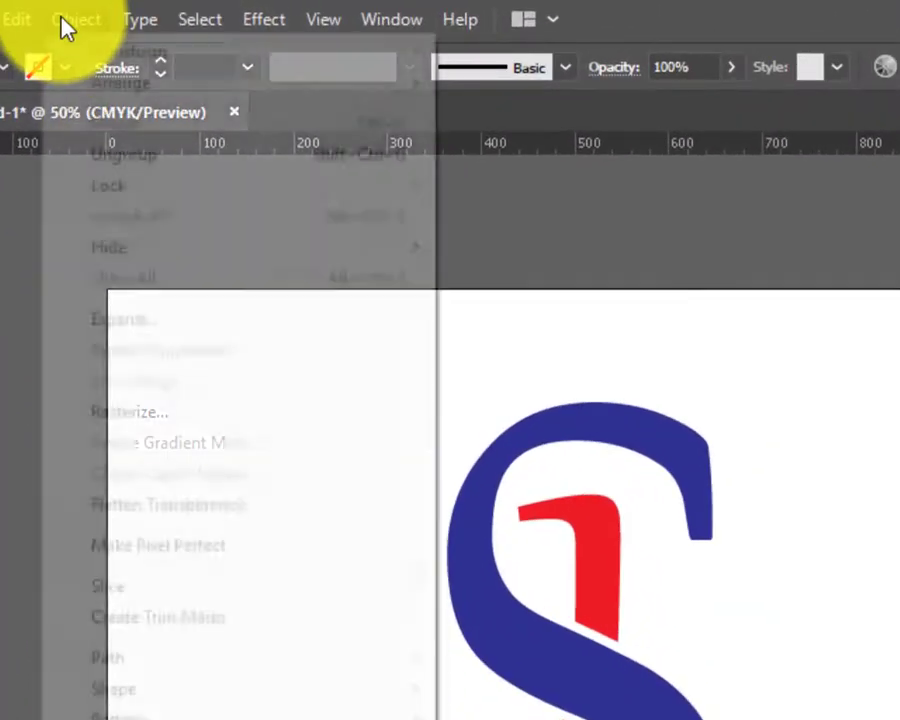
{"action": "left_click", "coordinate": [108, 155]}
{"action": "left_click", "coordinate": [281, 530]}
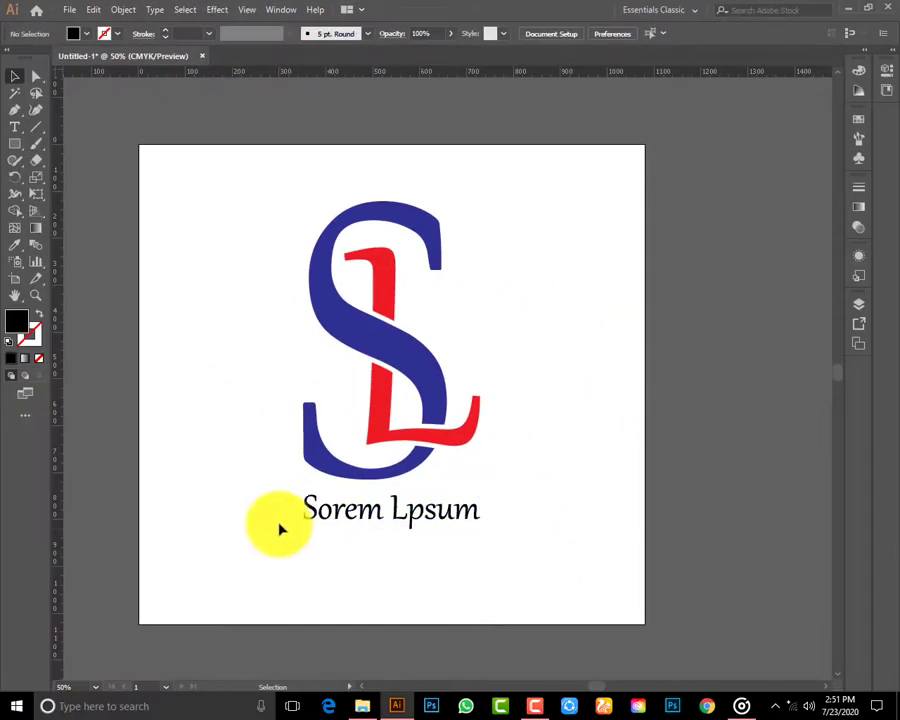
Step: Group the letters of 'Sorem' and 'Lpsum' into two separate groups
{"action": "mouse_move", "coordinate": [285, 488]}
{"action": "left_mouse_down"}
{"action": "mouse_move", "coordinate": [337, 539]}
{"action": "mouse_move", "coordinate": [388, 556]}
{"action": "left_mouse_up"}
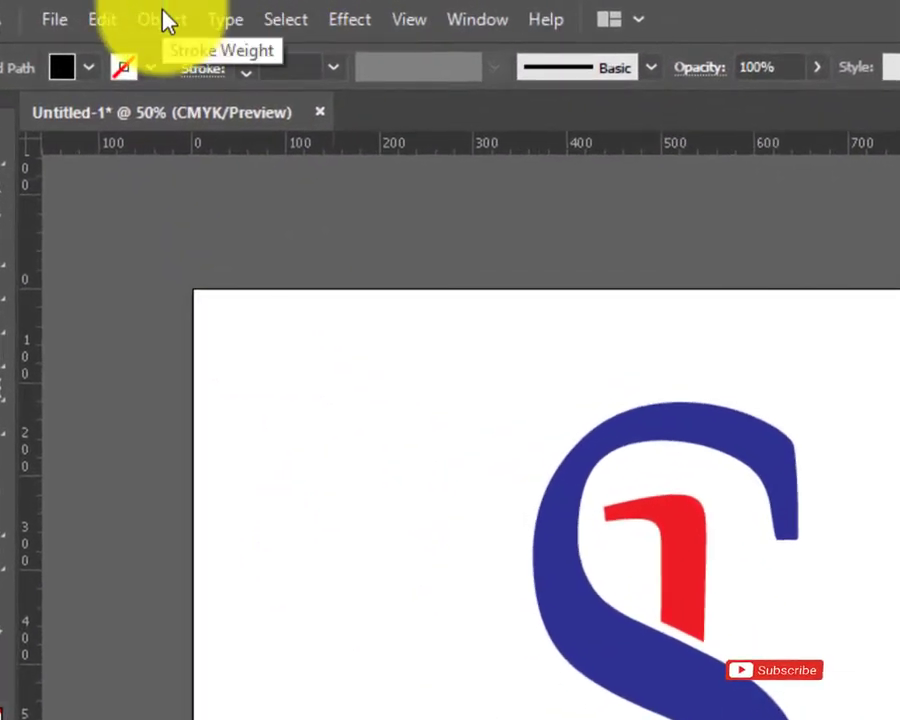
{"action": "left_click", "coordinate": [165, 20]}
{"action": "left_click", "coordinate": [193, 122]}
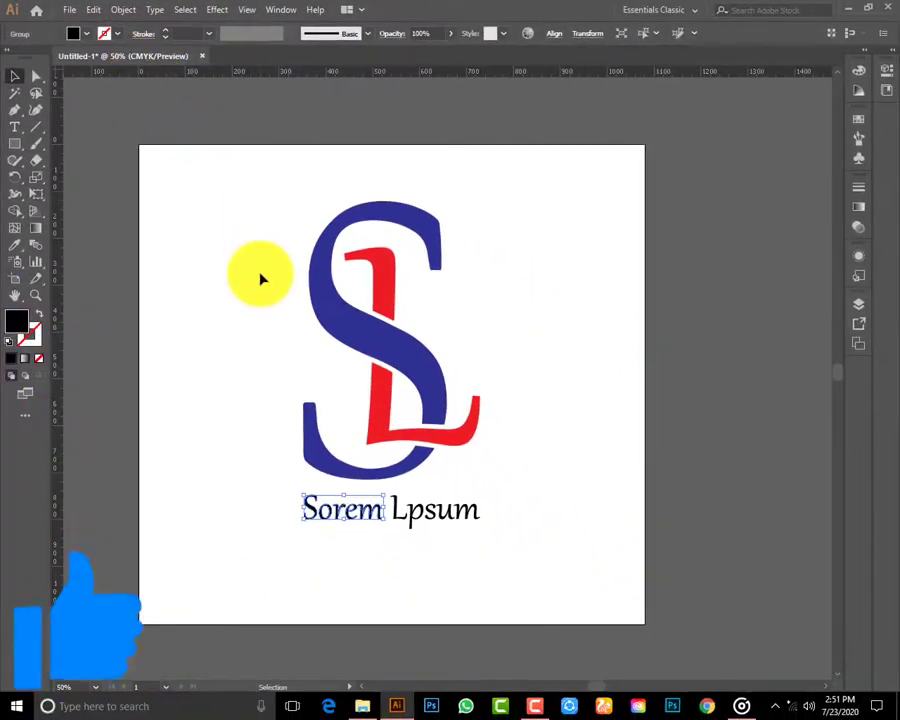
{"action": "left_click", "coordinate": [470, 602]}
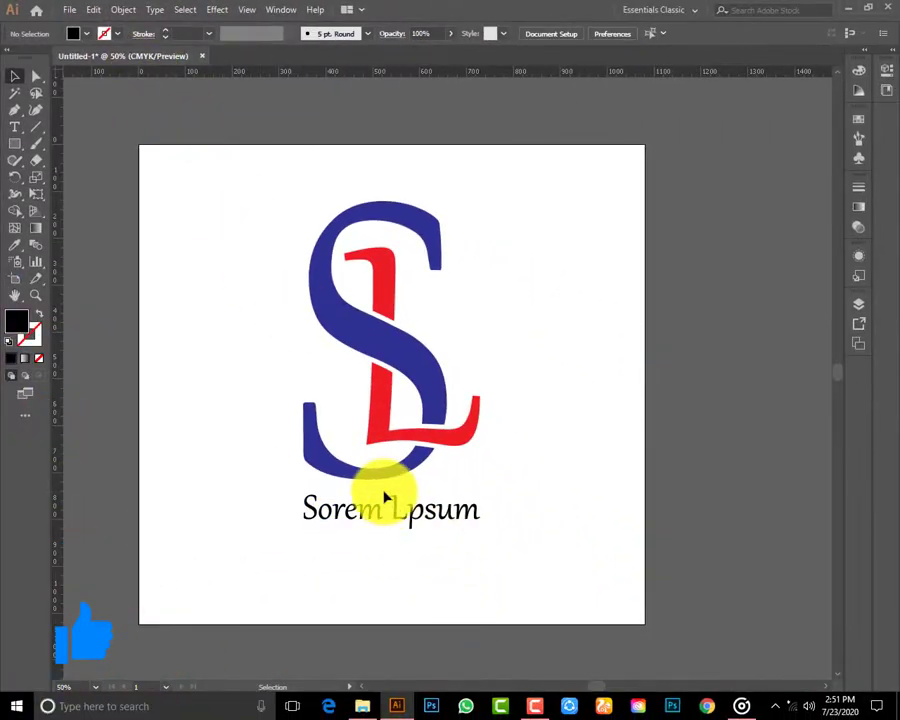
{"action": "left_click", "coordinate": [466, 530]}
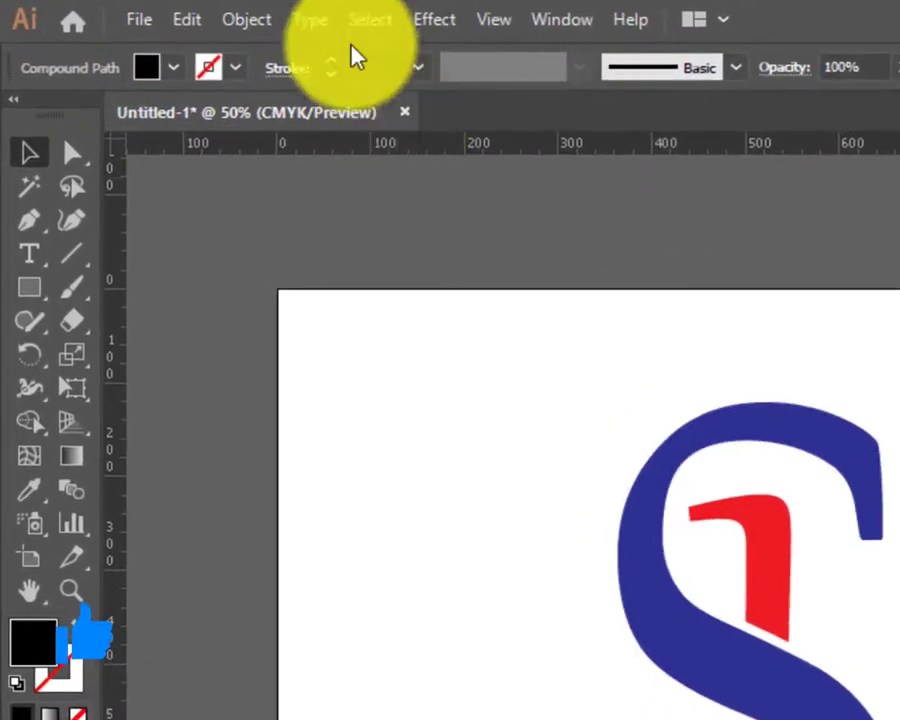
{"action": "left_click", "coordinate": [248, 20]}
{"action": "left_click", "coordinate": [275, 122]}
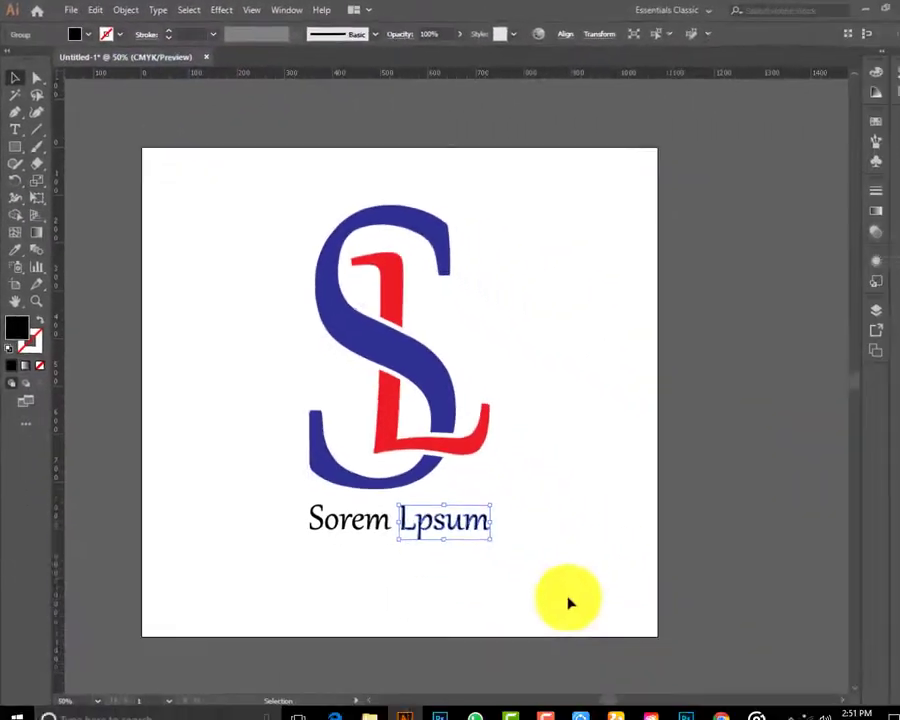
{"action": "left_click", "coordinate": [518, 558]}
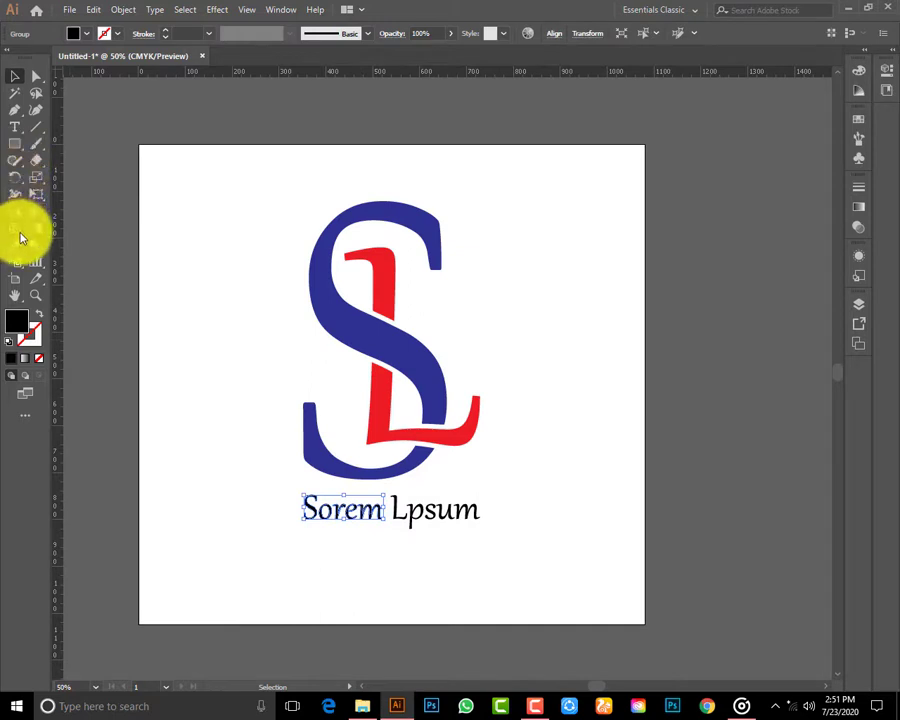
Step: Eyedropper the L's red onto Sorem and the S's blue onto Lpsum, then deselect
{"action": "left_click", "coordinate": [18, 248]}
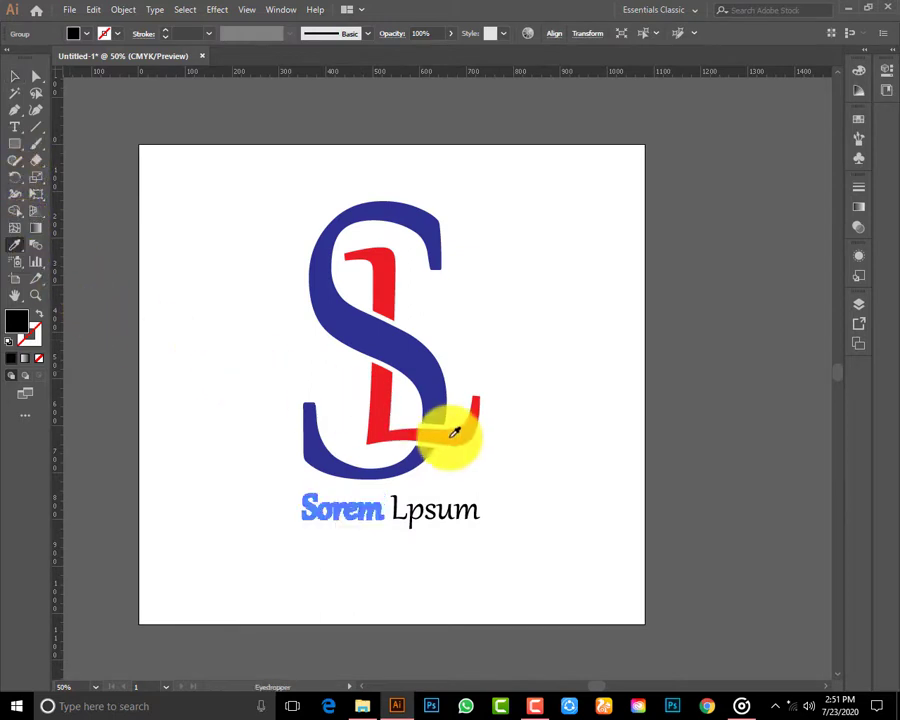
{"action": "left_click", "coordinate": [463, 432]}
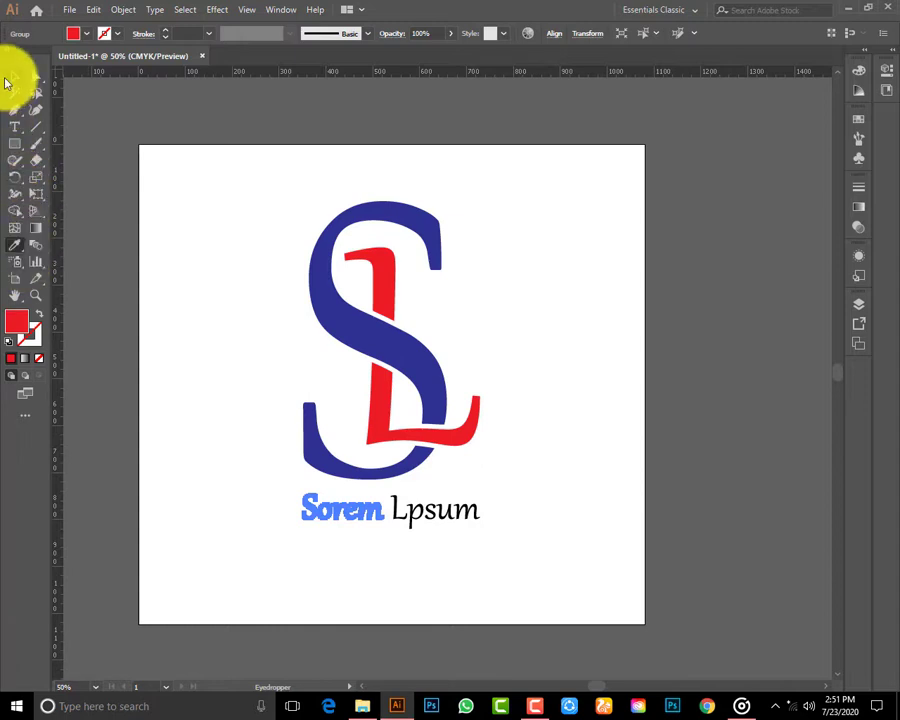
{"action": "left_click", "coordinate": [447, 516]}
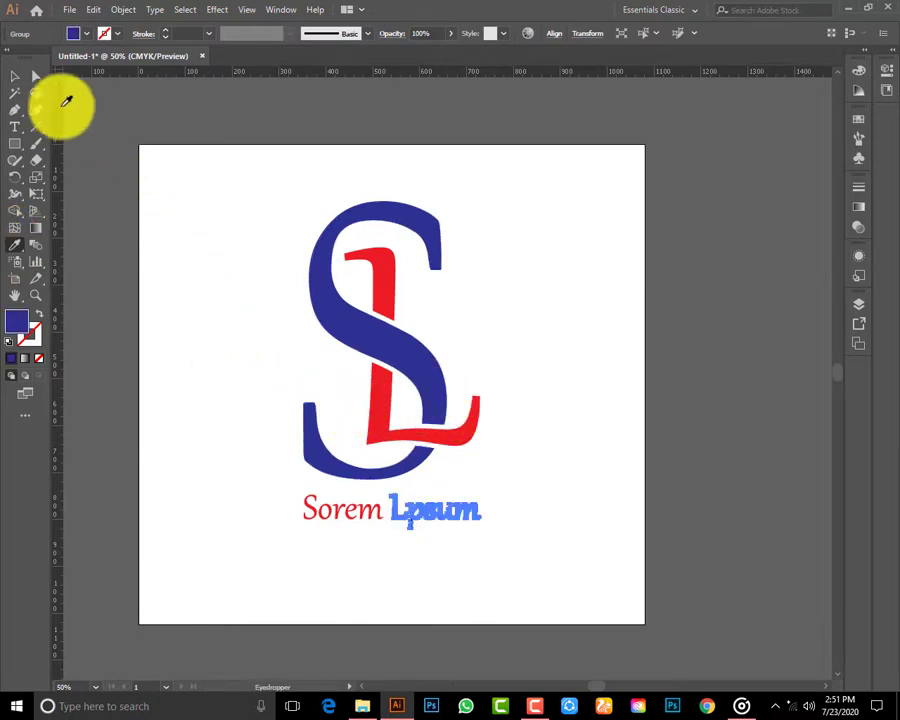
{"action": "left_click", "coordinate": [24, 78]}
{"action": "left_click", "coordinate": [190, 243]}
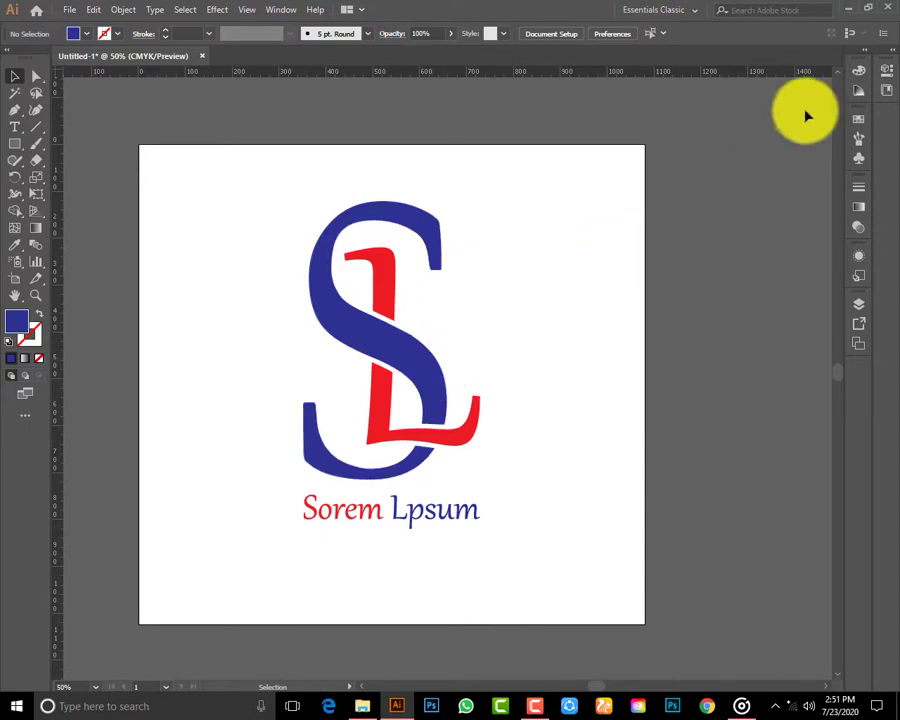
Step: Add the S's blue as a gradient stop and delete the white start stop
{"action": "left_click", "coordinate": [861, 58]}
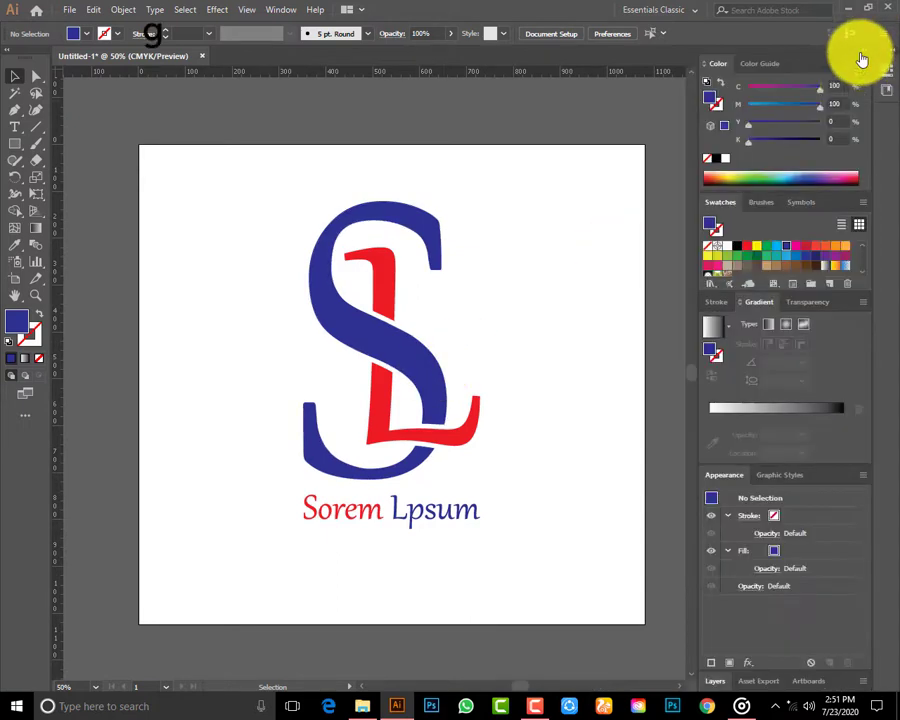
{"action": "left_click", "coordinate": [438, 373]}
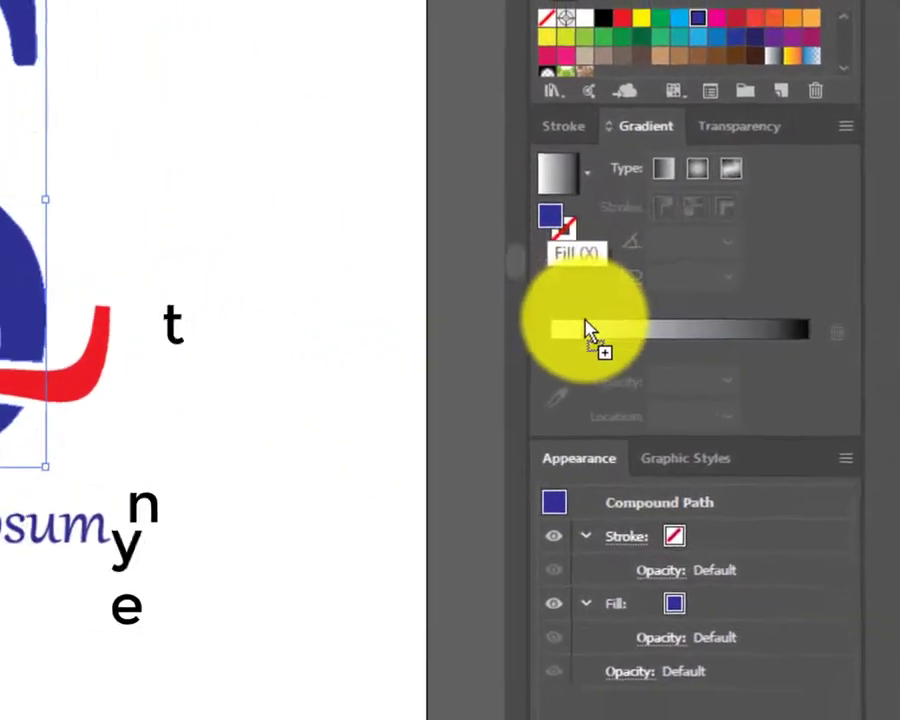
{"action": "left_click_drag", "start_coordinate": [643, 163], "coordinate": [672, 257]}
{"action": "left_click_drag", "start_coordinate": [560, 355], "coordinate": [561, 358]}
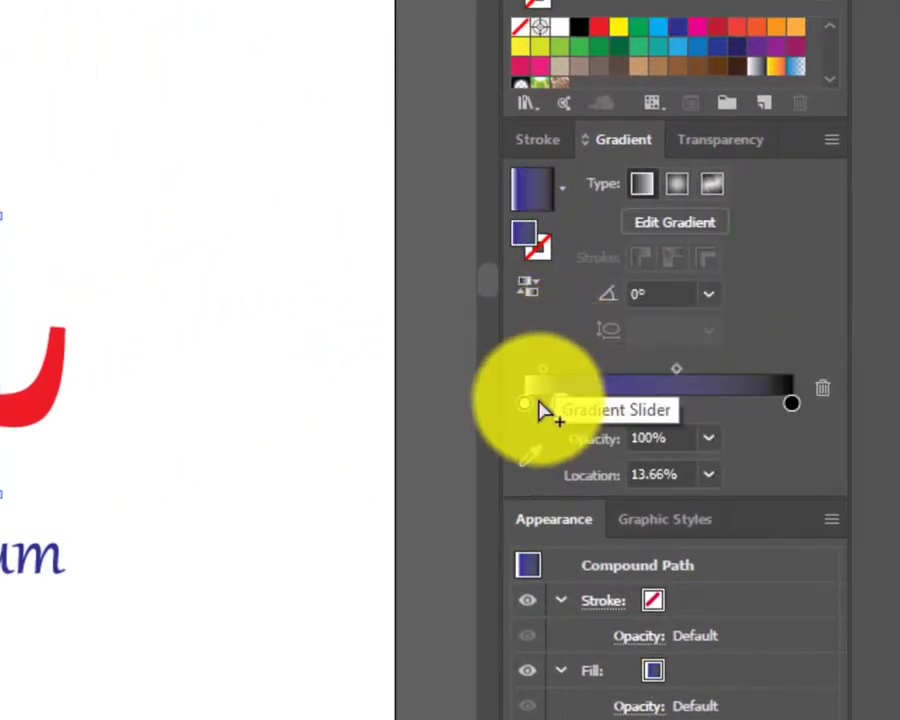
{"action": "left_click", "coordinate": [525, 403]}
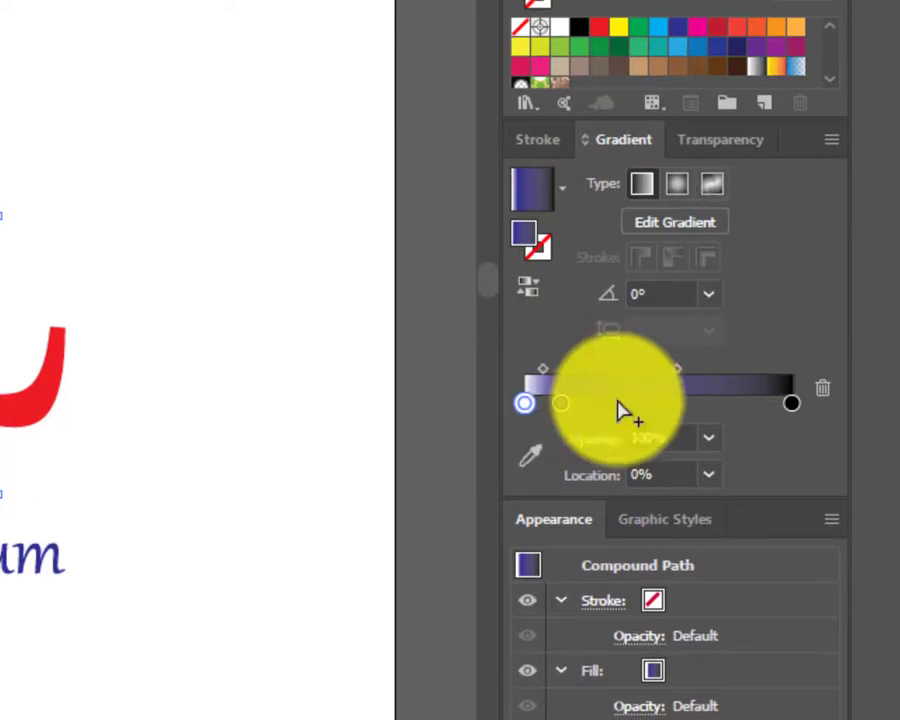
{"action": "left_click", "coordinate": [820, 398]}
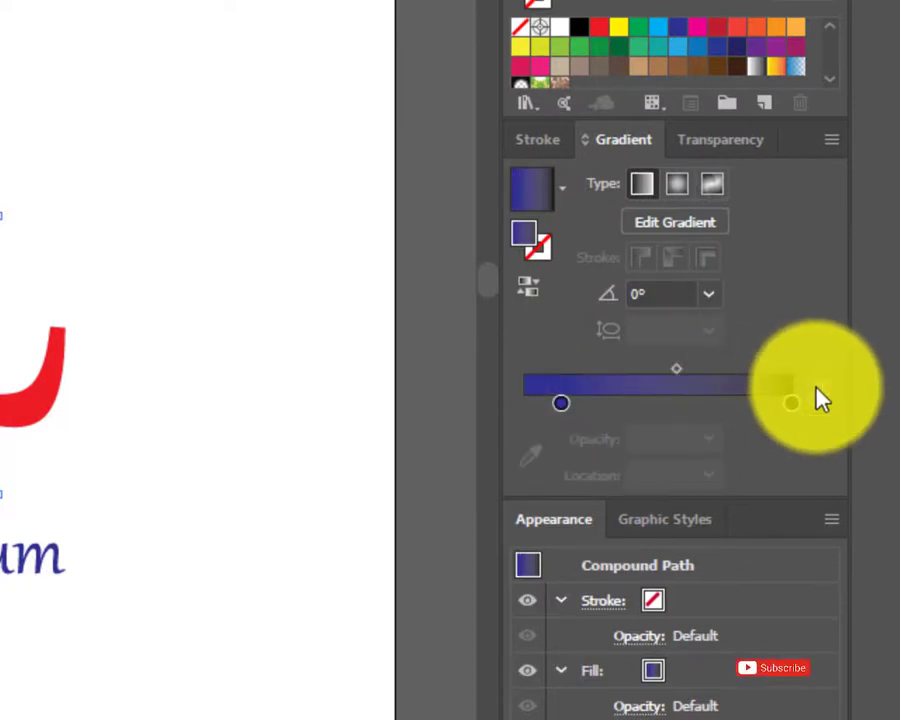
Step: Duplicate the blue stop, delete the black end stop, and place blue stops at both ends
{"action": "left_click", "coordinate": [560, 403]}
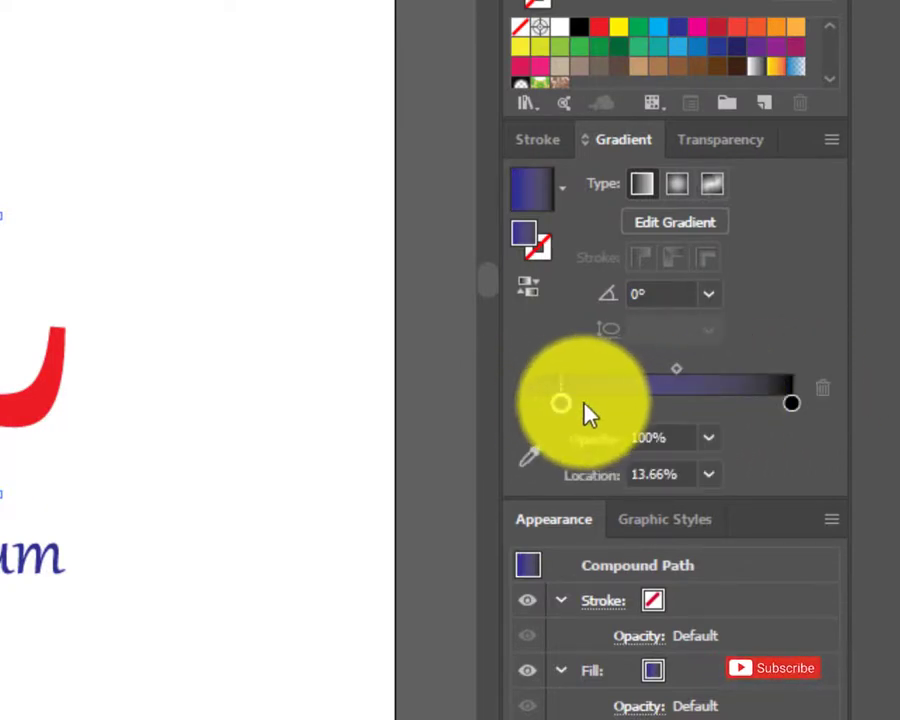
{"action": "left_click_drag", "start_coordinate": [560, 403], "coordinate": [627, 403]}
{"action": "left_click", "coordinate": [788, 400]}
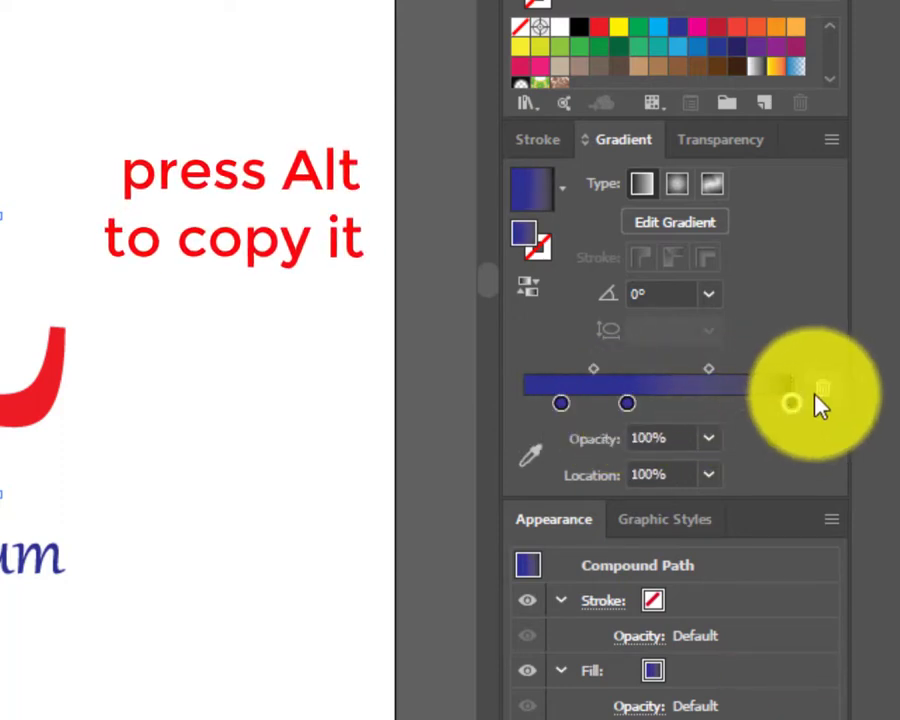
{"action": "left_click", "coordinate": [816, 400]}
{"action": "left_click_drag", "start_coordinate": [630, 405], "coordinate": [810, 418]}
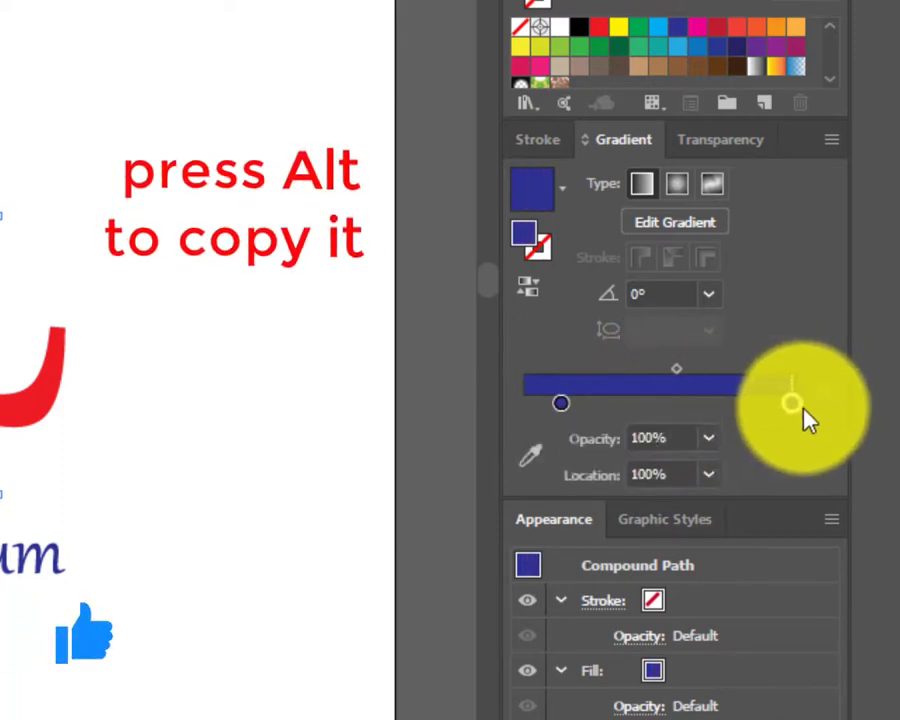
{"action": "left_click", "coordinate": [560, 405]}
{"action": "left_click_drag", "start_coordinate": [555, 413], "coordinate": [508, 416]}
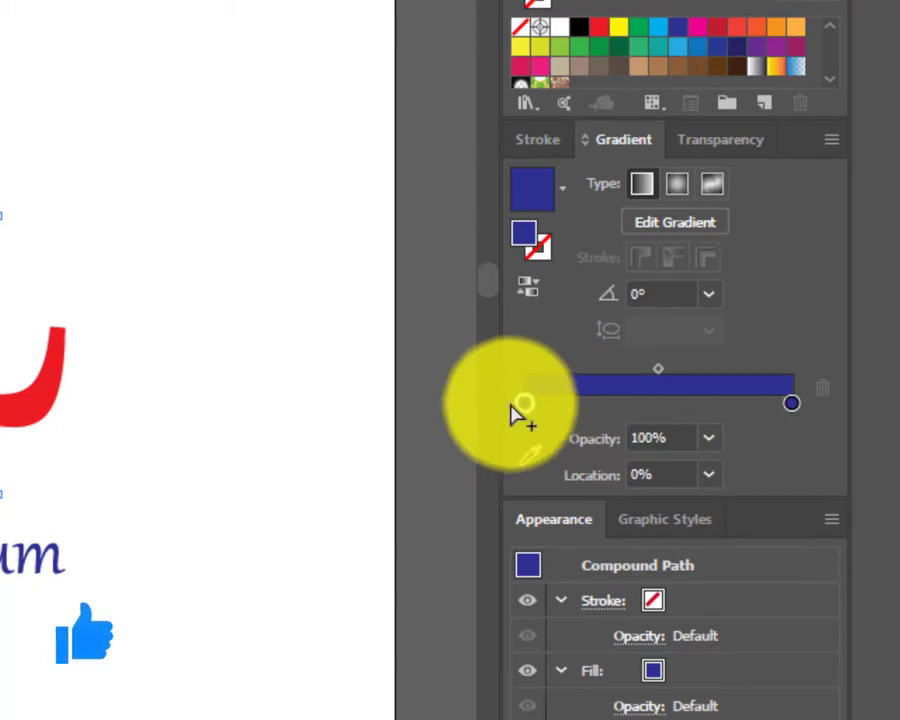
{"action": "left_click", "coordinate": [792, 405]}
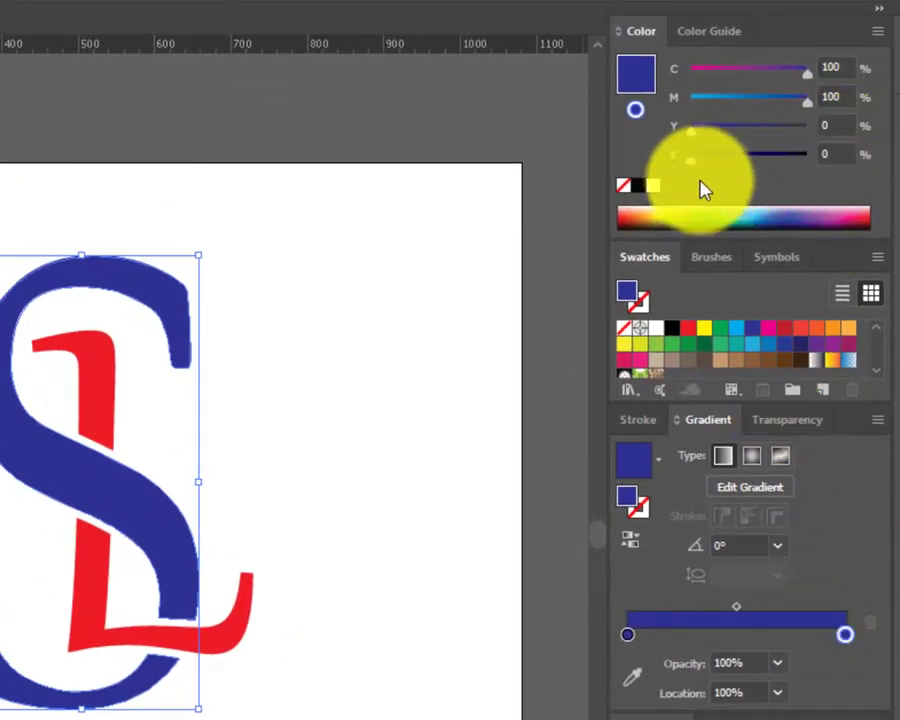
Step: Switch the Color panel to HSB and raise the left blue stop's brightness
{"action": "left_click", "coordinate": [877, 32]}
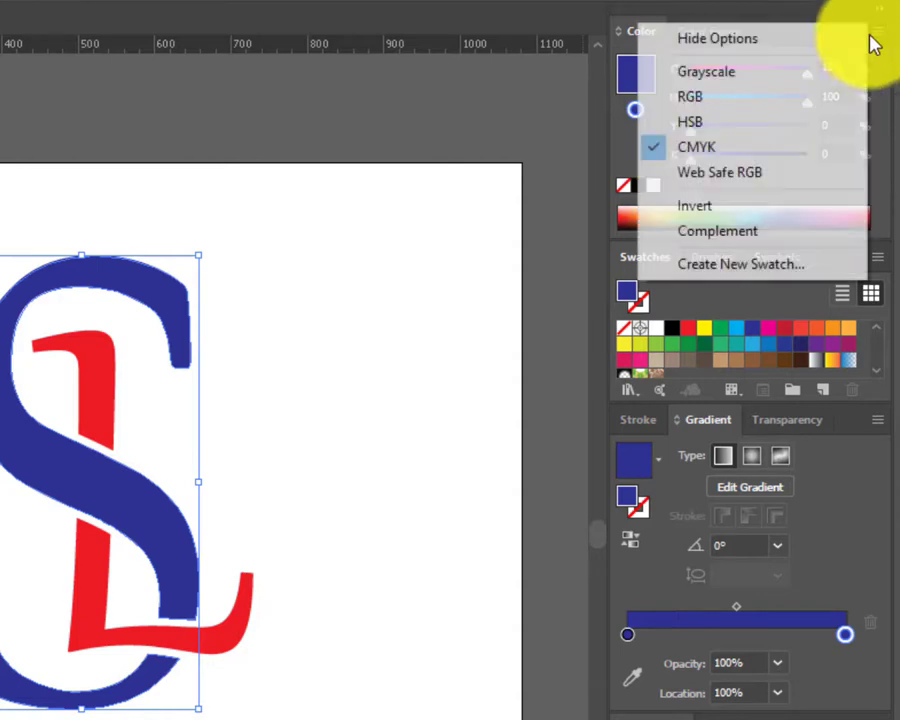
{"action": "left_click", "coordinate": [742, 131]}
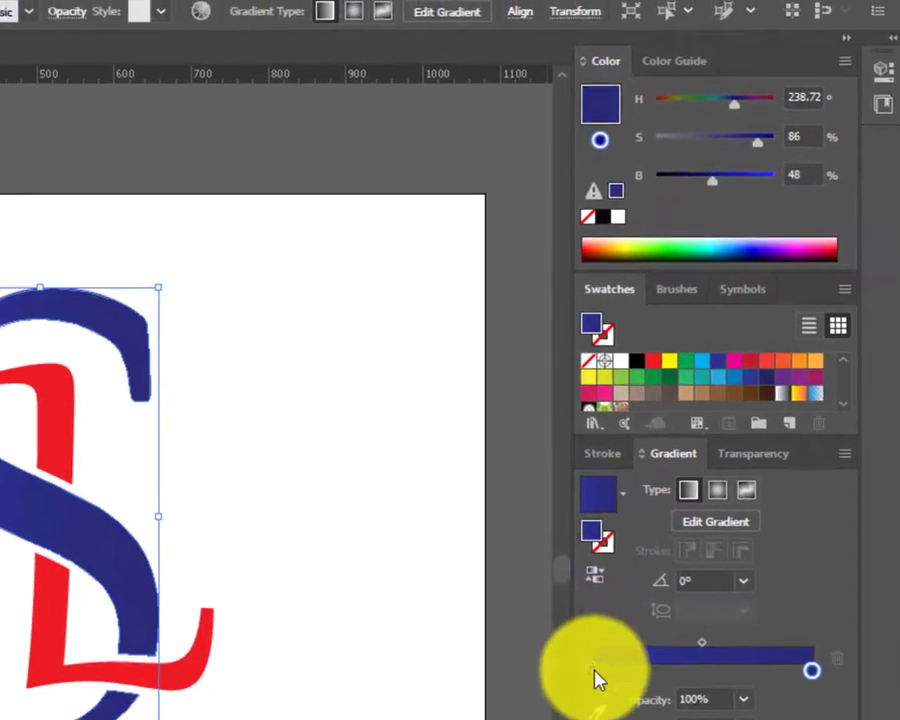
{"action": "left_click", "coordinate": [587, 678]}
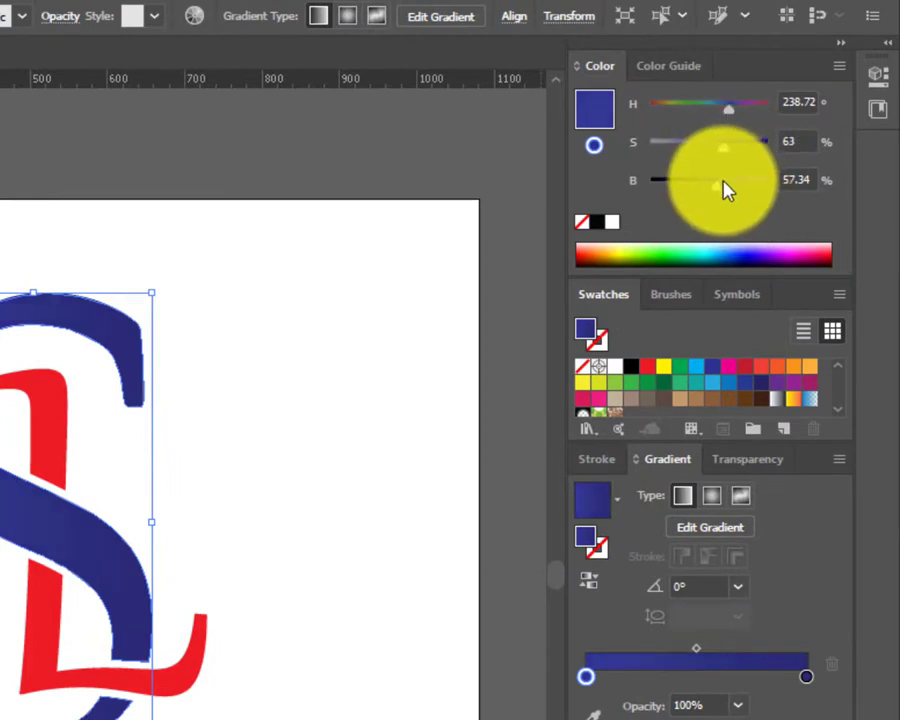
{"action": "left_click_drag", "start_coordinate": [722, 190], "coordinate": [742, 197]}
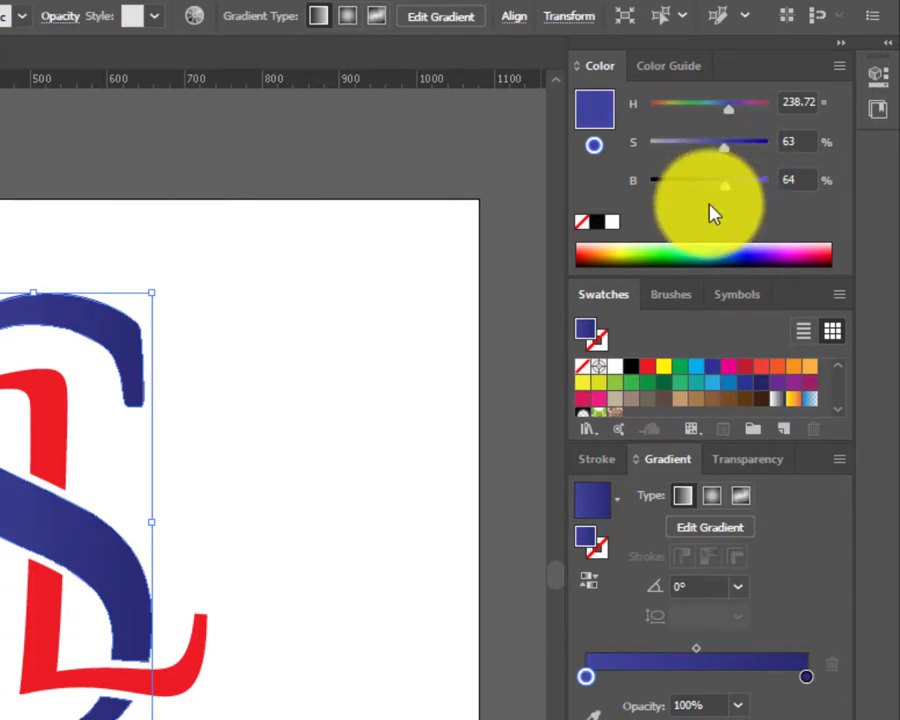
Step: Give the L a gradient fill, remove its blue start stop and add a second red stop
{"action": "left_click", "coordinate": [416, 587]}
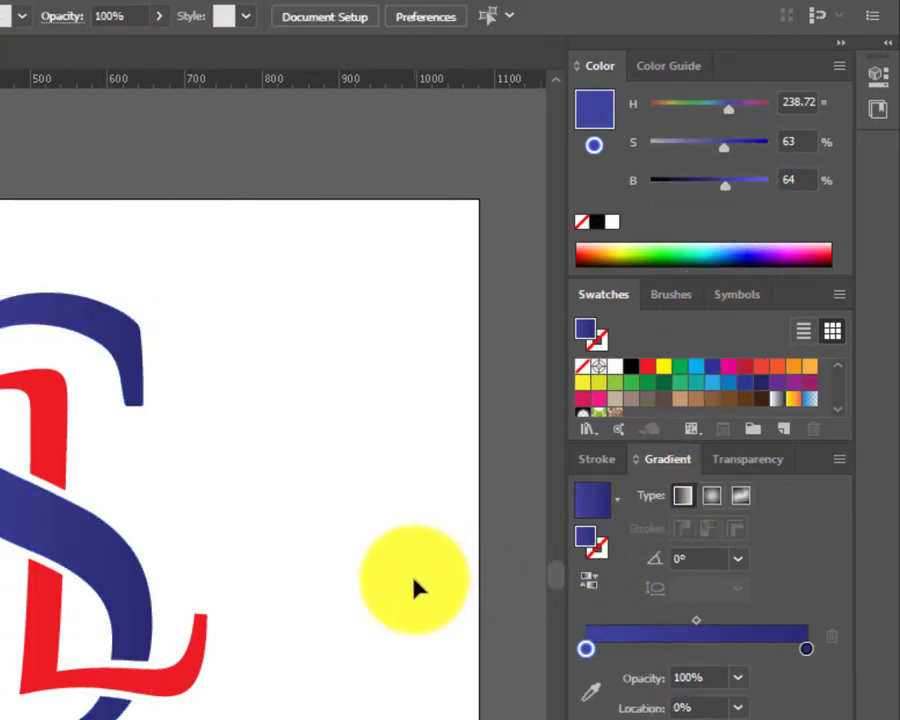
{"action": "left_click", "coordinate": [200, 676]}
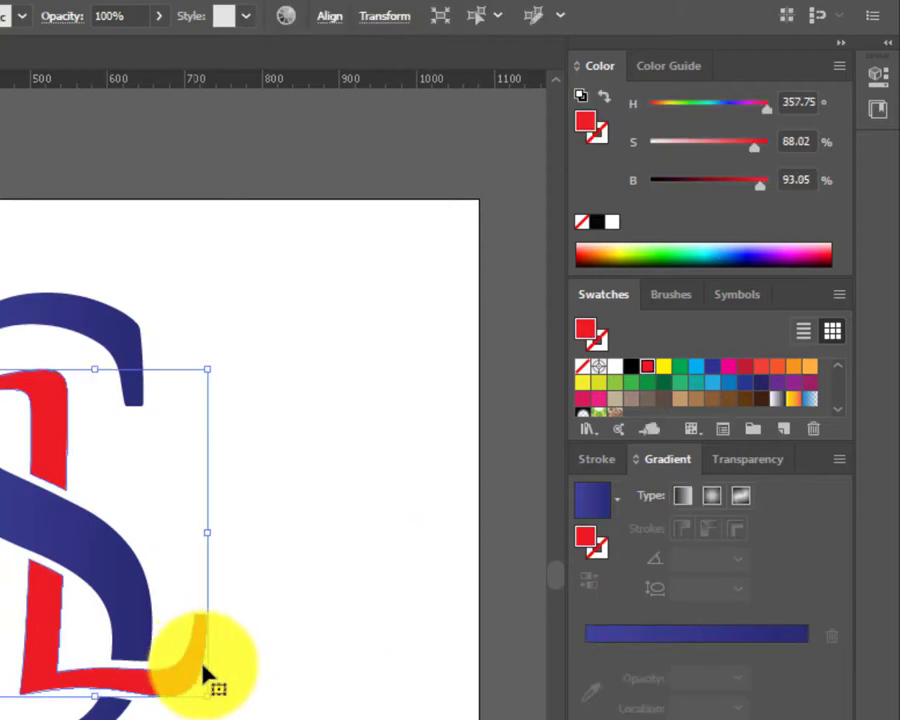
{"action": "left_click", "coordinate": [618, 648]}
{"action": "left_click", "coordinate": [586, 677]}
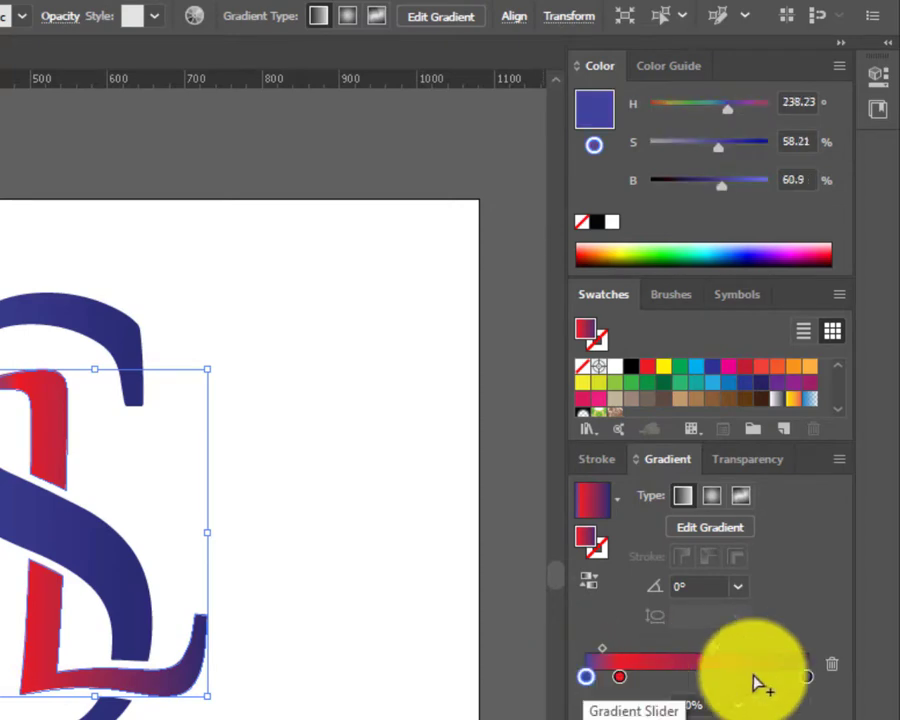
{"action": "left_click", "coordinate": [832, 664]}
{"action": "left_click", "coordinate": [620, 677]}
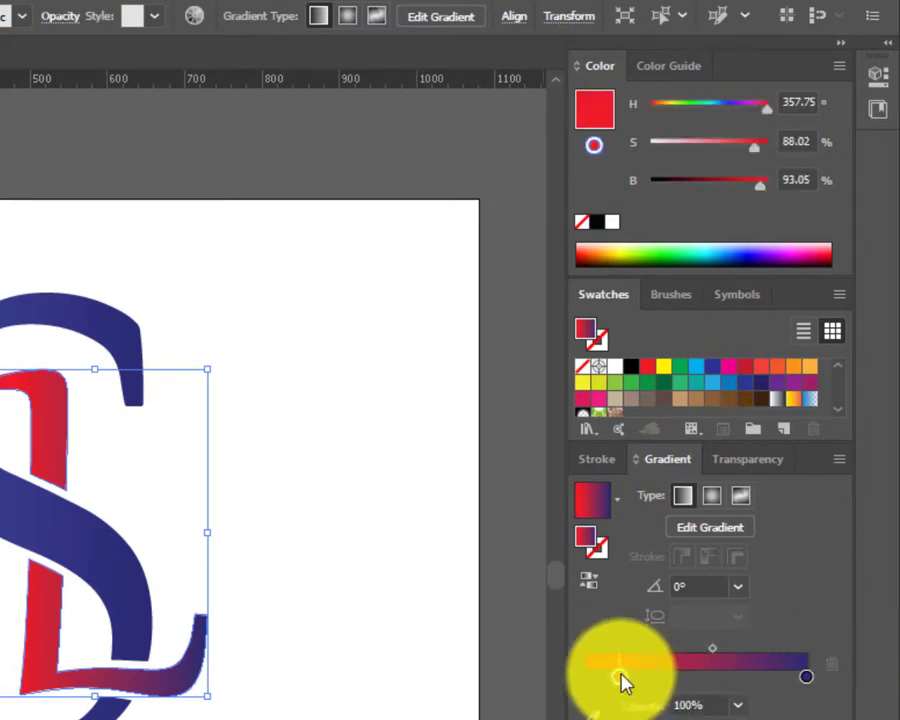
{"action": "left_click_drag", "start_coordinate": [620, 680], "coordinate": [682, 680]}
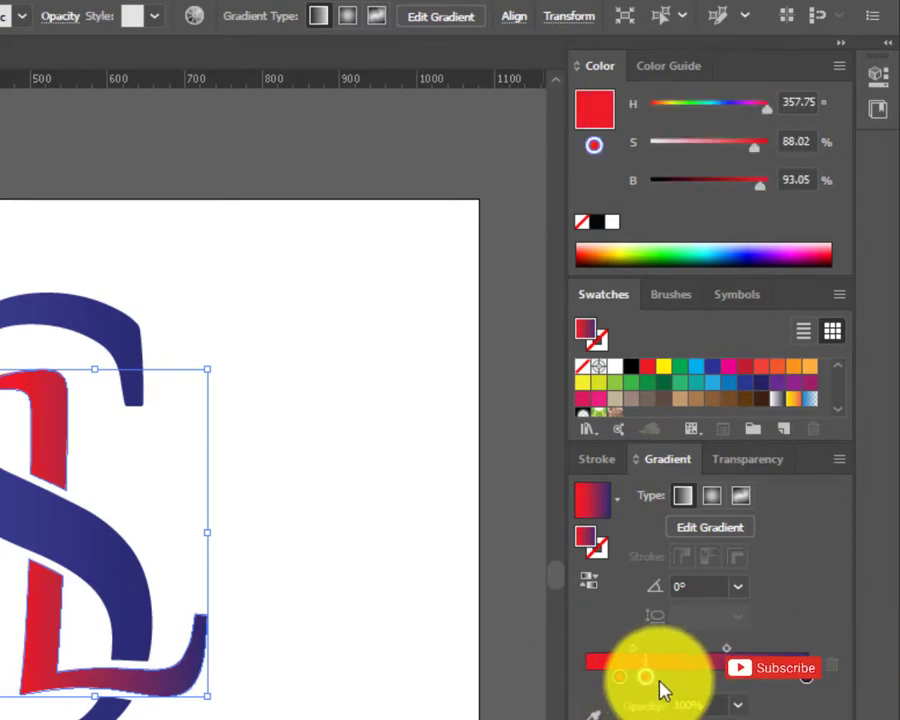
Step: Remove the blue end stop and place the two red stops at the gradient's ends
{"action": "left_click", "coordinate": [810, 679]}
{"action": "left_click", "coordinate": [831, 667]}
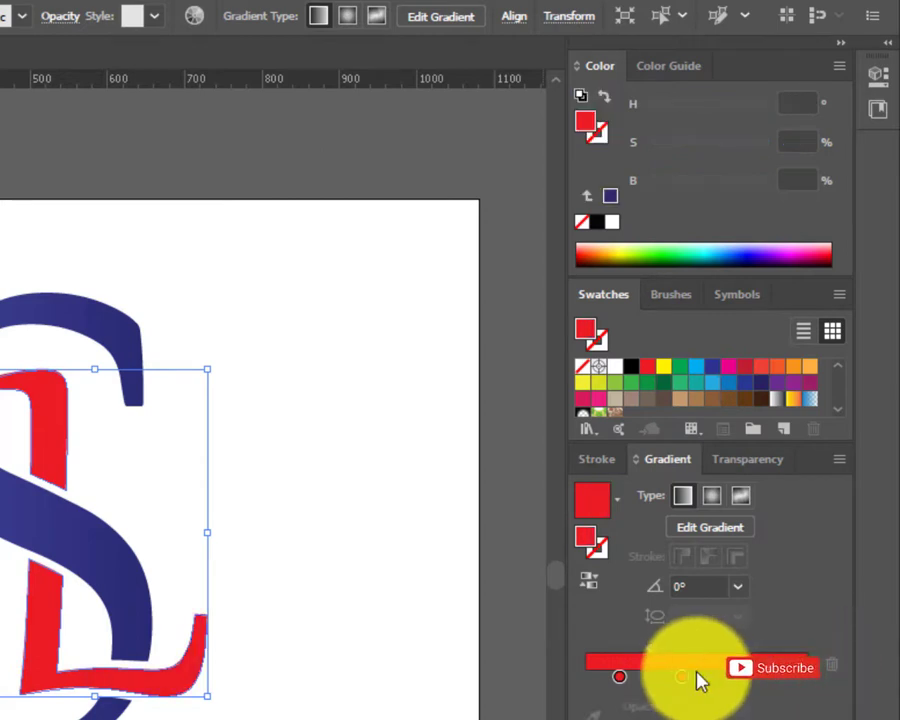
{"action": "left_click_drag", "start_coordinate": [682, 677], "coordinate": [806, 677]}
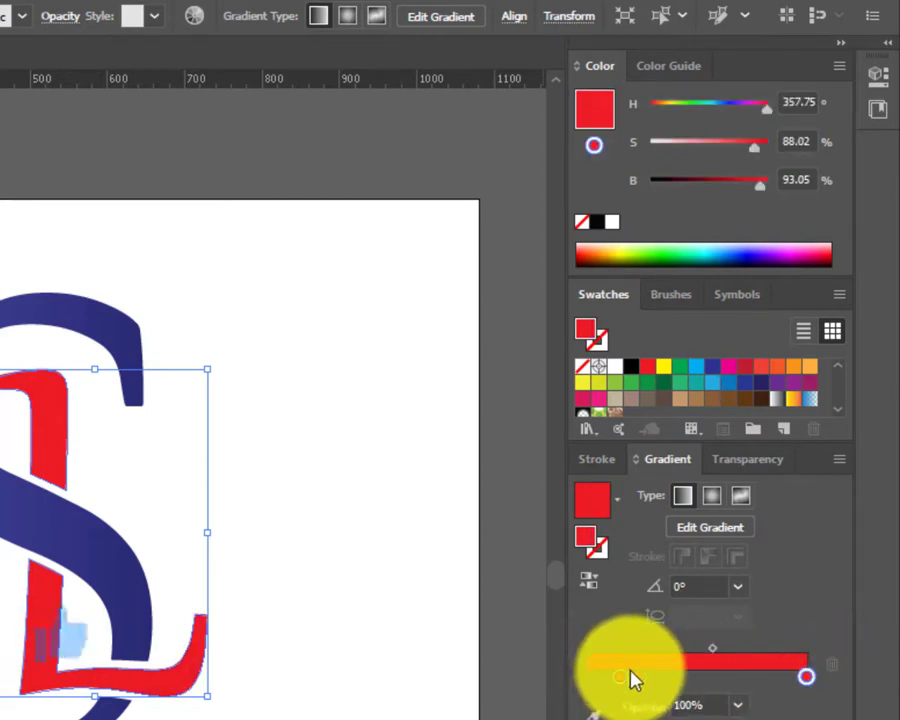
{"action": "left_click_drag", "start_coordinate": [620, 680], "coordinate": [586, 681]}
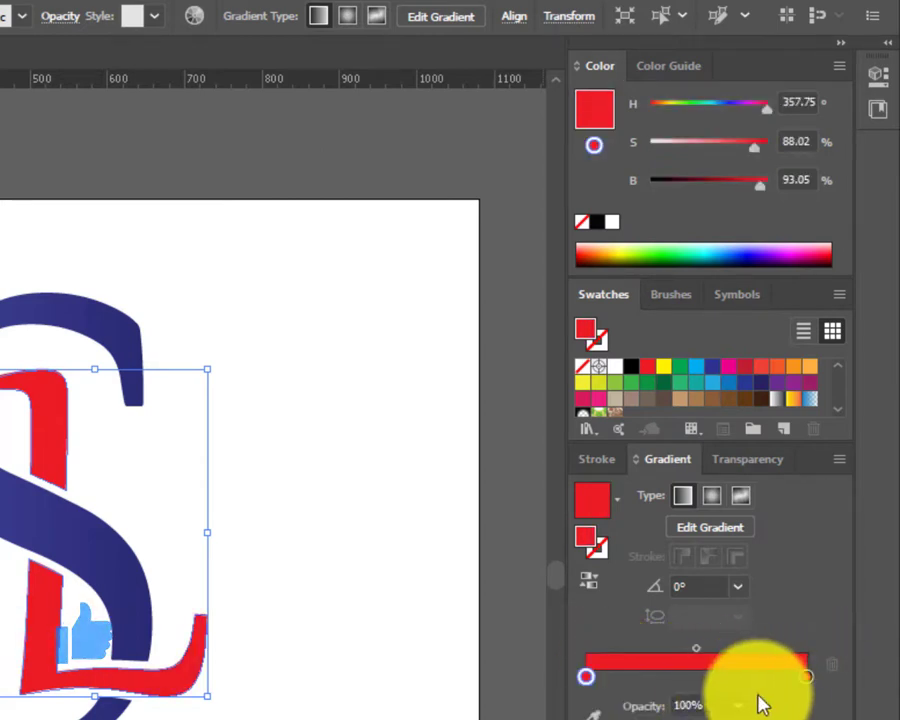
Step: Lighten the left red stop by lowering its saturation and setting brightness to 100
{"action": "left_click", "coordinate": [807, 680]}
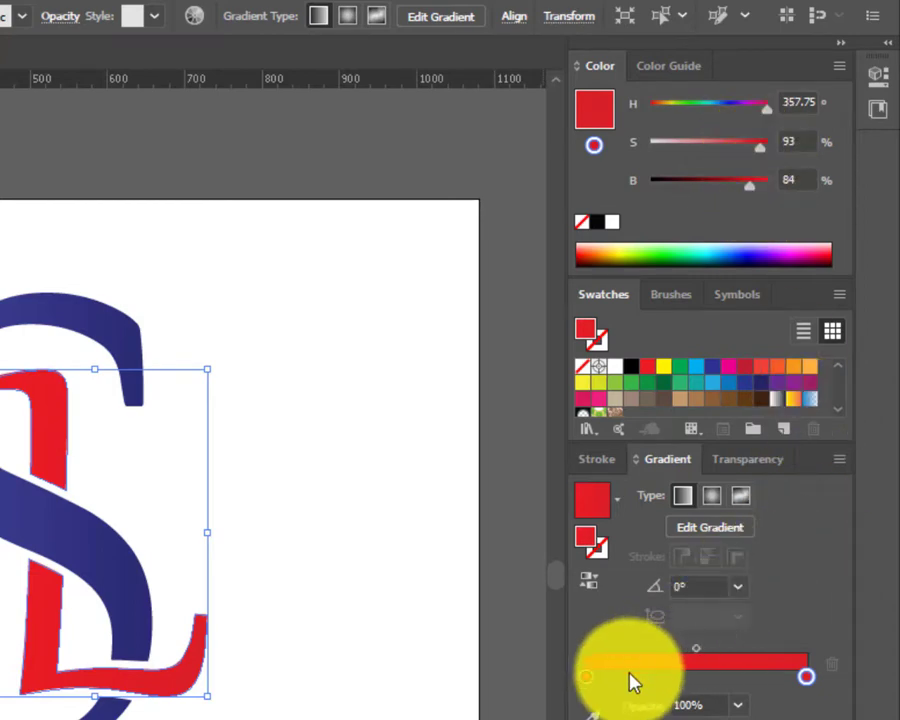
{"action": "left_click", "coordinate": [586, 677]}
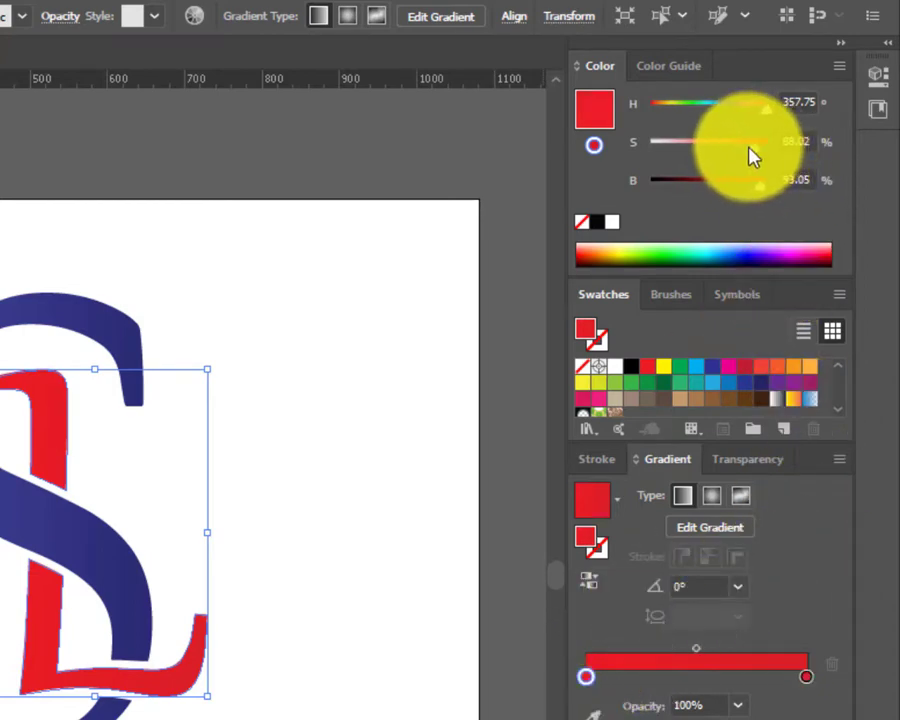
{"action": "mouse_move", "coordinate": [745, 148]}
{"action": "left_mouse_down"}
{"action": "mouse_move", "coordinate": [729, 150]}
{"action": "mouse_move", "coordinate": [737, 156]}
{"action": "left_mouse_up"}
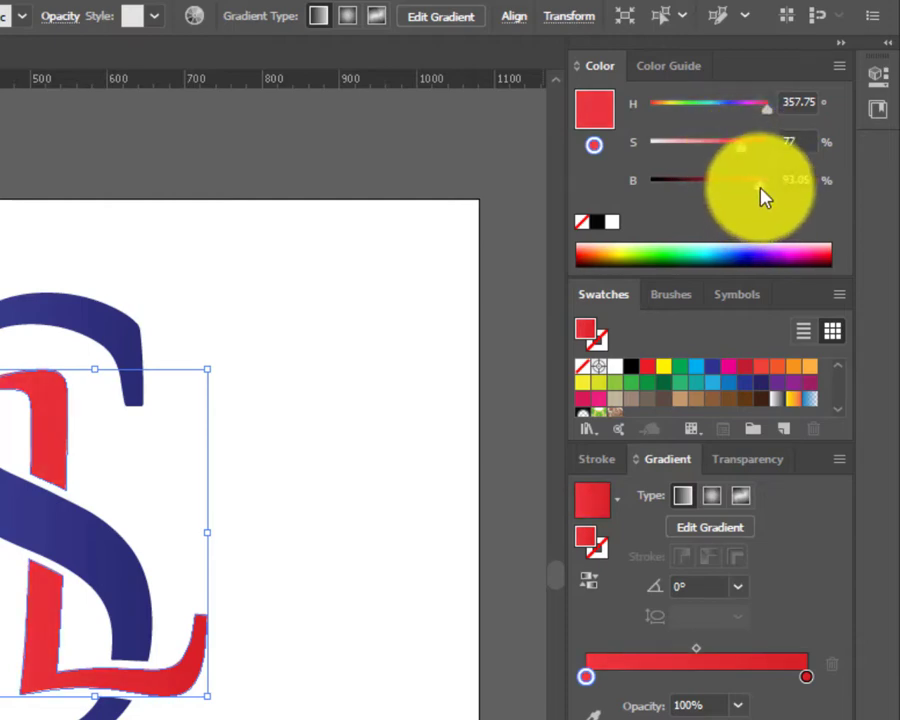
{"action": "left_click_drag", "start_coordinate": [763, 190], "coordinate": [771, 190]}
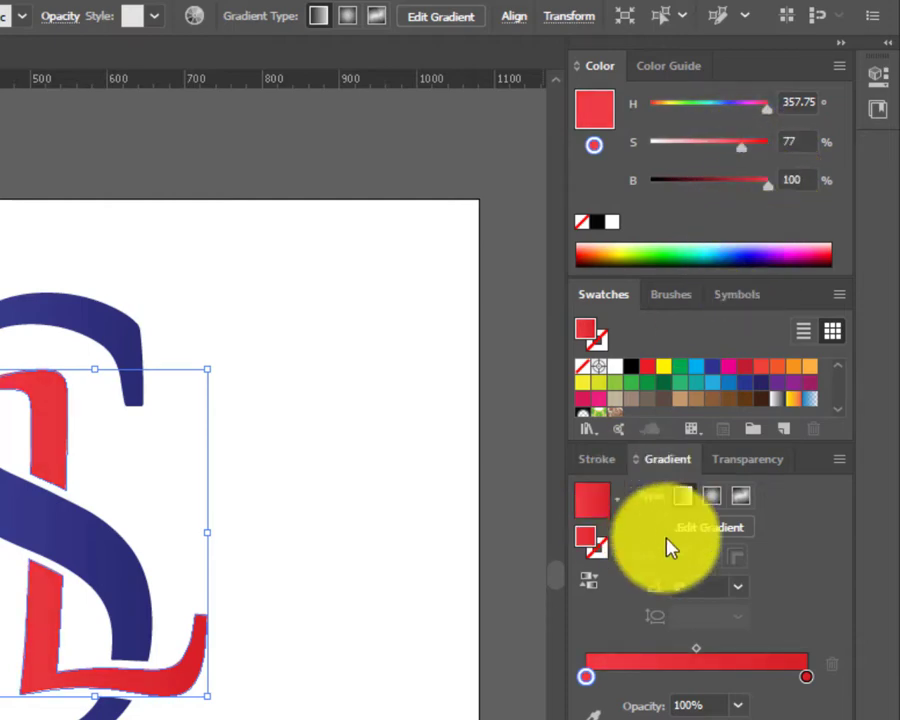
Step: Slightly increase the right red stop's saturation and review the logo colours
{"action": "left_click", "coordinate": [807, 677]}
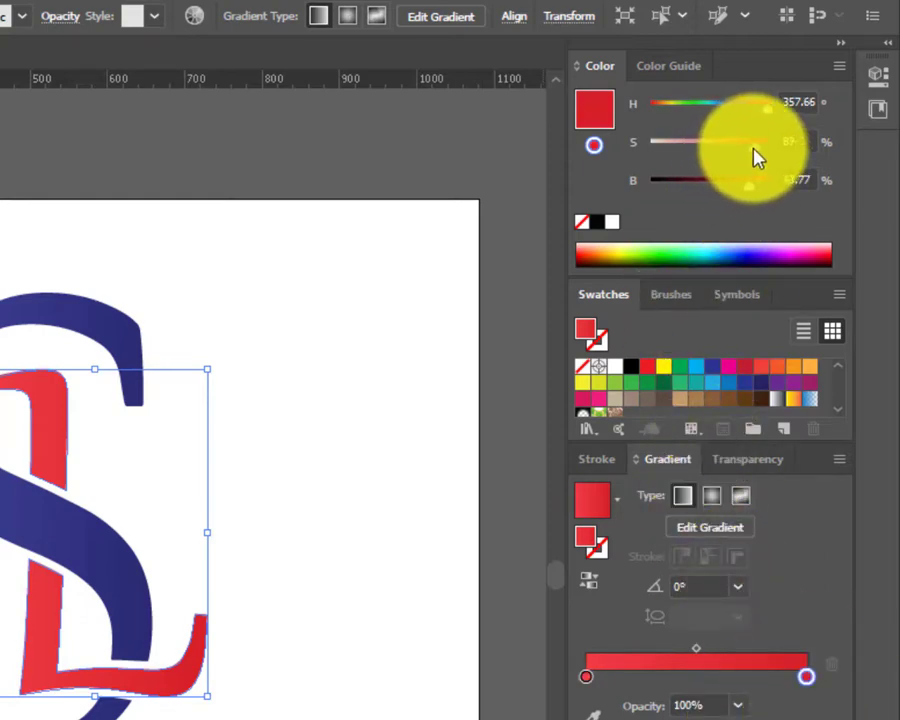
{"action": "left_click_drag", "start_coordinate": [755, 157], "coordinate": [751, 193]}
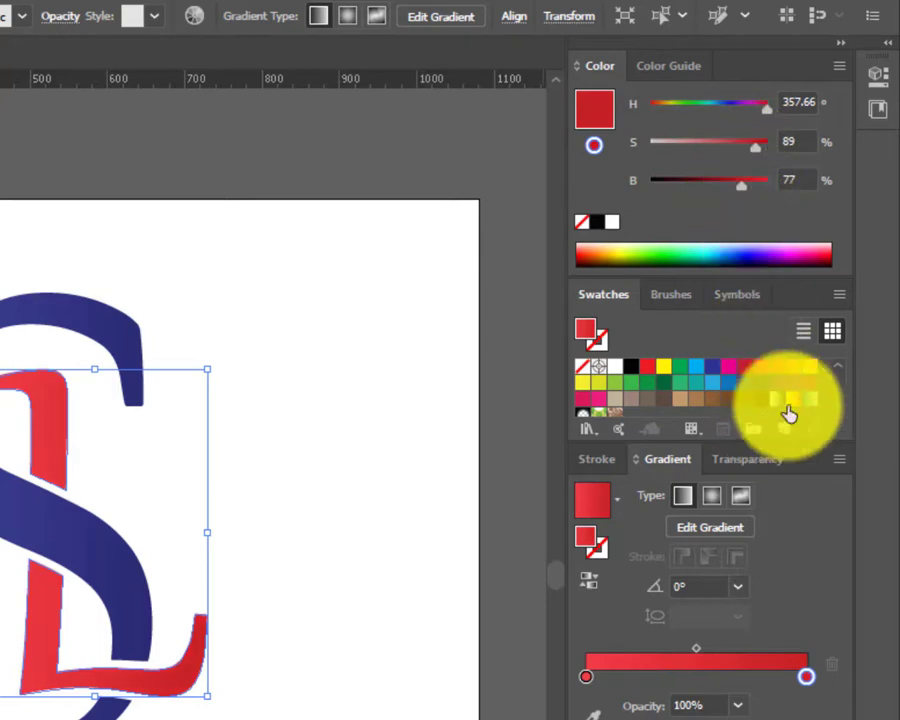
{"action": "left_click", "coordinate": [392, 465]}
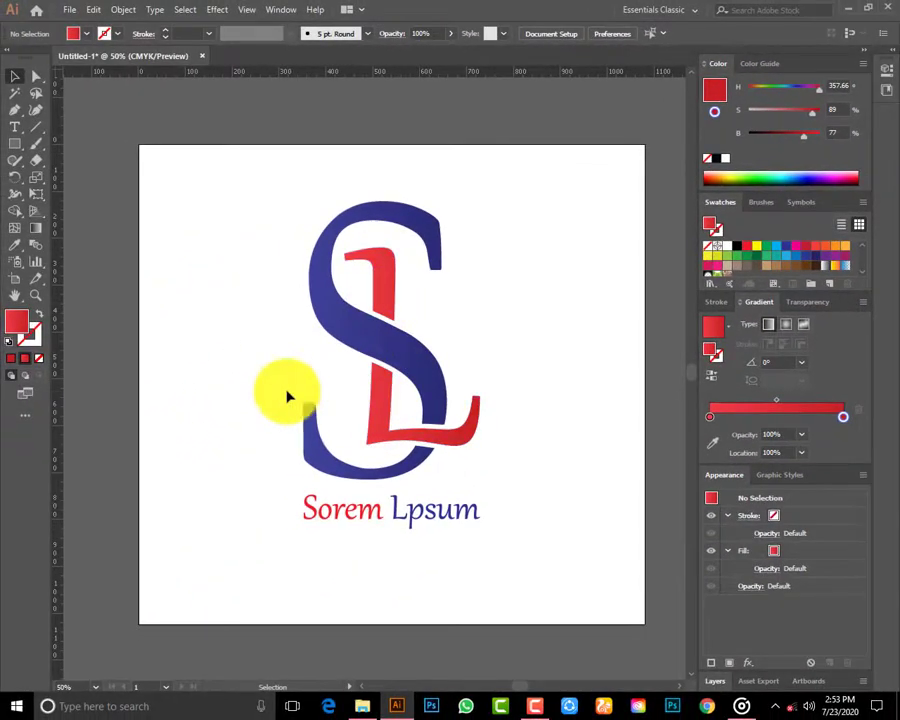
{"action": "left_click", "coordinate": [314, 511]}
Step: Eyedropper the L's red gradient onto the word Sorem
{"action": "left_click", "coordinate": [15, 244]}
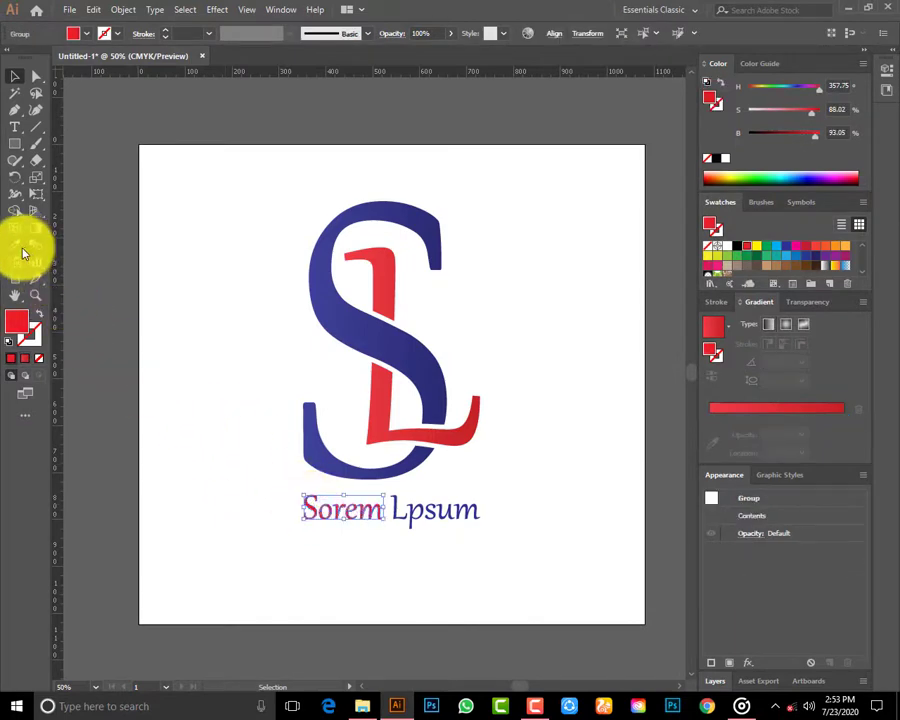
{"action": "left_click", "coordinate": [349, 337]}
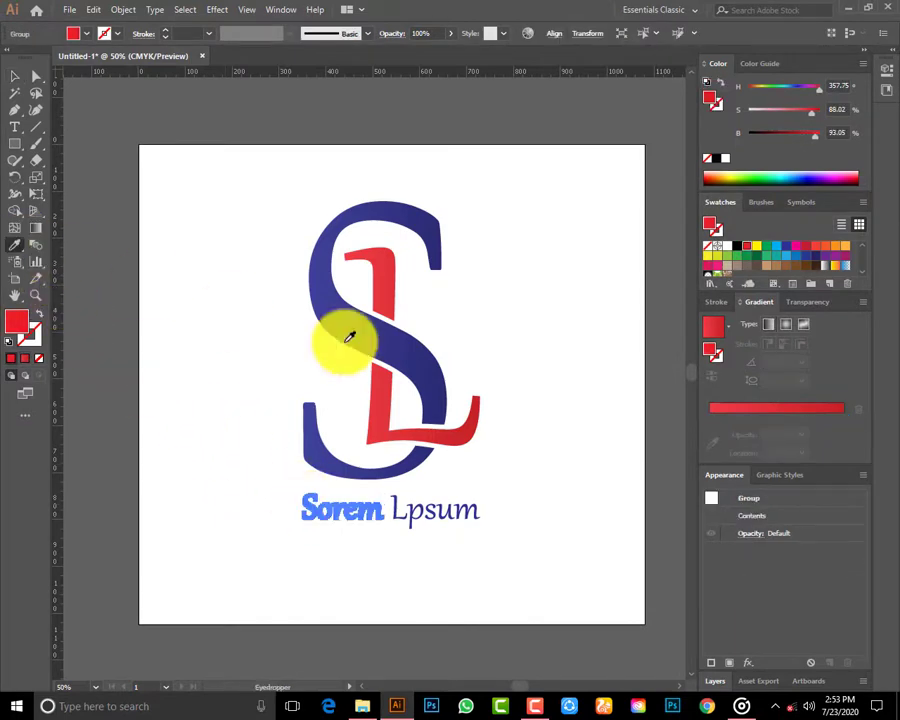
{"action": "left_click", "coordinate": [463, 428]}
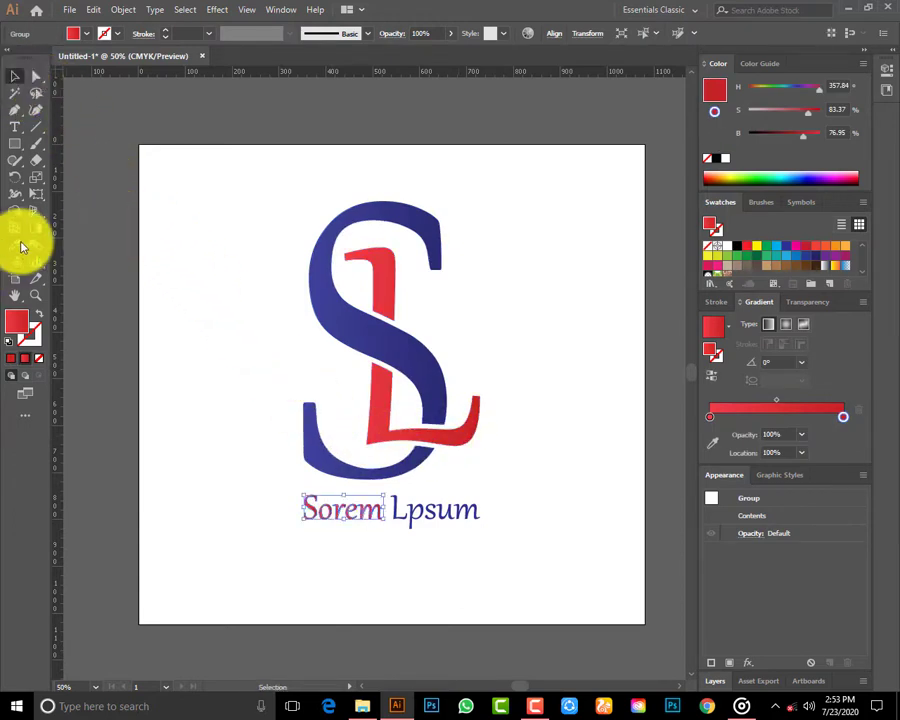
Step: Apply the S's blue gradient to Lpsum, then deselect and shift the view
{"action": "left_click", "coordinate": [420, 522]}
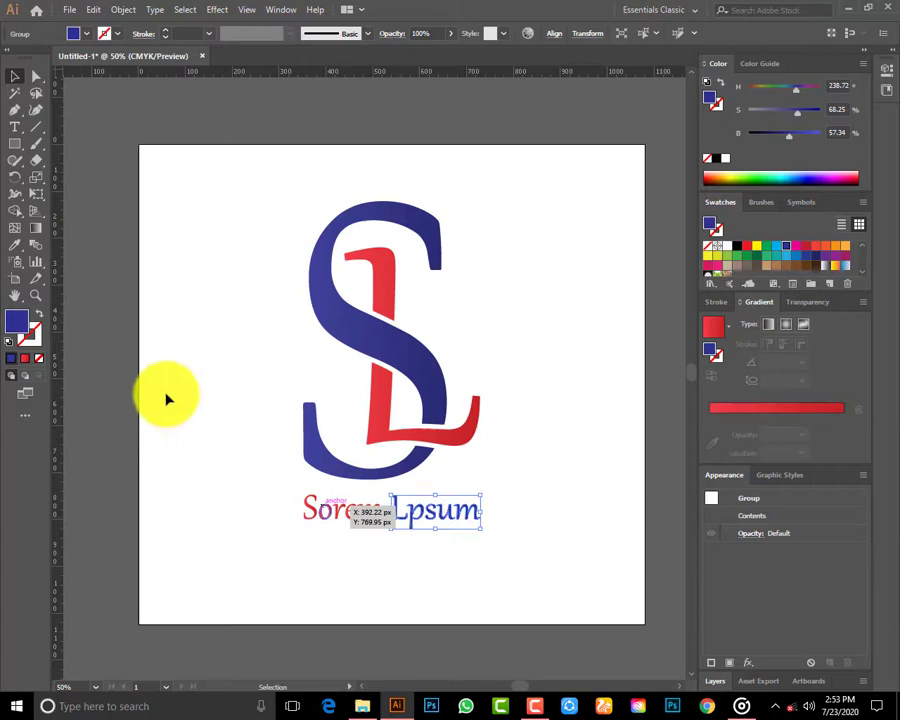
{"action": "left_click", "coordinate": [20, 253]}
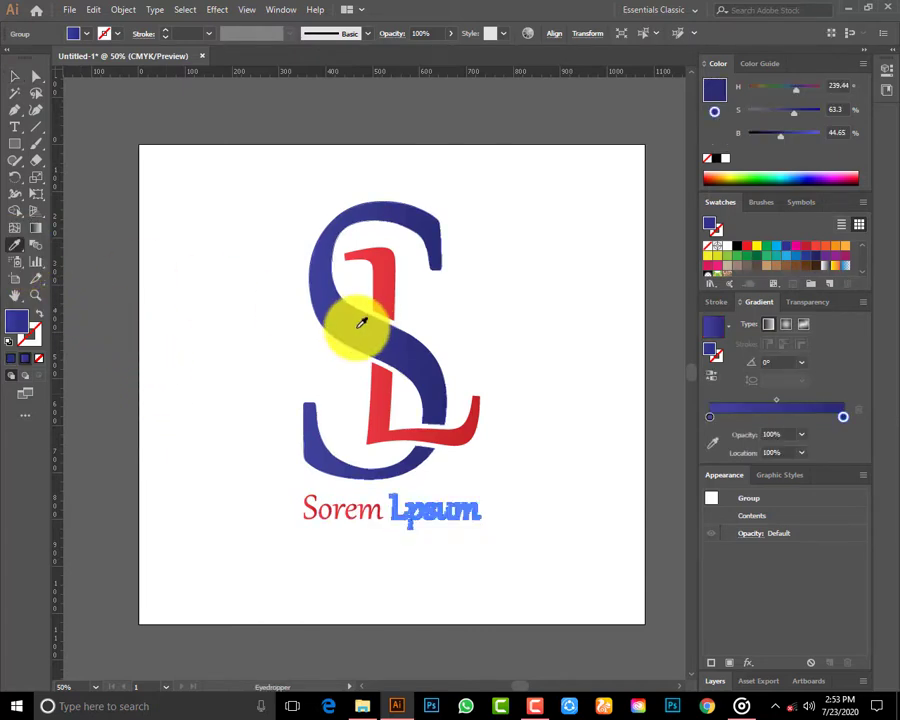
{"action": "left_click", "coordinate": [361, 320]}
{"action": "left_click", "coordinate": [15, 76]}
{"action": "left_click", "coordinate": [230, 287]}
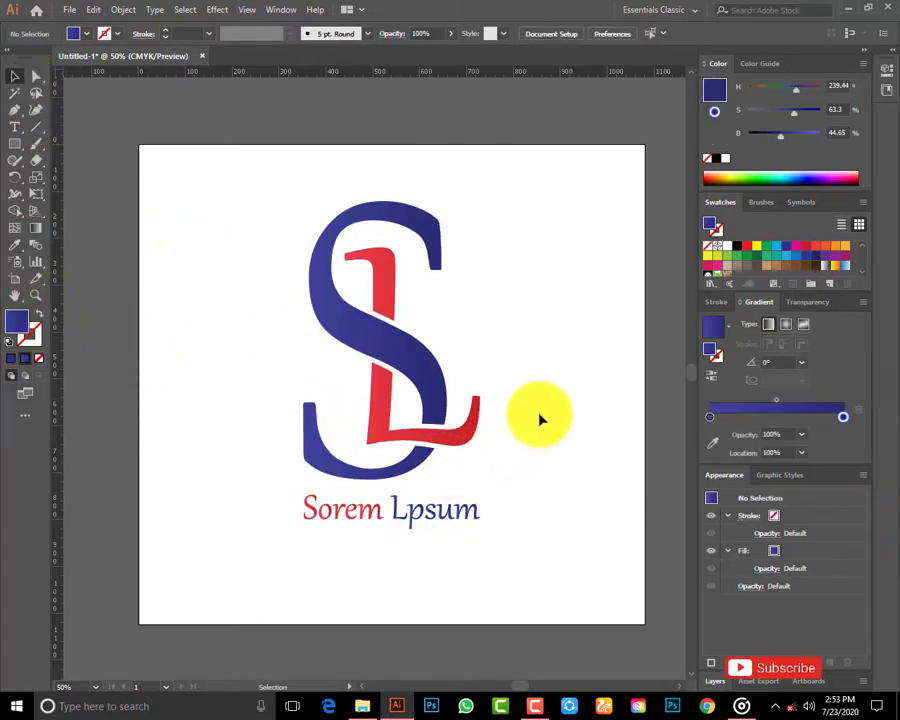
{"action": "scroll", "coordinate": [538, 414], "scroll_direction": "down", "scroll_amount": 1}
{"action": "scroll", "coordinate": [470, 330], "scroll_direction": "right", "scroll_amount": 2}
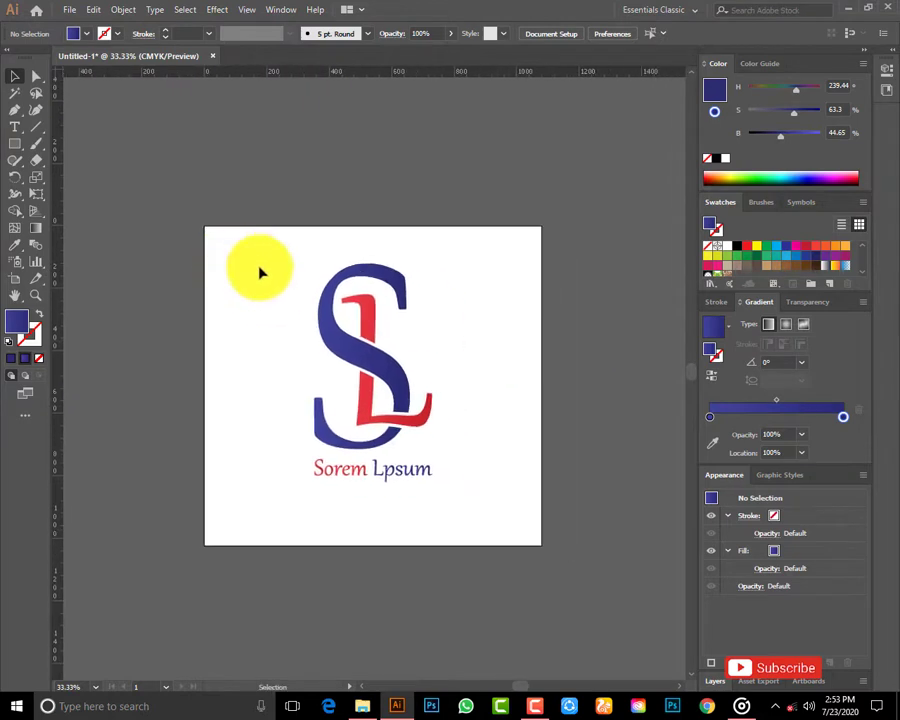
Step: Alt-drag a copy of the logo and caption to just right of the artboard
{"action": "mouse_move", "coordinate": [261, 268]}
{"action": "left_mouse_down"}
{"action": "mouse_move", "coordinate": [480, 508]}
{"action": "mouse_move", "coordinate": [420, 396]}
{"action": "left_mouse_up"}
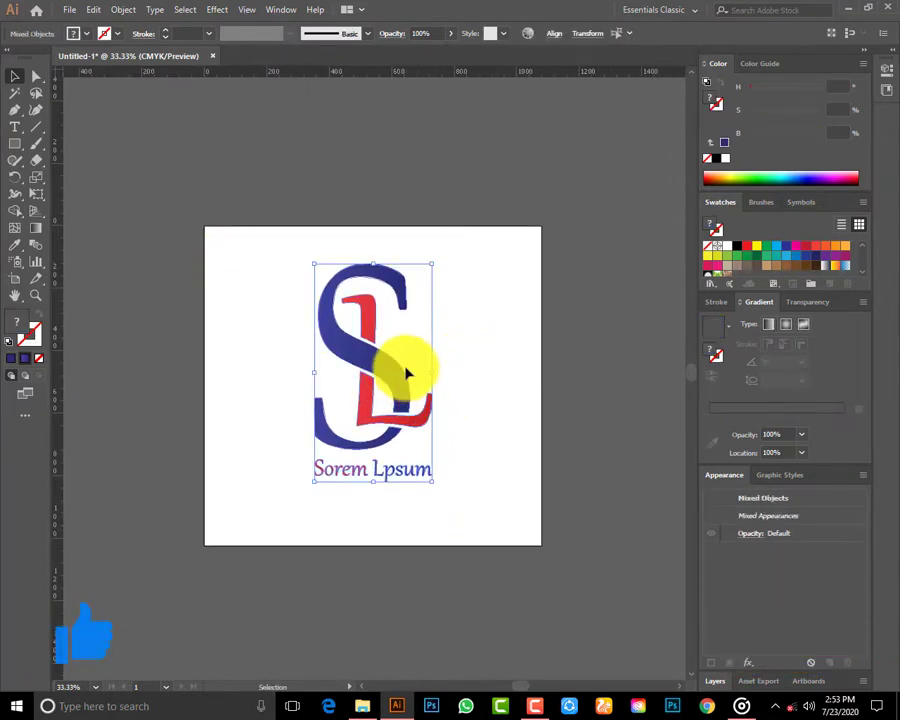
{"action": "left_click_drag", "start_coordinate": [373, 366], "coordinate": [606, 354]}
{"action": "left_click", "coordinate": [575, 548]}
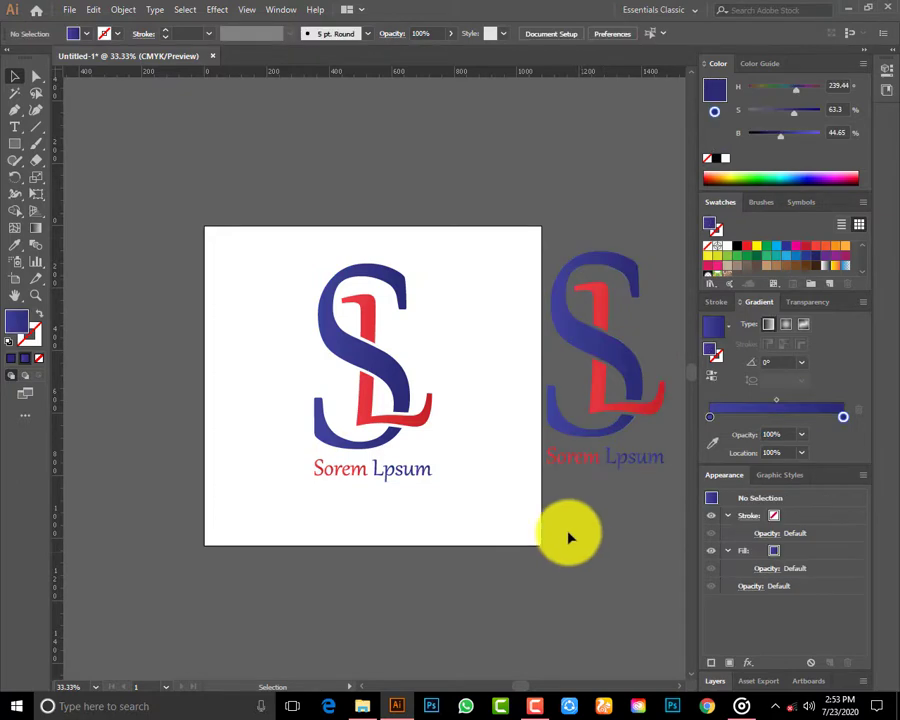
{"action": "left_click_drag", "start_coordinate": [500, 428], "coordinate": [478, 426]}
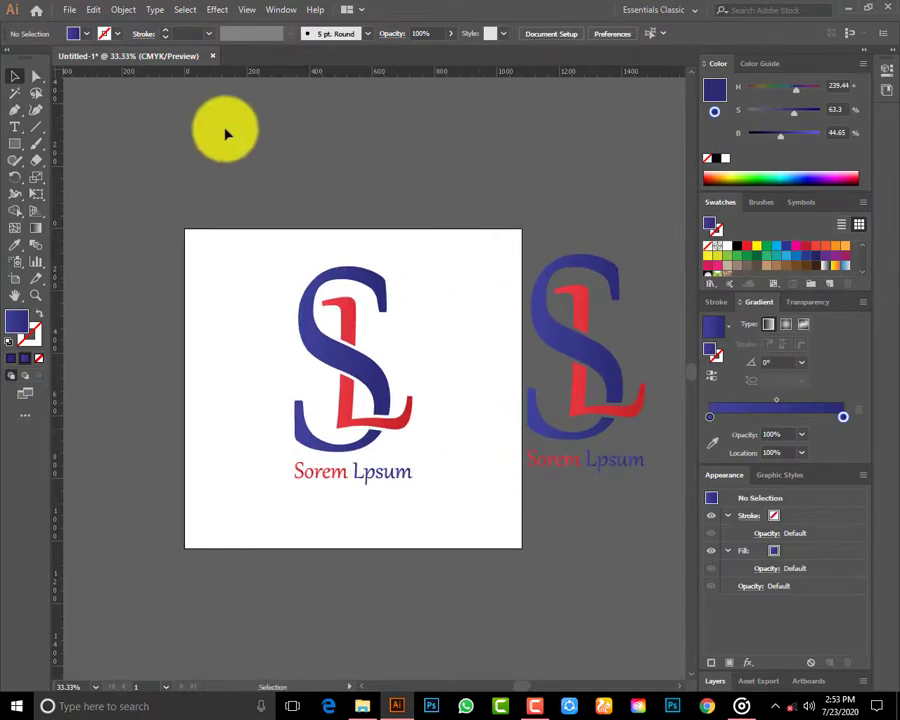
{"action": "left_click", "coordinate": [71, 16]}
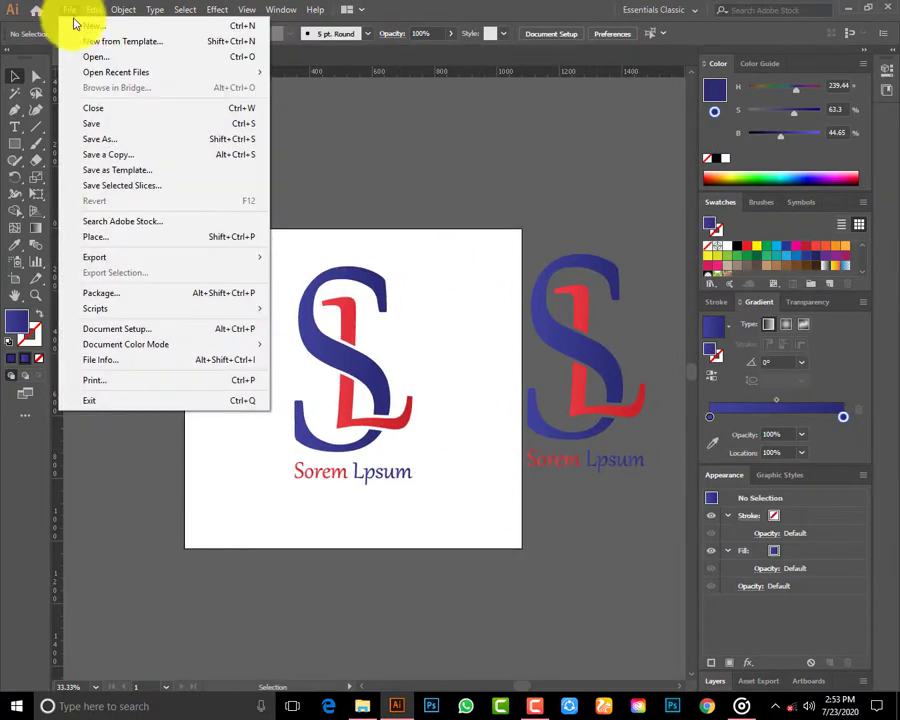
{"action": "left_click", "coordinate": [77, 25]}
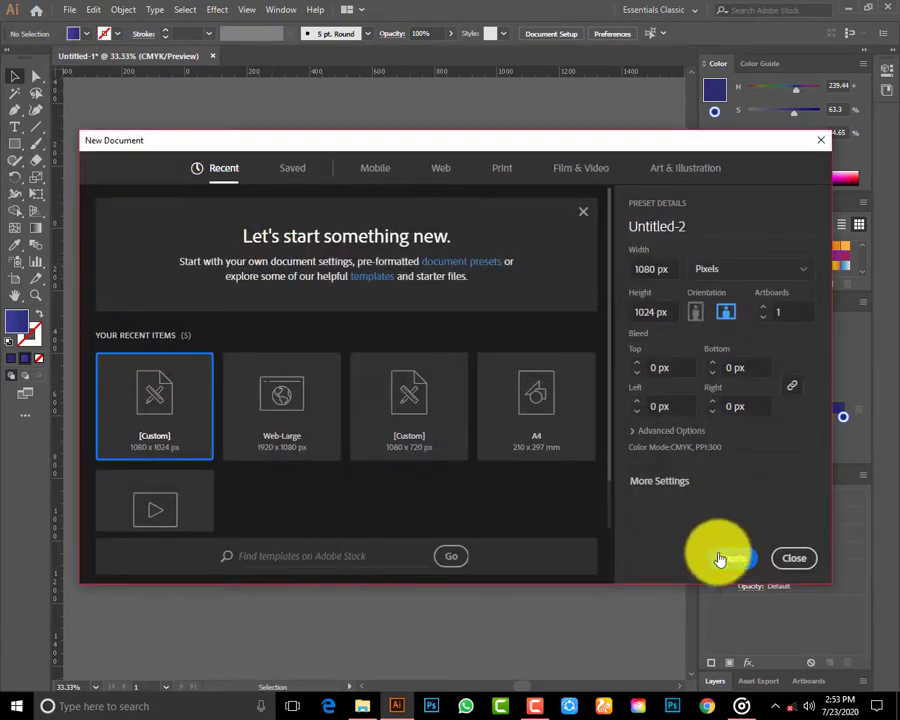
{"action": "left_click", "coordinate": [728, 558]}
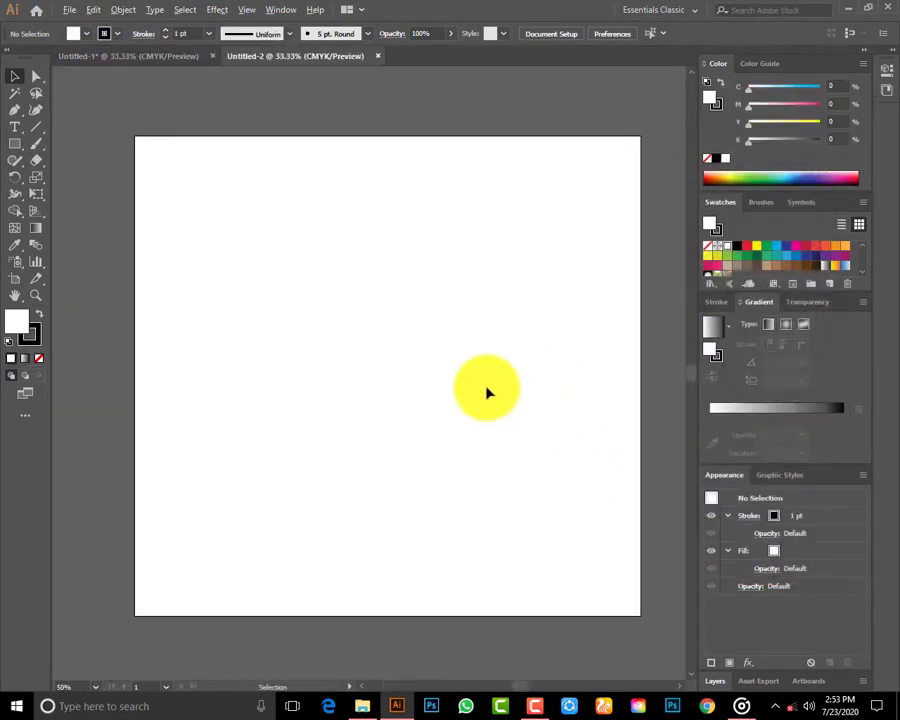
{"action": "scroll", "coordinate": [487, 392], "scroll_direction": "down", "scroll_amount": 1}
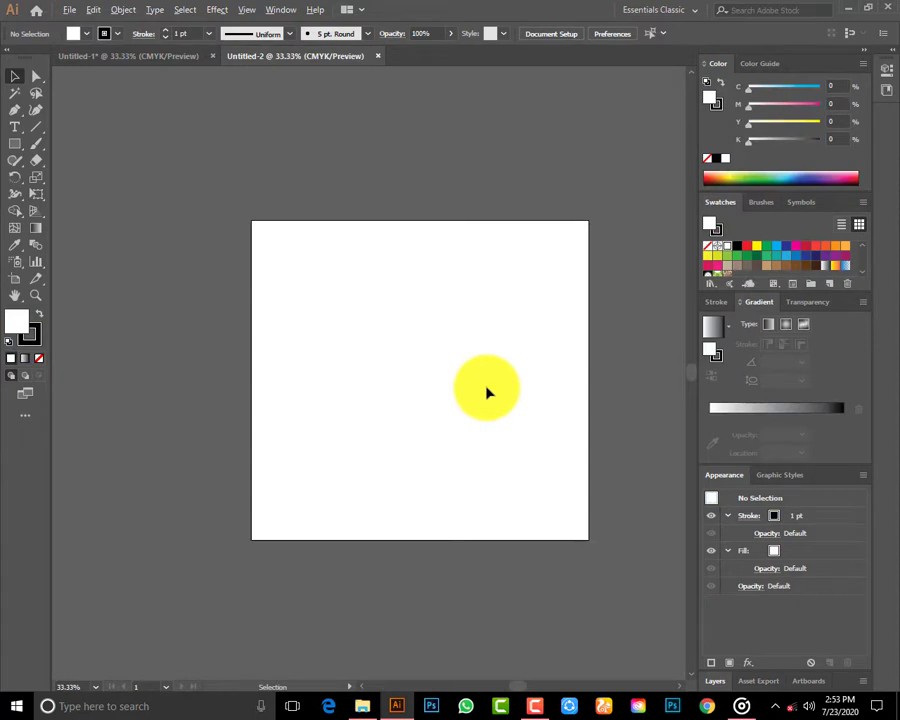
Step: Group the spare logo copy with Ctrl+G and drop it into Untitled-2 beside the artboard
{"action": "left_click", "coordinate": [117, 58]}
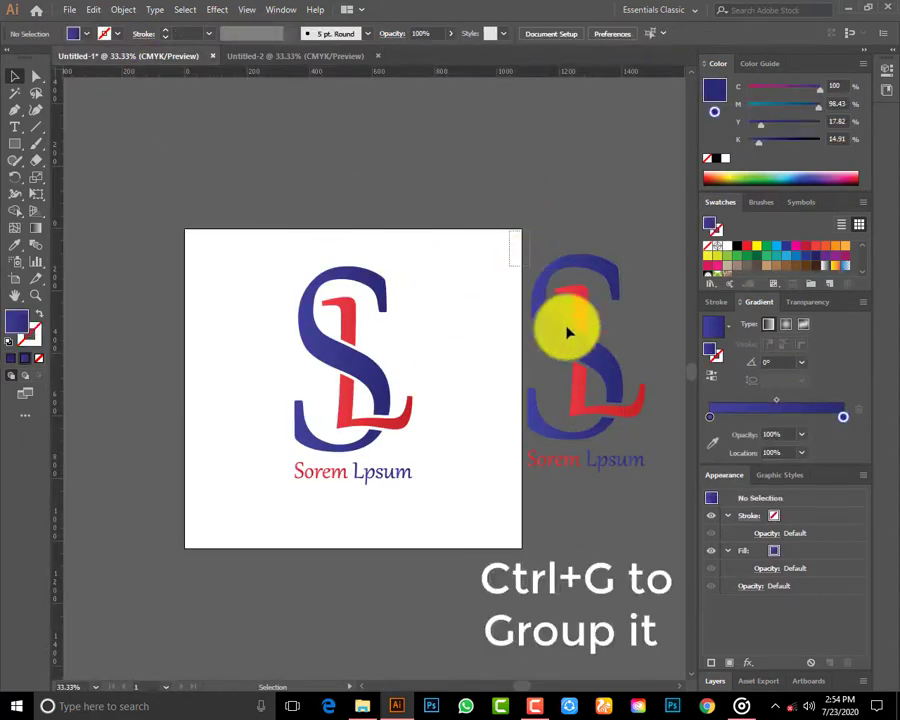
{"action": "left_click_drag", "start_coordinate": [676, 517], "coordinate": [628, 418]}
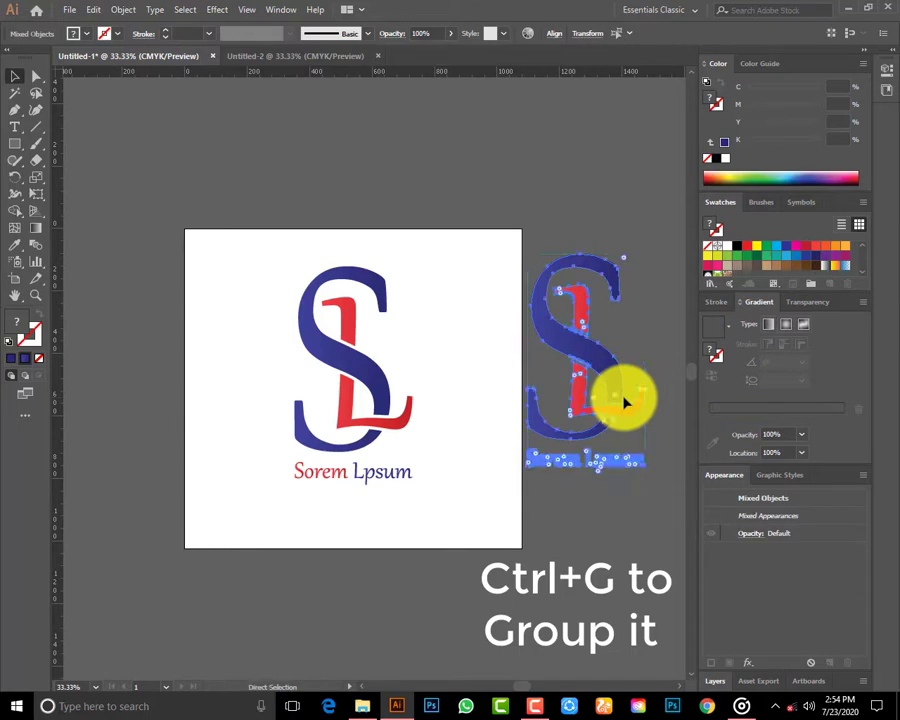
{"action": "key", "text": "ctrl+g"}
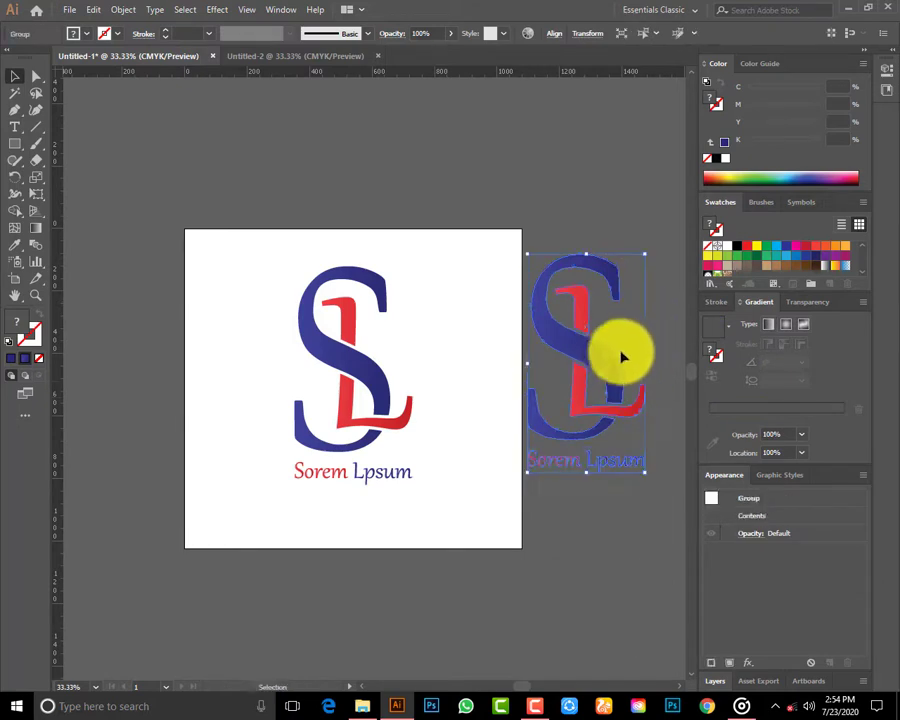
{"action": "mouse_move", "coordinate": [603, 370]}
{"action": "left_mouse_down"}
{"action": "mouse_move", "coordinate": [283, 65]}
{"action": "mouse_move", "coordinate": [383, 320]}
{"action": "mouse_move", "coordinate": [177, 287]}
{"action": "mouse_move", "coordinate": [150, 272]}
{"action": "left_mouse_up"}
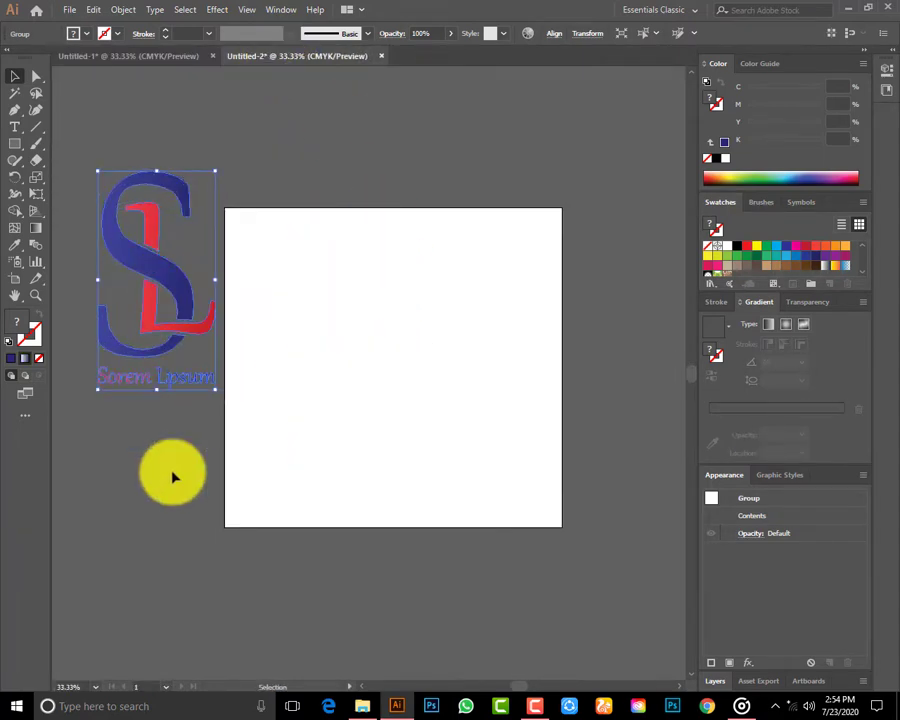
{"action": "left_click", "coordinate": [173, 474]}
Step: Draw a rectangle over Untitled-2's artboard filled cyan C100 M3 Y5 K5, then select the logo copy
{"action": "left_click", "coordinate": [12, 143]}
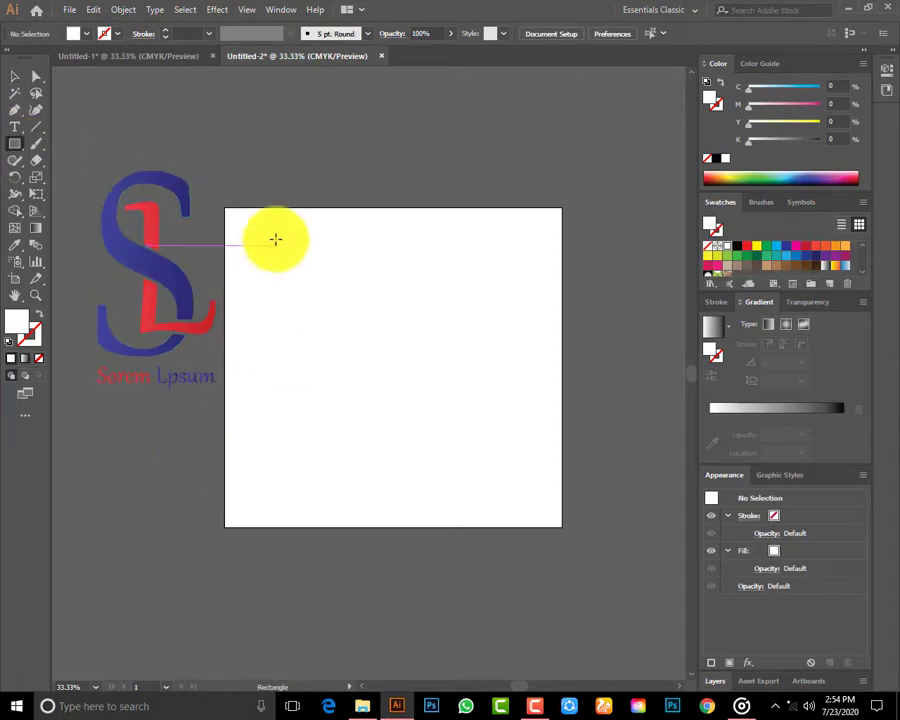
{"action": "left_click_drag", "start_coordinate": [224, 209], "coordinate": [561, 525]}
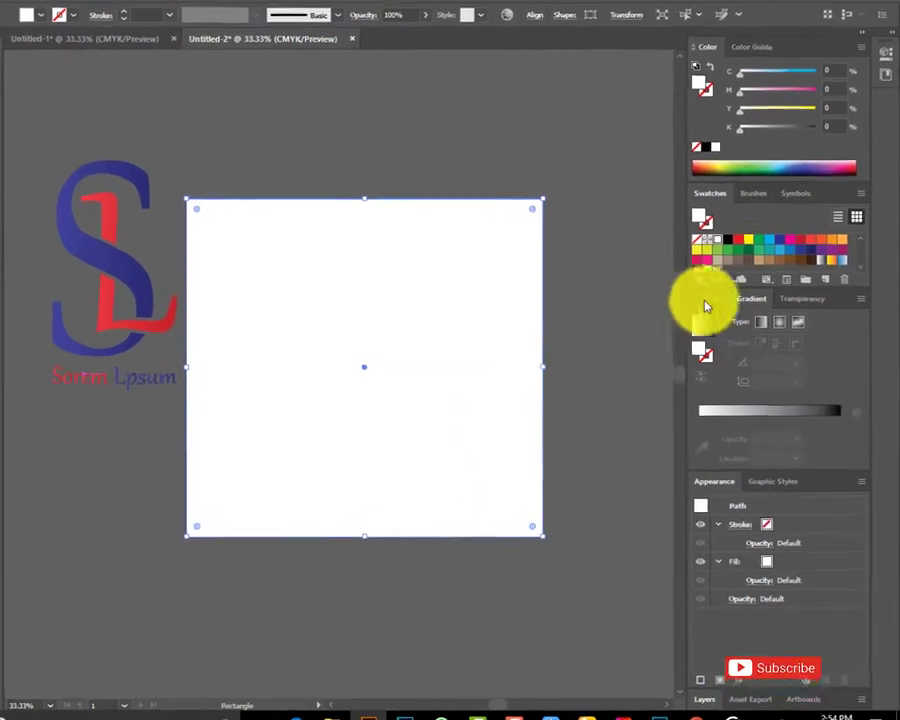
{"action": "left_click", "coordinate": [760, 232]}
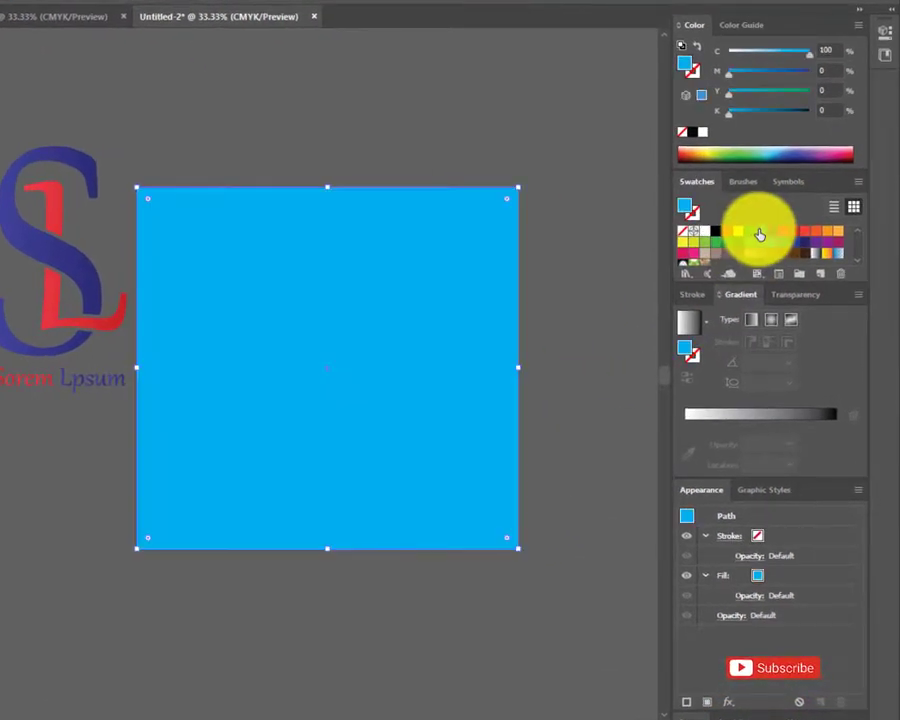
{"action": "left_click", "coordinate": [734, 90]}
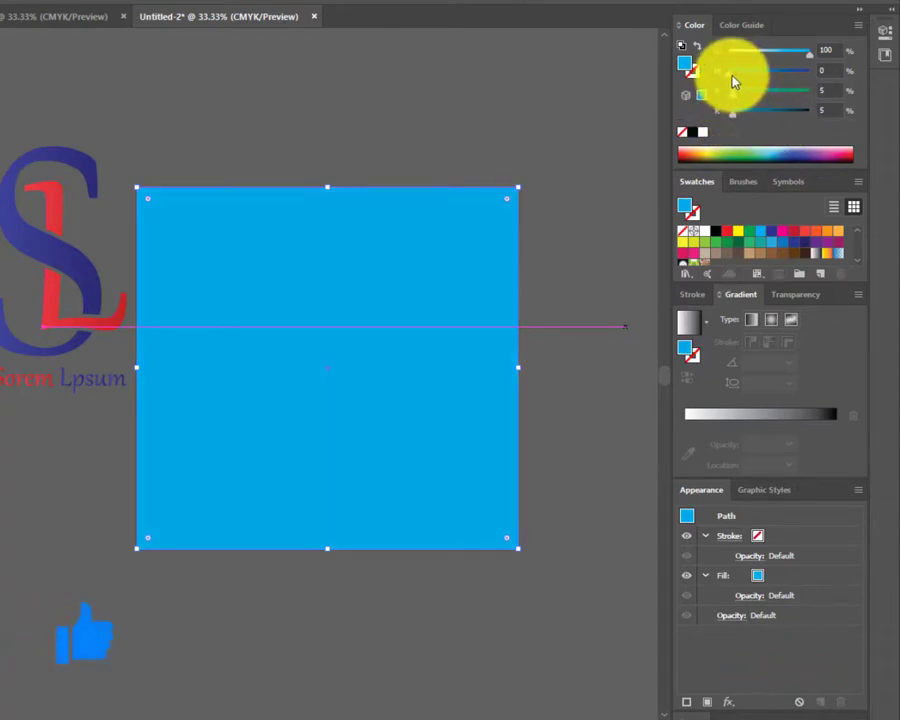
{"action": "left_click", "coordinate": [732, 72]}
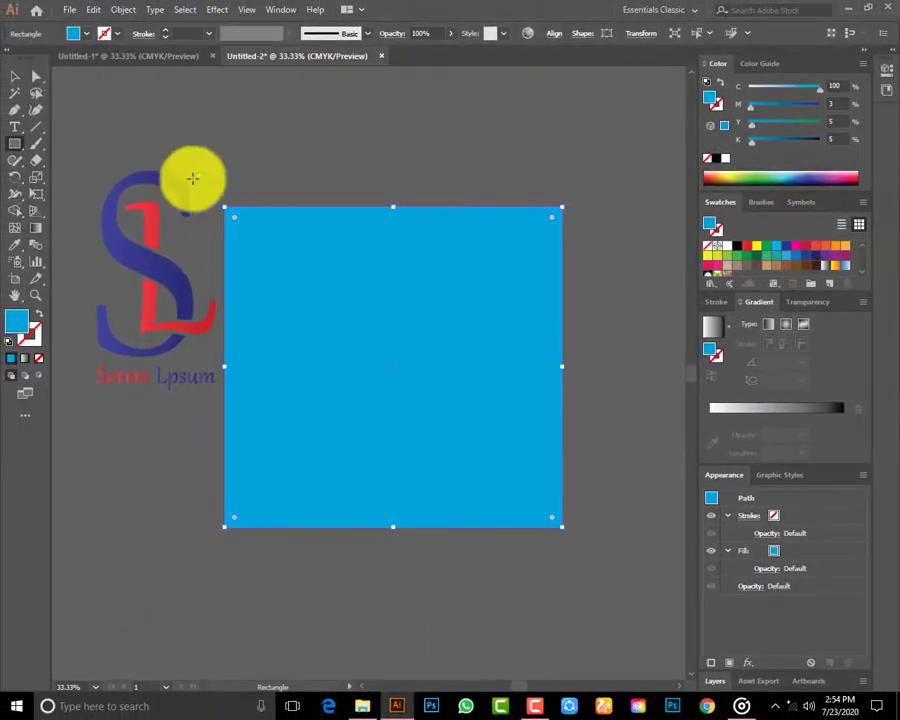
{"action": "left_click", "coordinate": [24, 76]}
{"action": "left_click", "coordinate": [173, 560]}
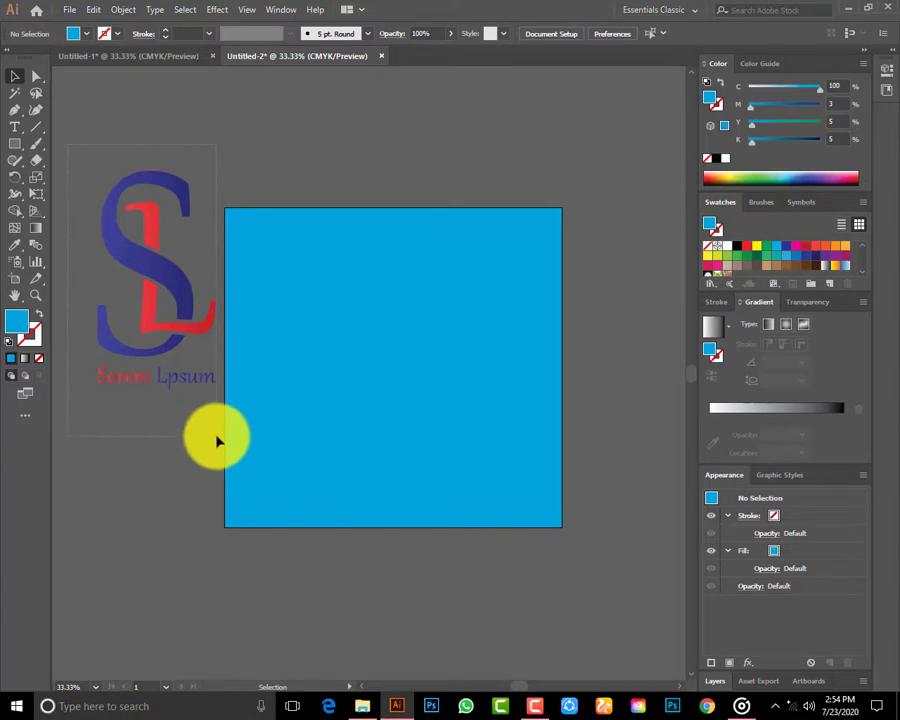
{"action": "left_click", "coordinate": [200, 378]}
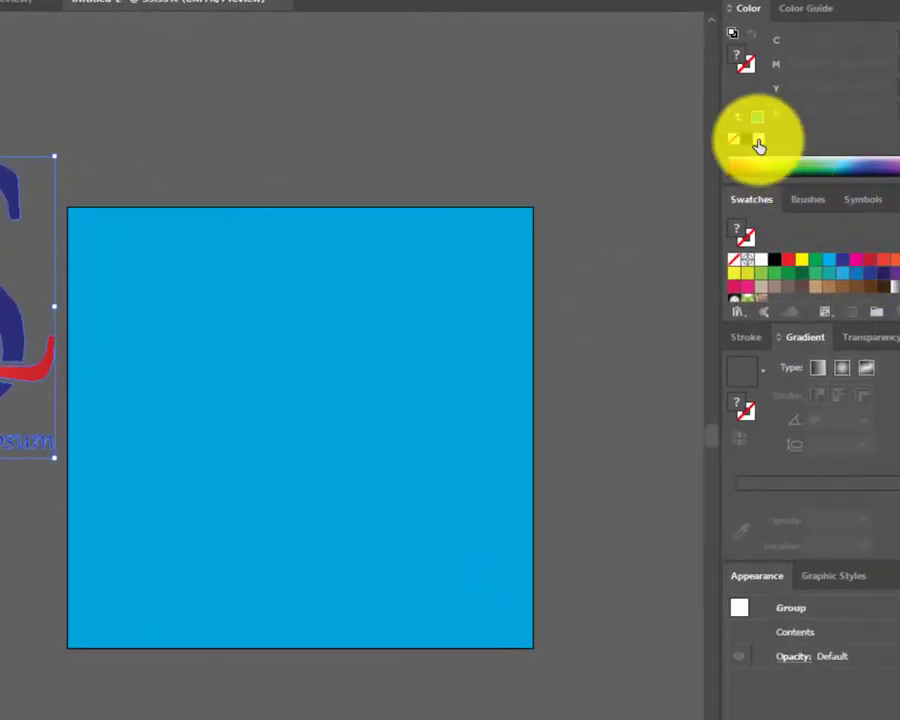
Step: Make the logo copy white, move it onto the cyan square, and send the square to back
{"action": "left_click", "coordinate": [758, 142]}
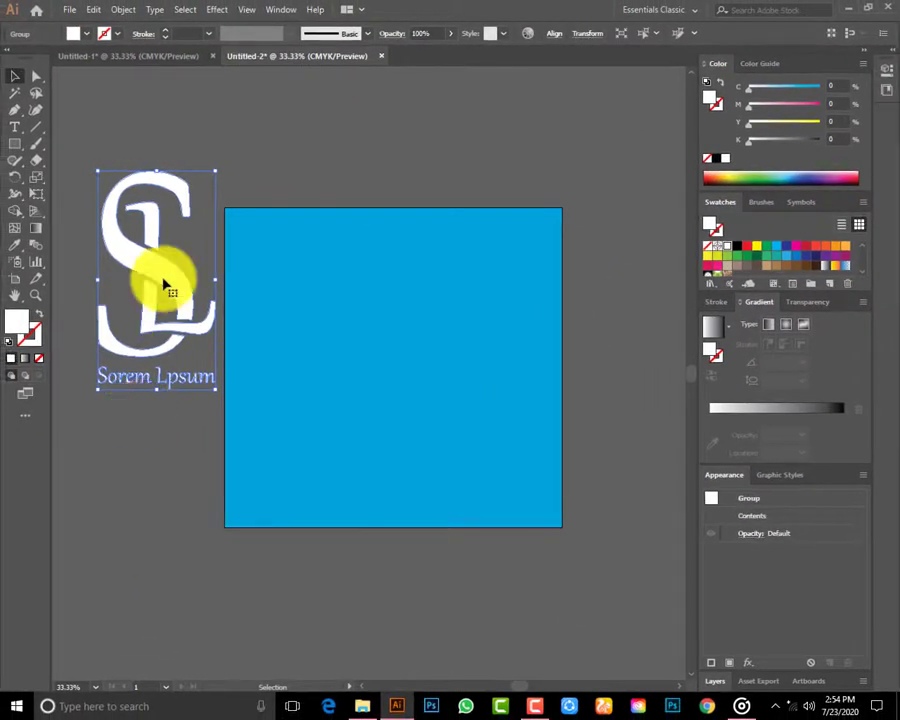
{"action": "mouse_move", "coordinate": [165, 285]}
{"action": "left_mouse_down"}
{"action": "mouse_move", "coordinate": [421, 355]}
{"action": "mouse_move", "coordinate": [402, 346]}
{"action": "mouse_move", "coordinate": [410, 356]}
{"action": "left_mouse_up"}
{"action": "left_click", "coordinate": [532, 384]}
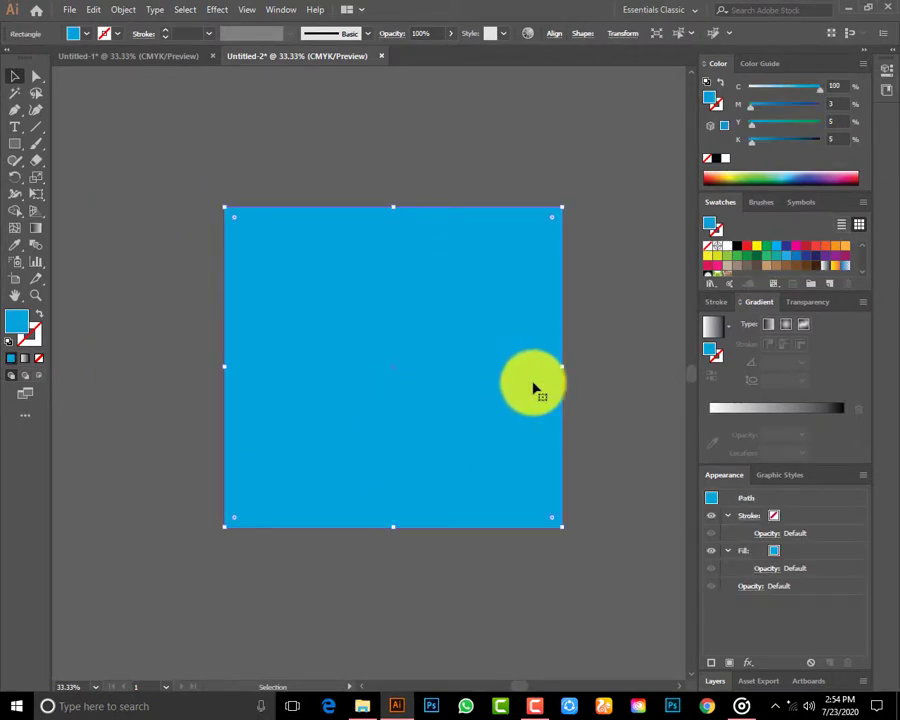
{"action": "right_click", "coordinate": [505, 343]}
{"action": "mouse_move", "coordinate": [458, 548]}
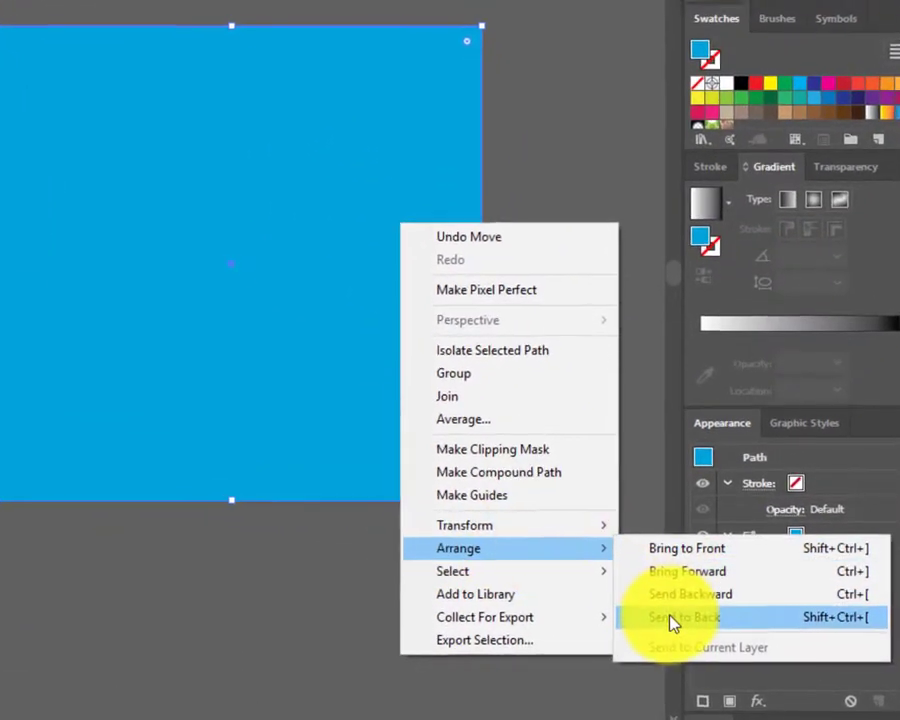
{"action": "left_click", "coordinate": [672, 617]}
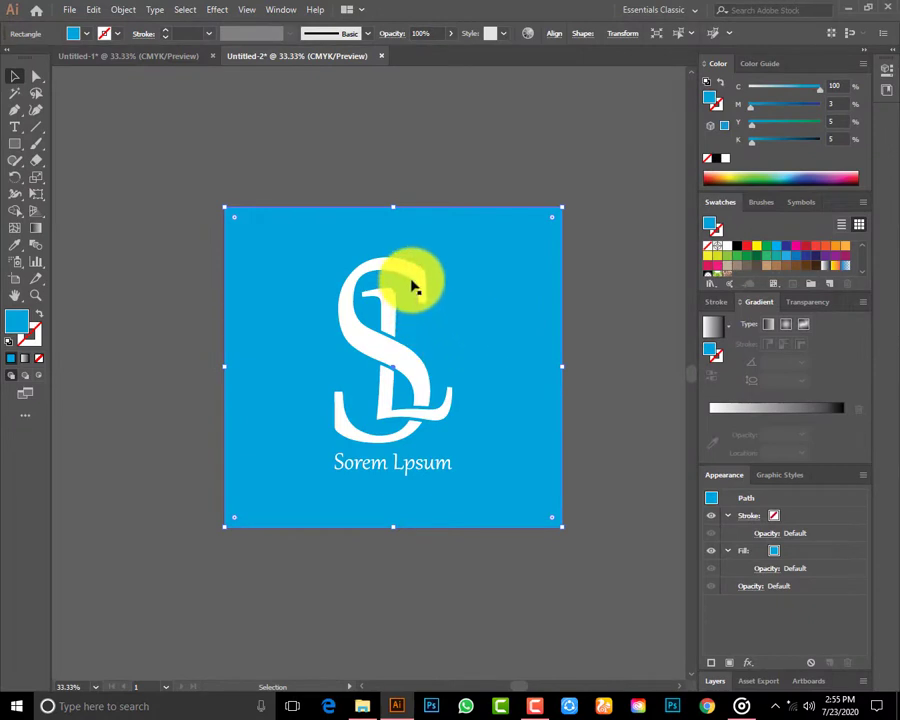
Step: Centre the white logo on the cyan square, then return to Untitled-1
{"action": "mouse_move", "coordinate": [411, 281]}
{"action": "left_mouse_down"}
{"action": "mouse_move", "coordinate": [413, 393]}
{"action": "mouse_move", "coordinate": [408, 381]}
{"action": "left_mouse_up"}
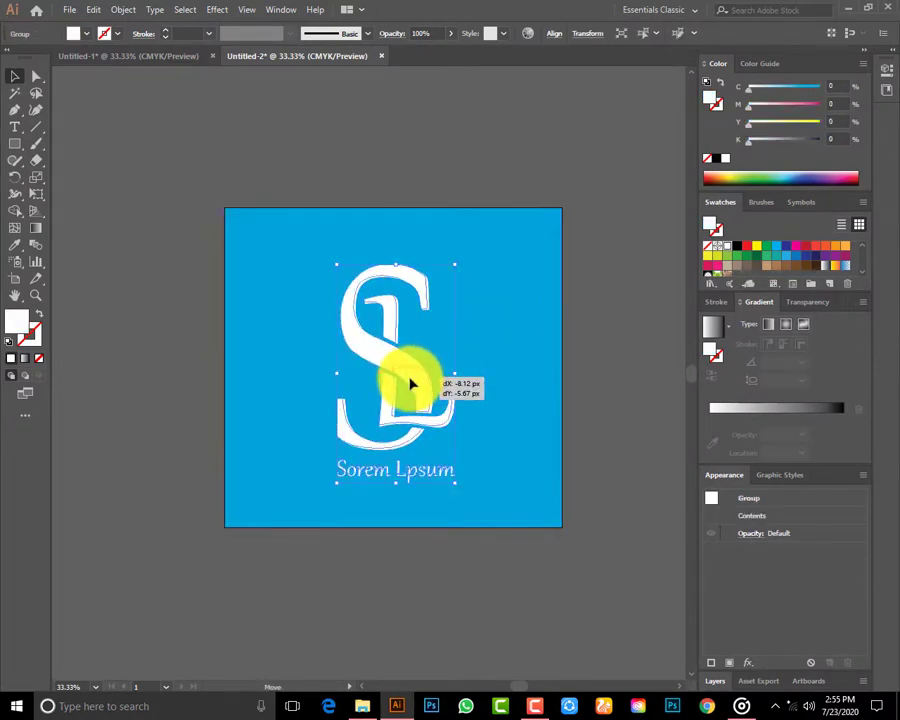
{"action": "left_click", "coordinate": [493, 393]}
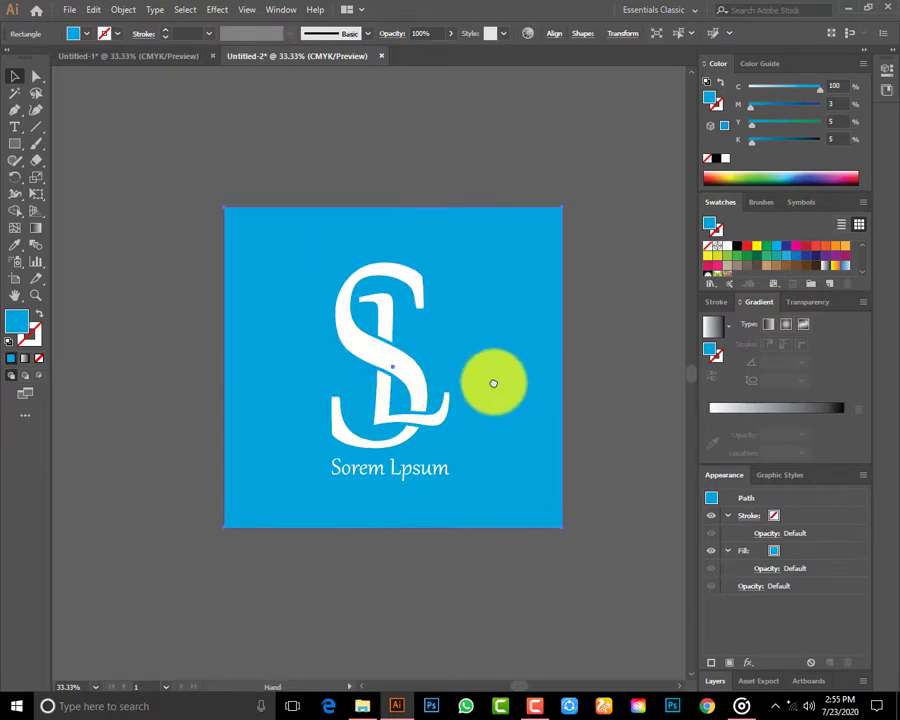
{"action": "left_click_drag", "start_coordinate": [493, 383], "coordinate": [442, 398]}
{"action": "scroll", "coordinate": [396, 396], "scroll_direction": "up", "scroll_amount": 1}
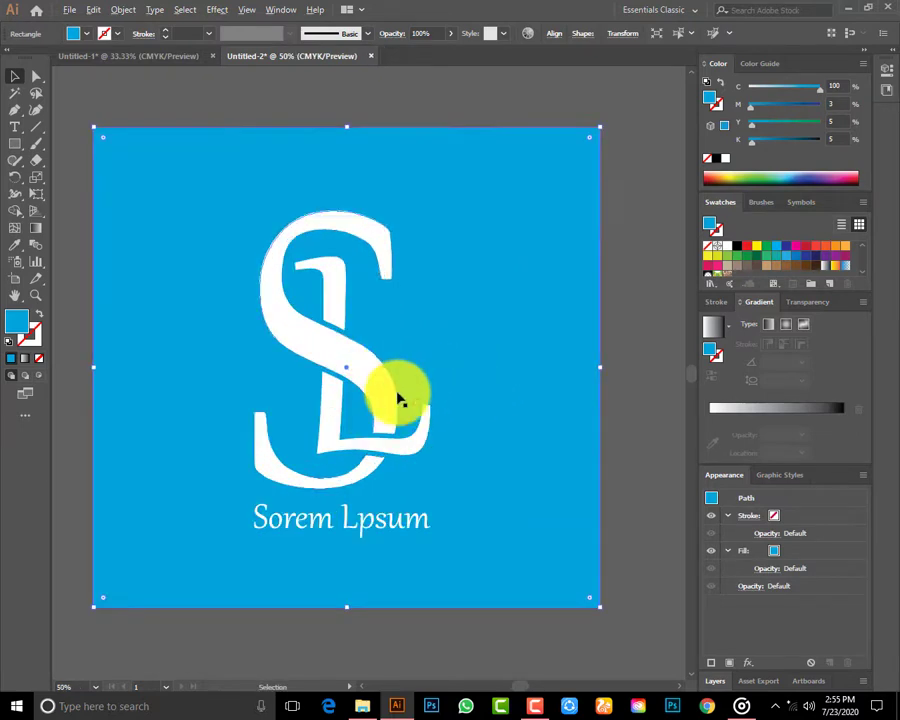
{"action": "left_click", "coordinate": [620, 328]}
{"action": "left_click", "coordinate": [180, 57]}
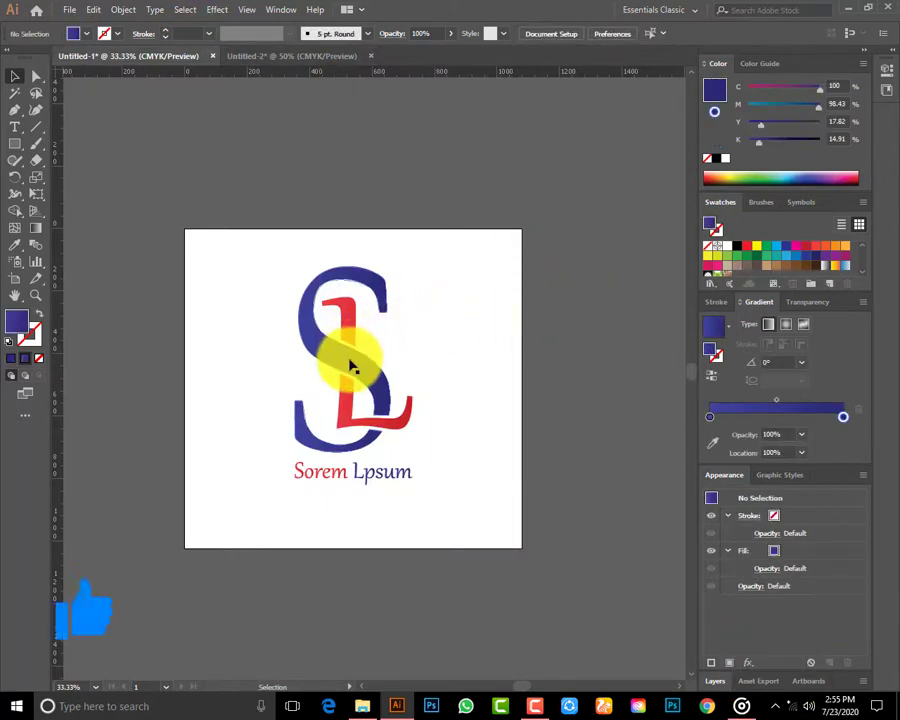
Step: Undo an accidental S move, then nudge the whole colour logo slightly lower
{"action": "left_click_drag", "start_coordinate": [353, 365], "coordinate": [350, 372]}
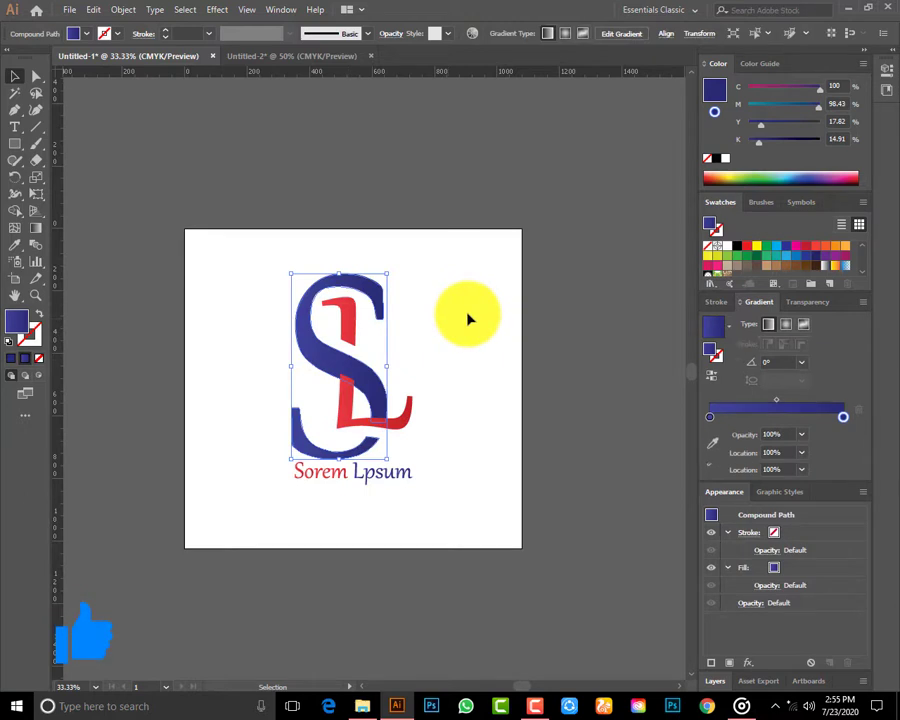
{"action": "left_click", "coordinate": [467, 317]}
{"action": "key", "text": "ctrl+z"}
{"action": "left_click", "coordinate": [426, 343]}
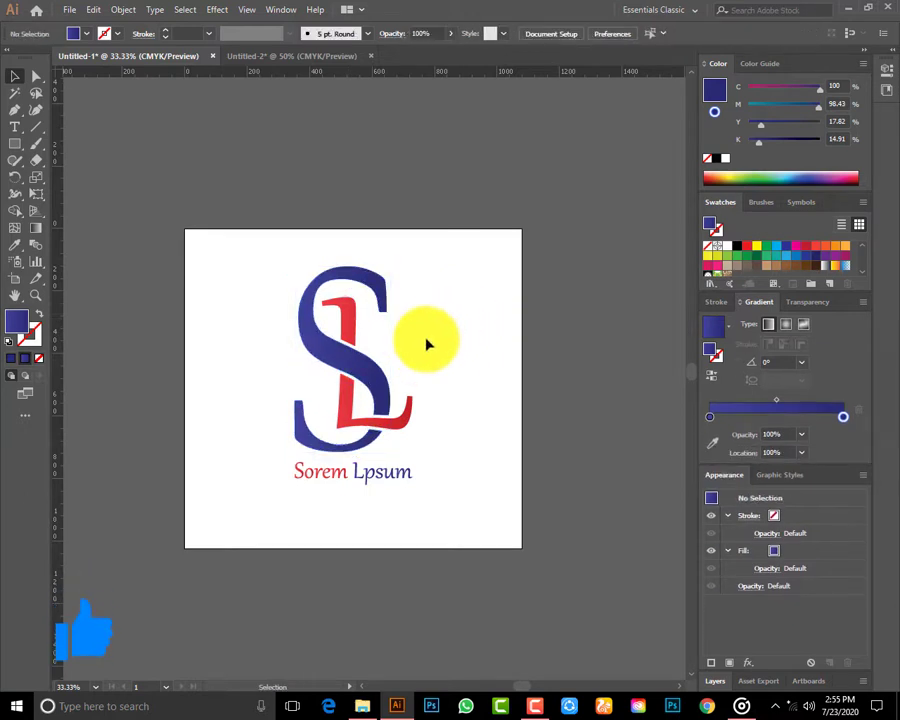
{"action": "key", "text": "ctrl+a"}
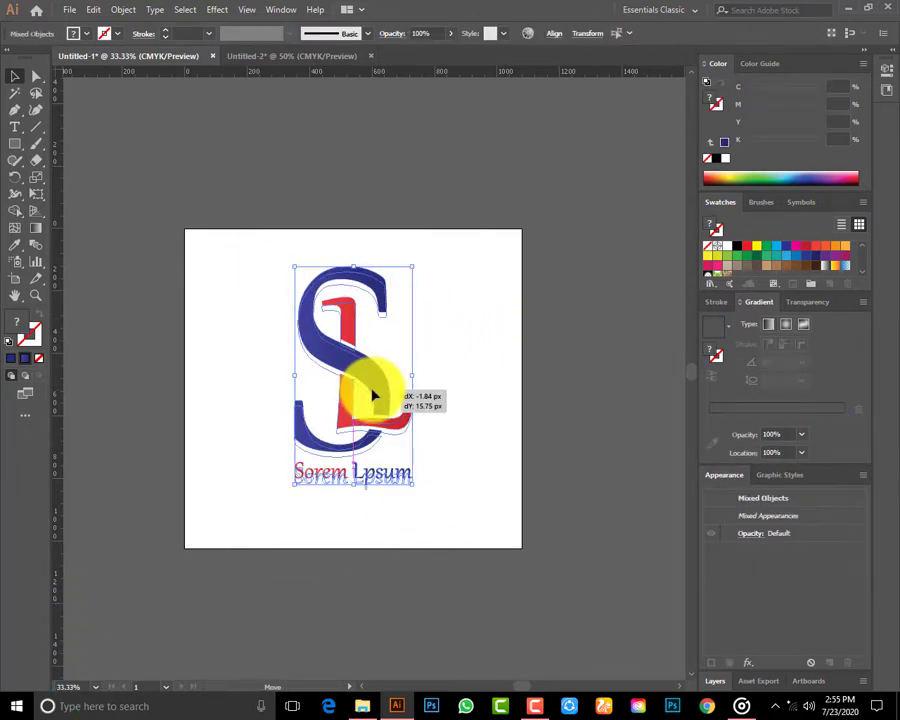
{"action": "left_click_drag", "start_coordinate": [372, 390], "coordinate": [372, 397]}
{"action": "left_click", "coordinate": [470, 316]}
Step: Compare both documents, ending on the white-on-cyan version in Untitled-2
{"action": "left_click", "coordinate": [331, 58]}
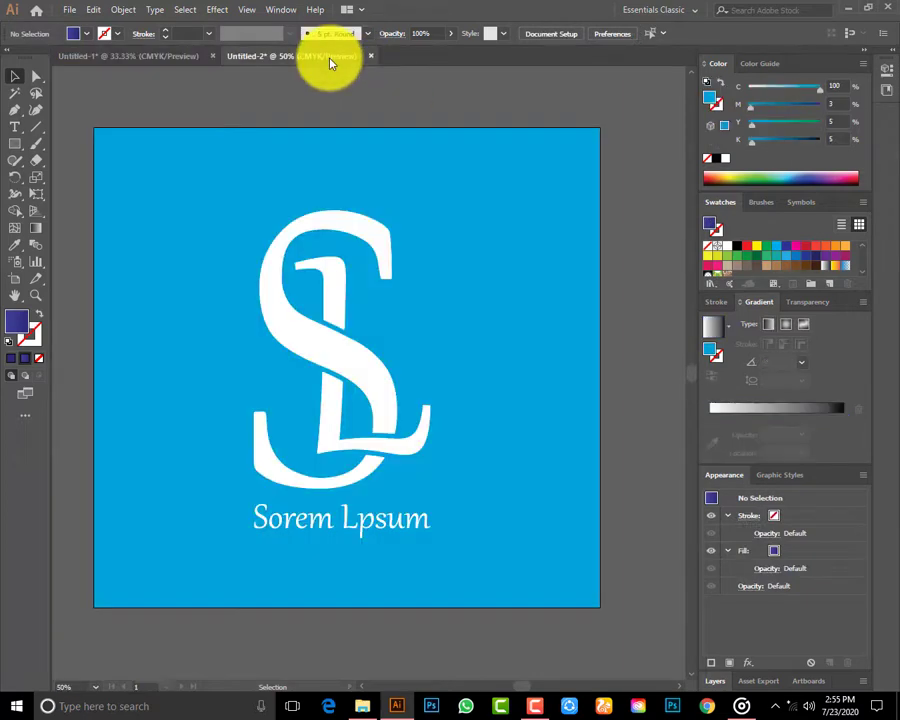
{"action": "left_click", "coordinate": [185, 56]}
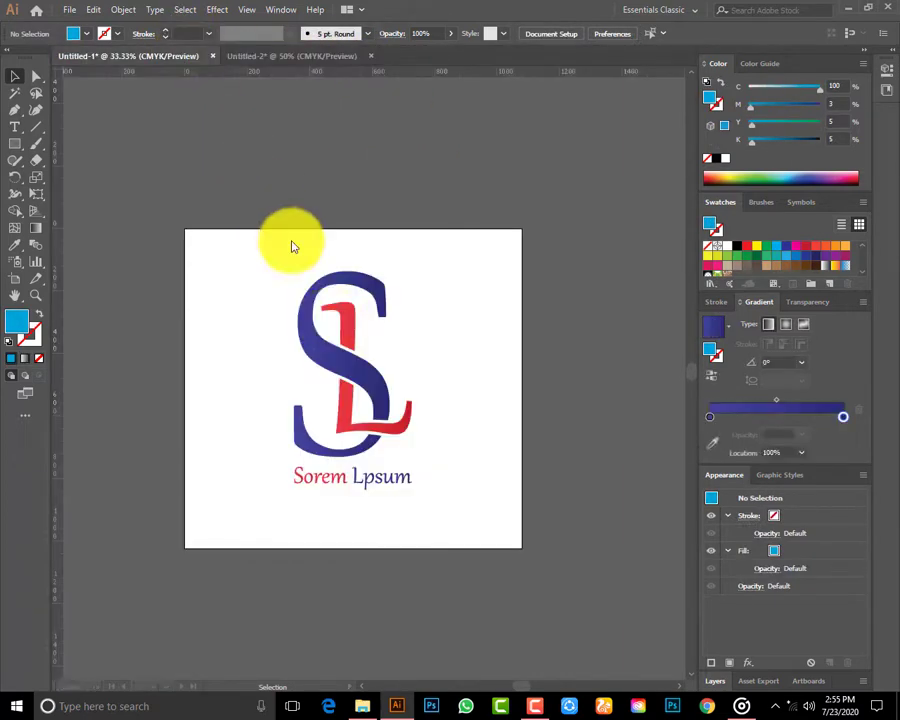
{"action": "scroll", "coordinate": [331, 321], "scroll_direction": "up", "scroll_amount": 1}
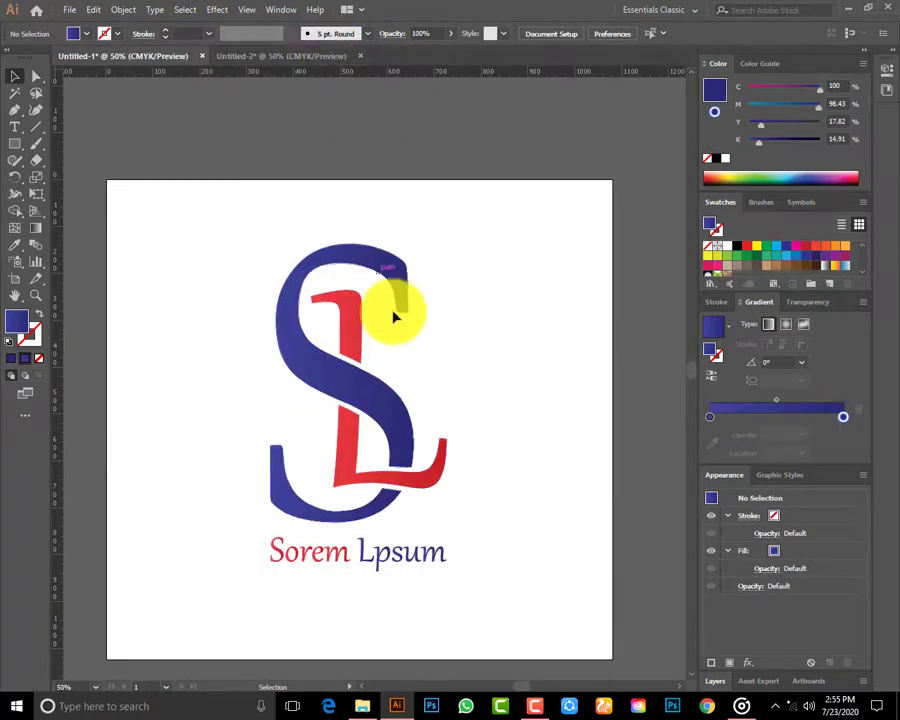
{"action": "scroll", "coordinate": [452, 230], "scroll_direction": "down", "scroll_amount": 2}
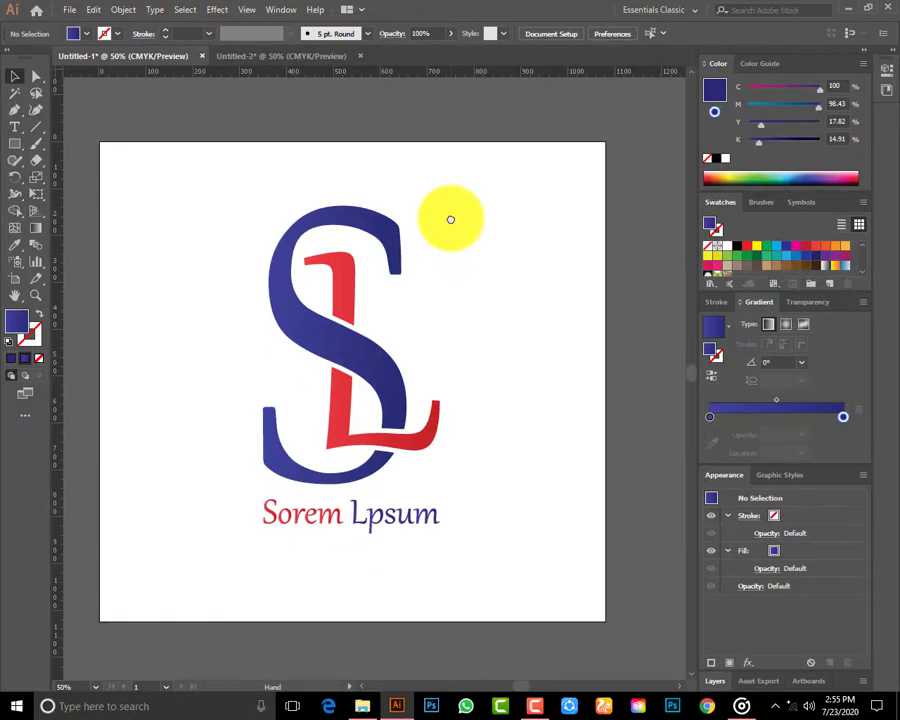
{"action": "left_click", "coordinate": [315, 58]}
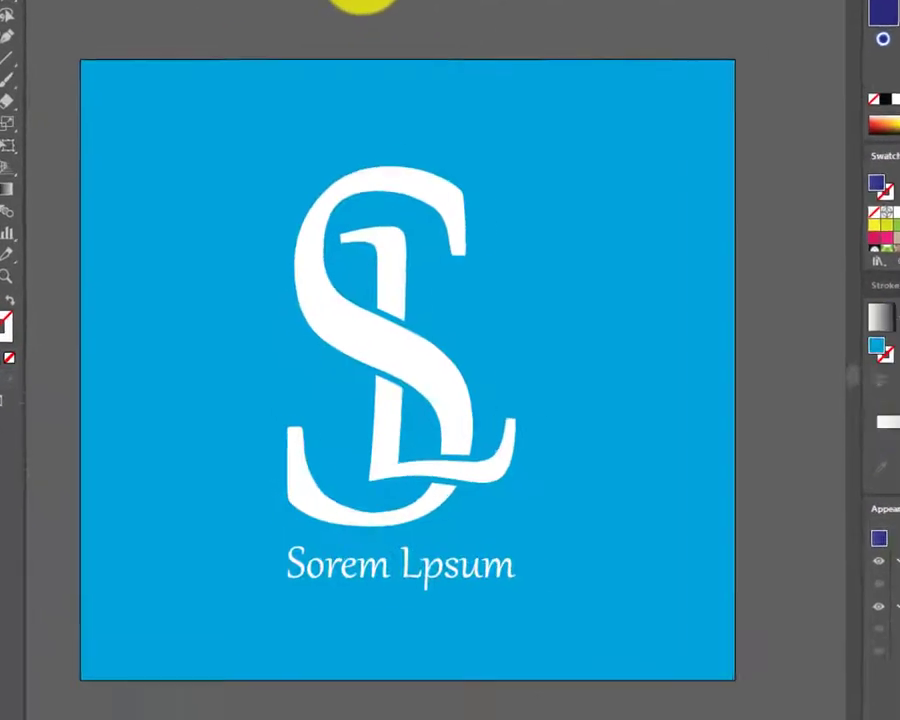